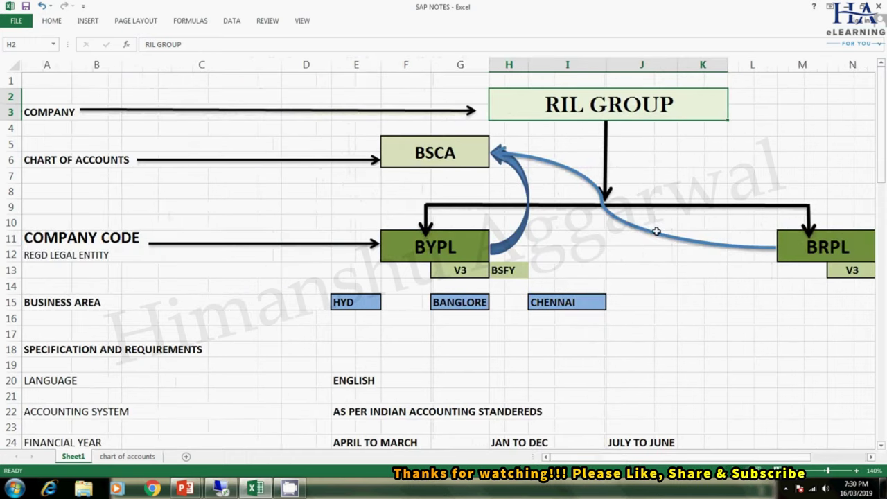
- Walk through the RIL GROUP company level and its company codes BYPL and BRPL in the structure diagram
left_click(60, 115)
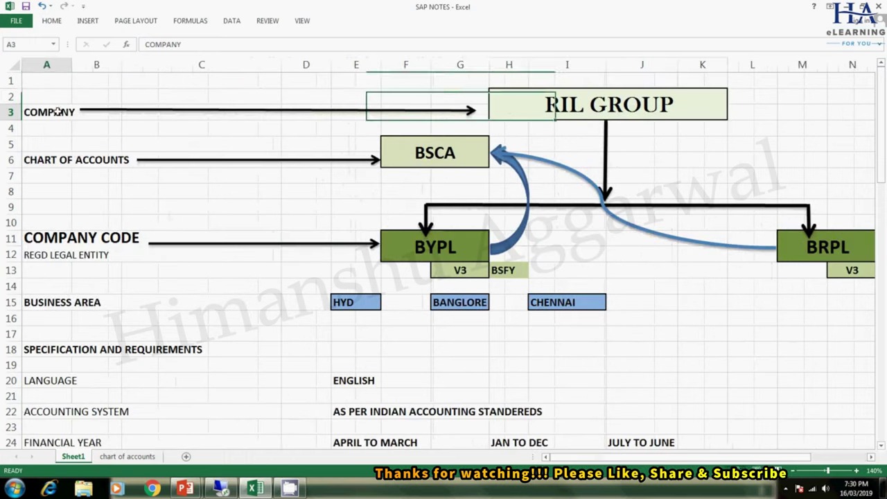
left_click(793, 471)
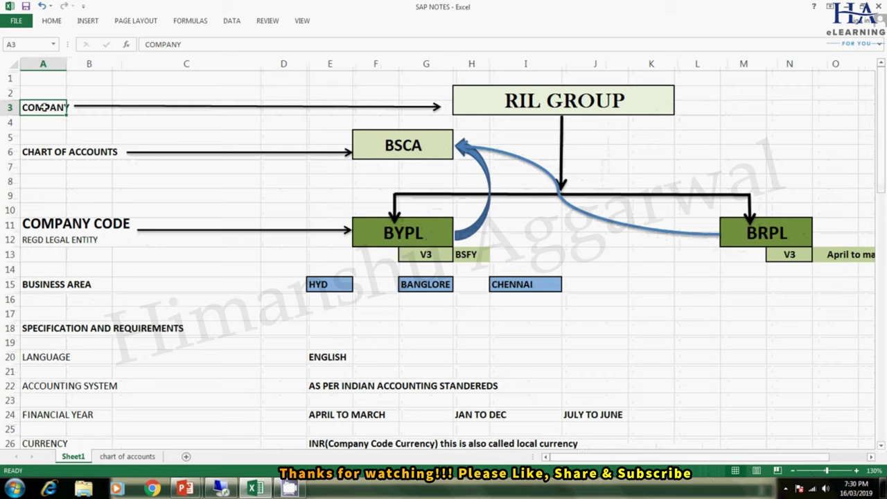
left_click(542, 102)
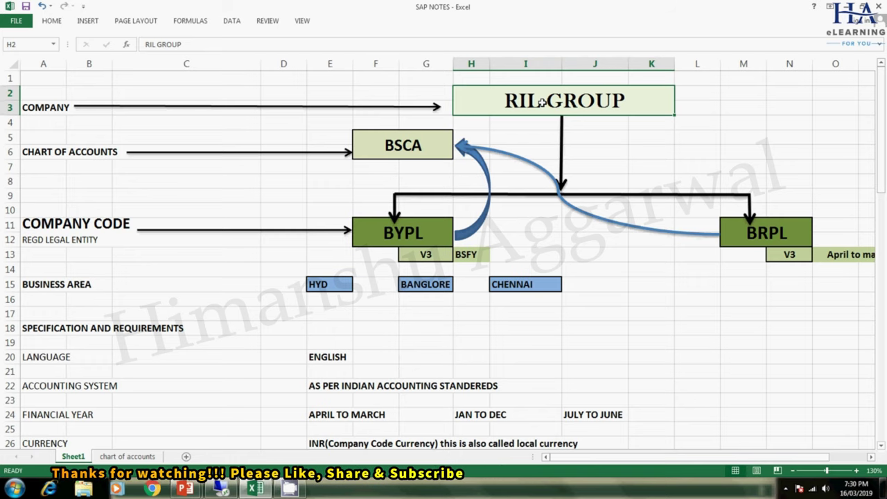
left_click(419, 228)
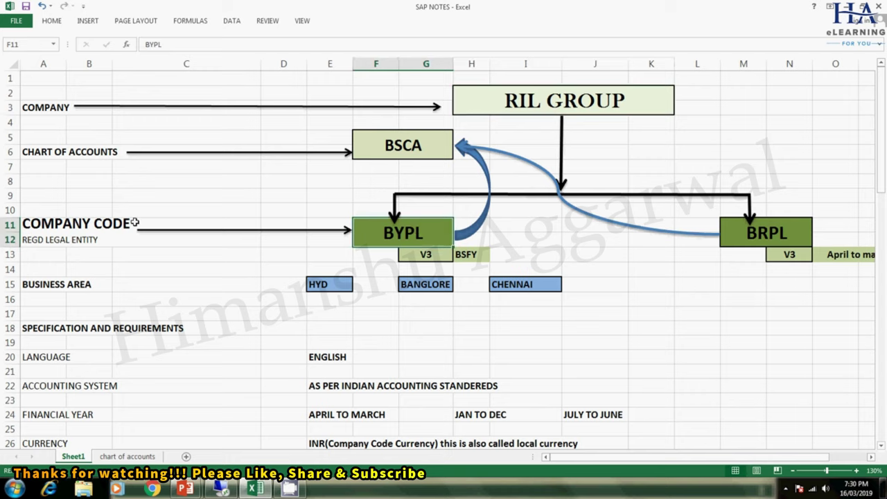
left_click(84, 229)
left_click(406, 234)
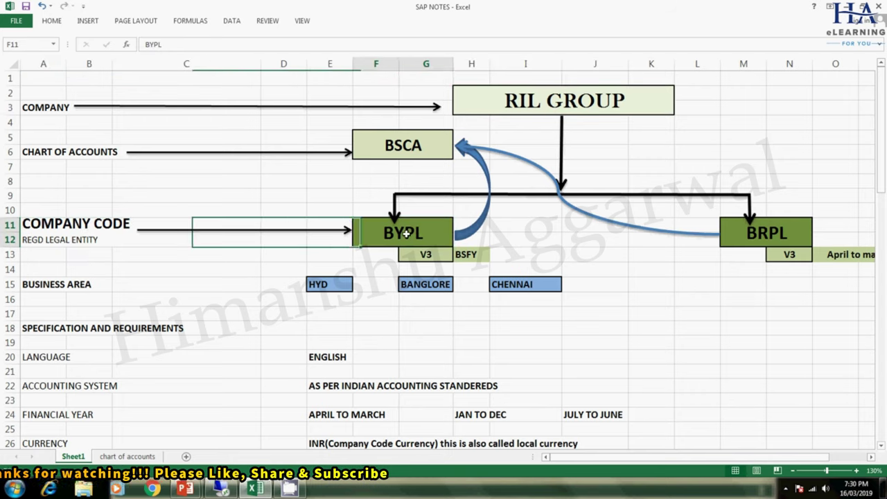
left_click(757, 234)
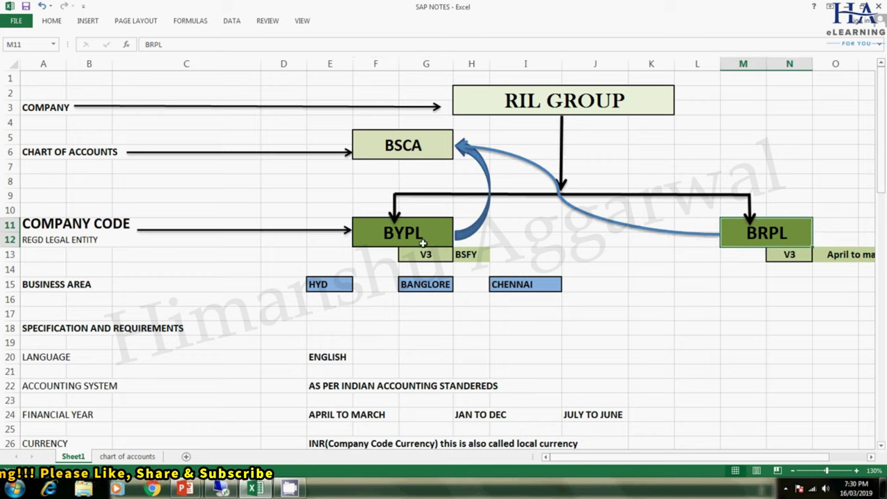
left_click(423, 243)
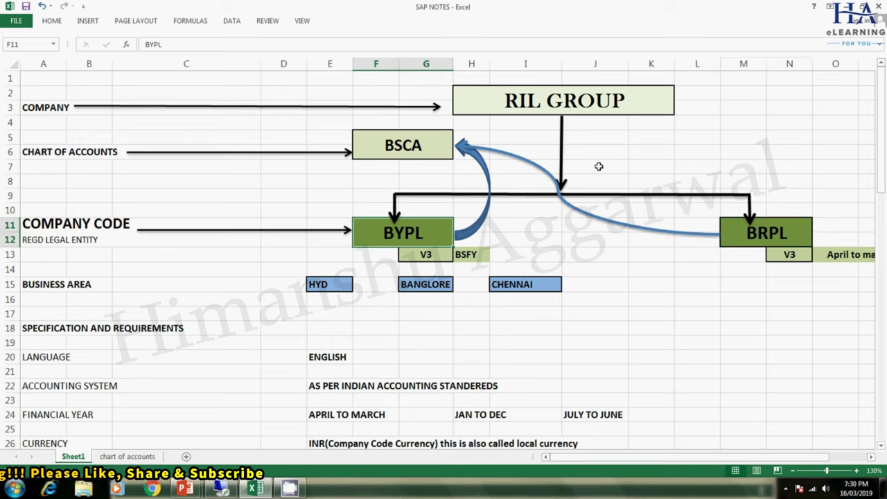
left_click(567, 101)
left_click(424, 232)
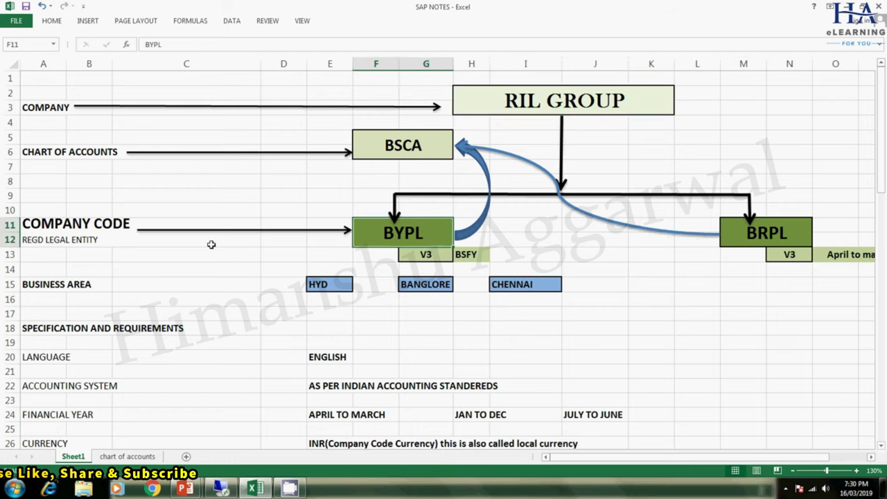
left_click(767, 237)
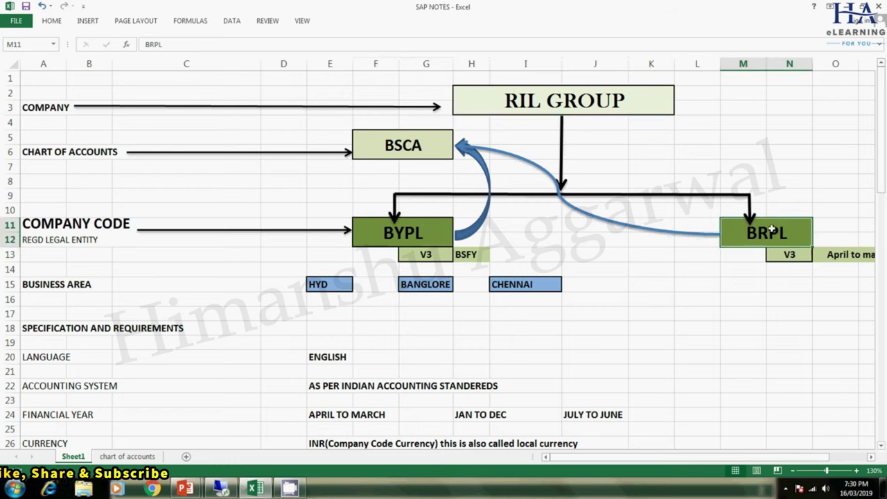
left_click(396, 229)
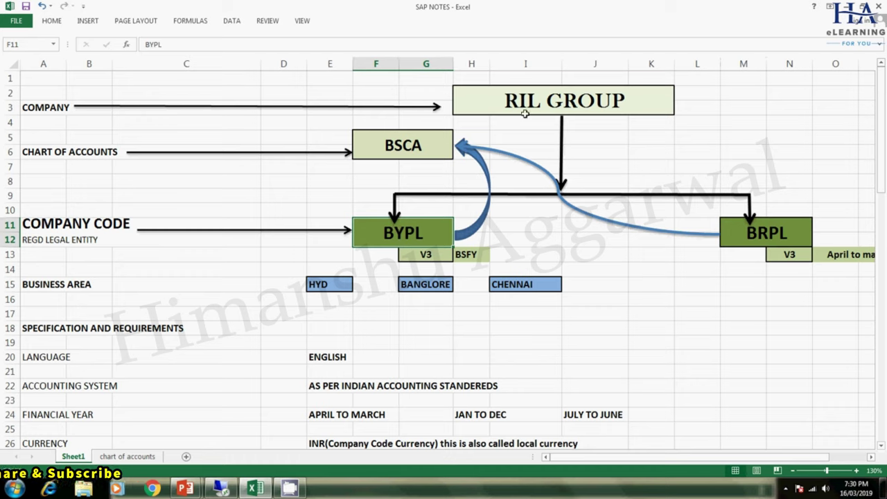
left_click(530, 101)
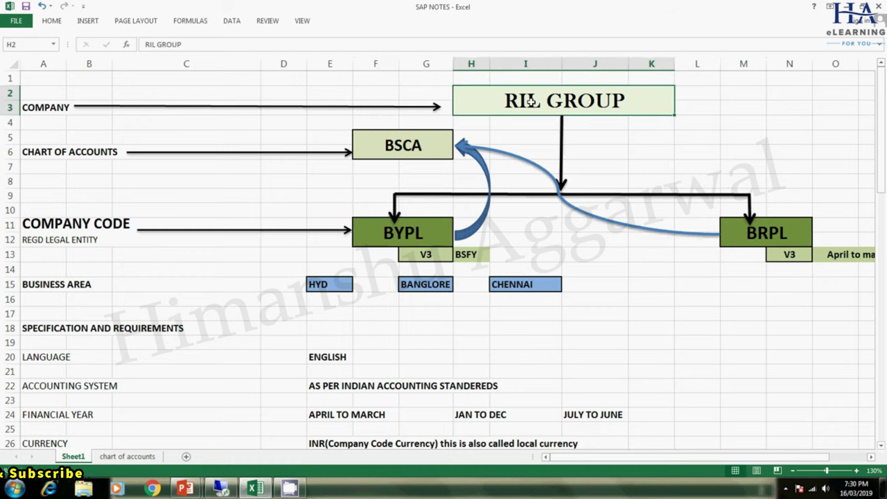
left_click(62, 239)
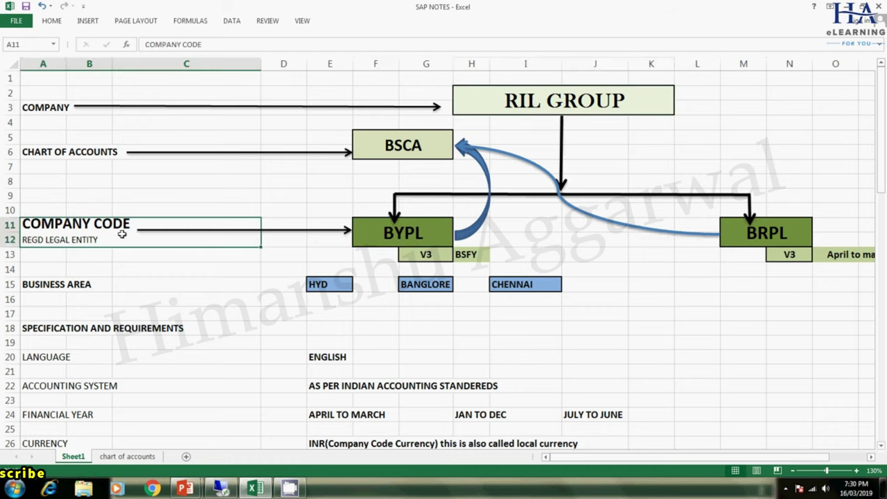
left_click(417, 239)
left_click(755, 238)
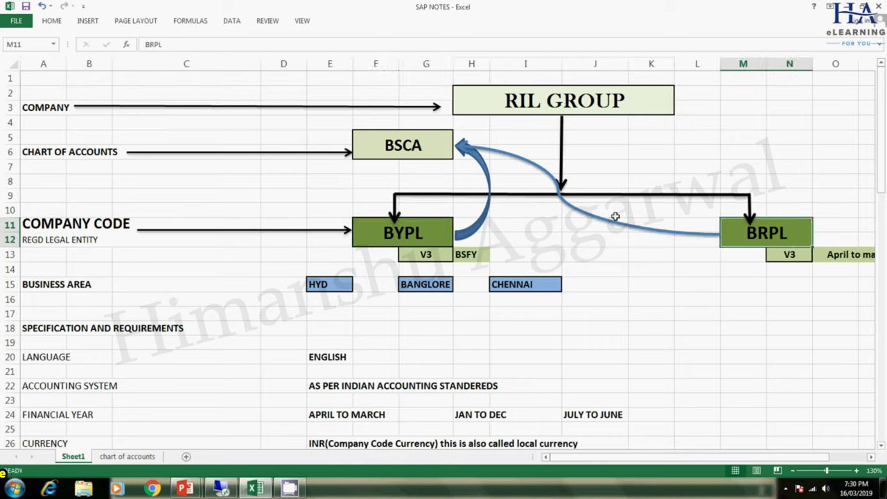
left_click(409, 233)
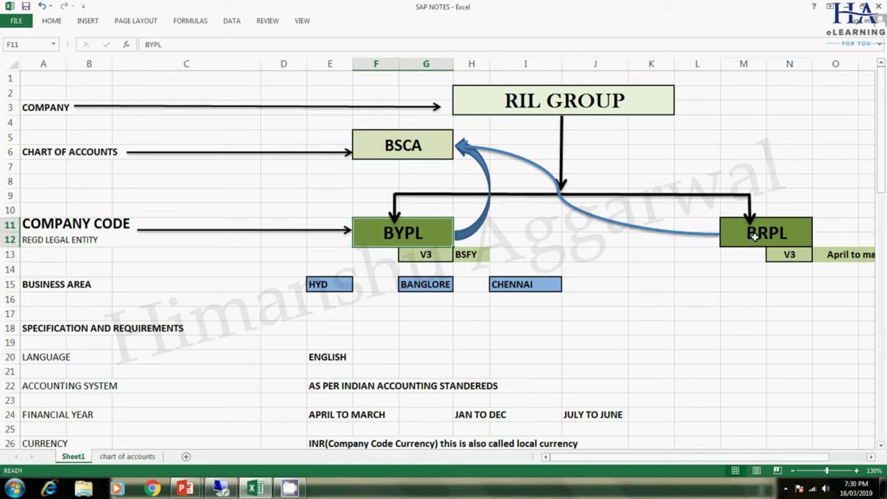
left_click(756, 236)
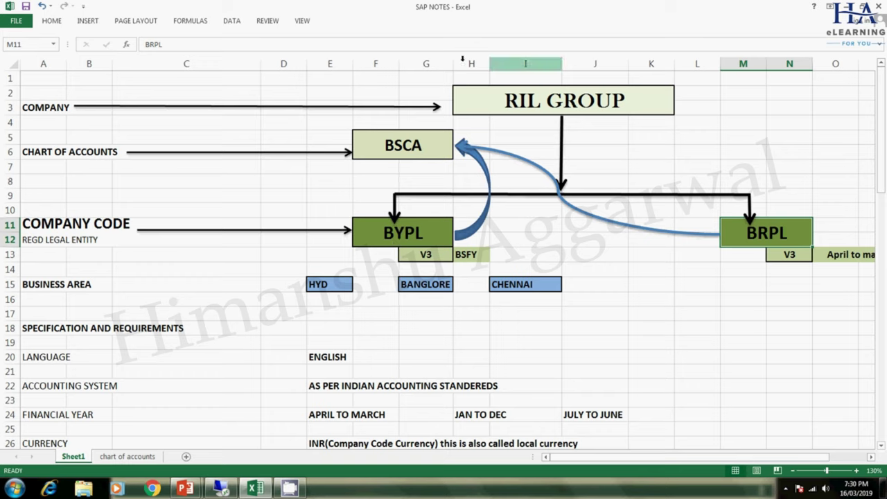
left_click(483, 106)
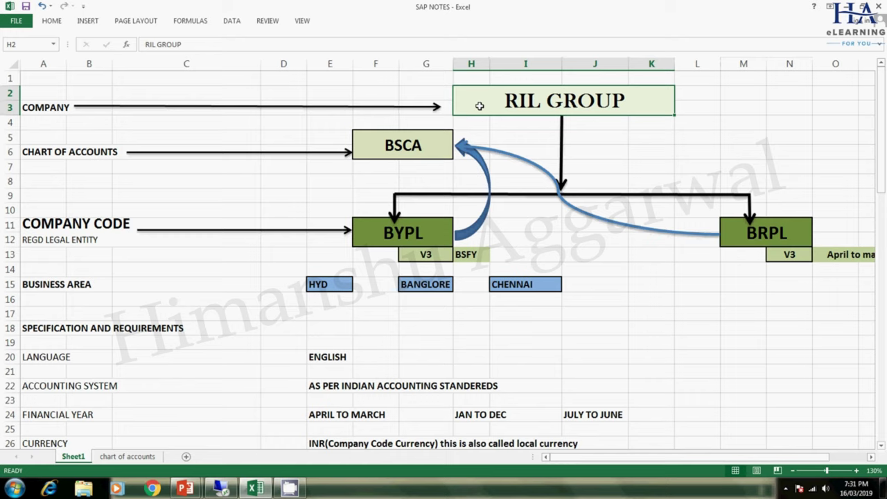
- Point out the business areas HYD, BANGLORE and CHENNAI, then the chart of accounts level
left_click(36, 286)
left_click(332, 282)
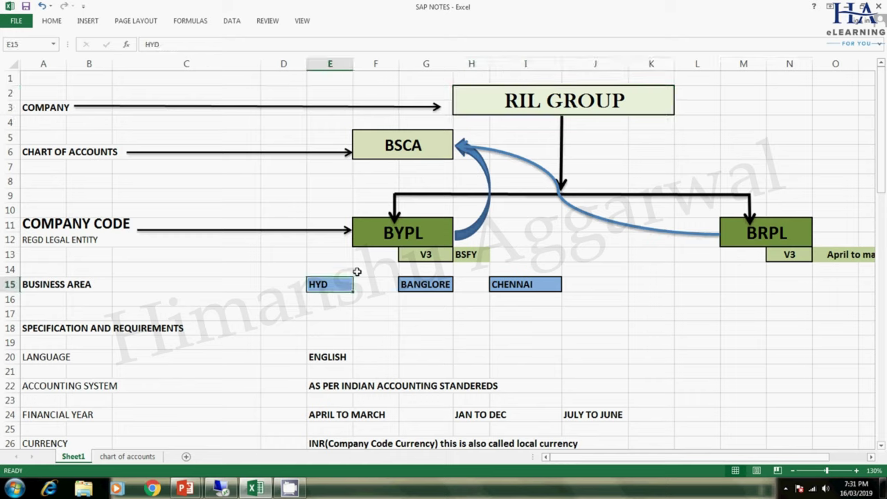
left_click(393, 241)
left_click(335, 279)
left_click(421, 284)
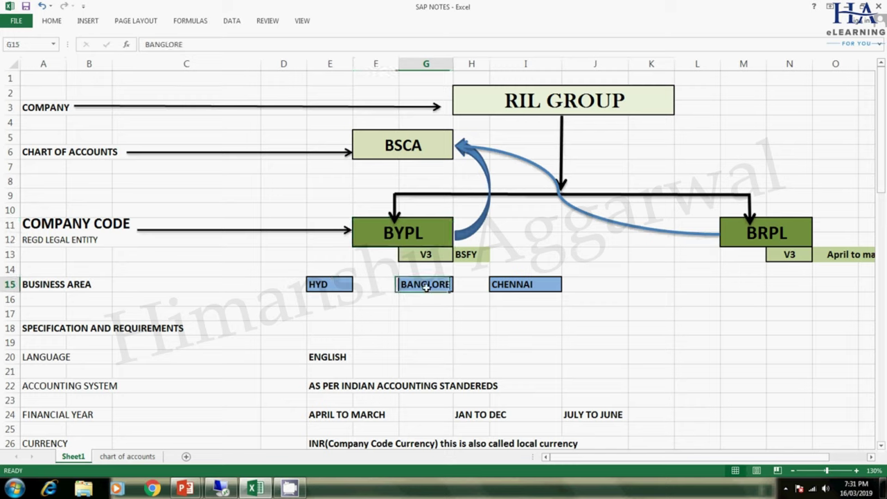
left_click(506, 285)
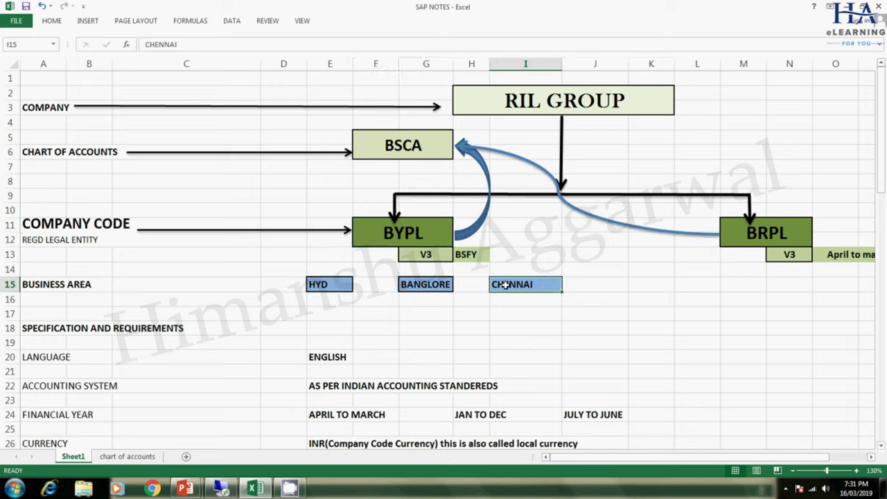
left_click(47, 288)
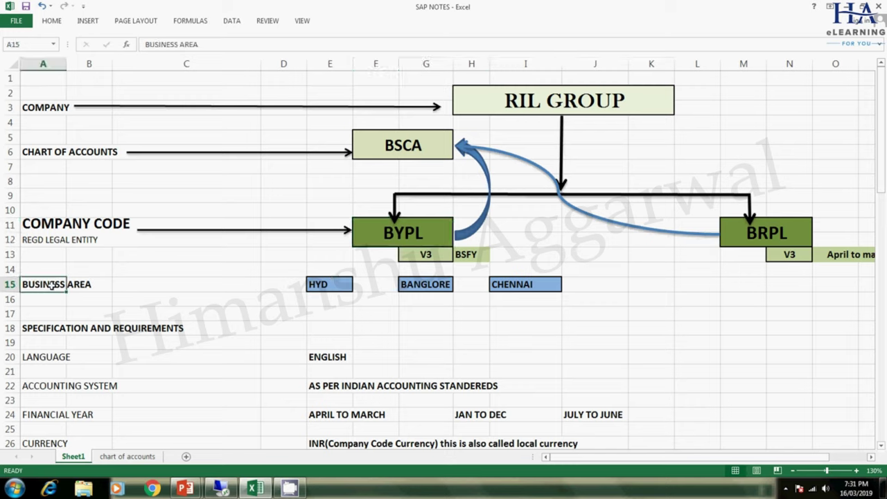
left_click(36, 154)
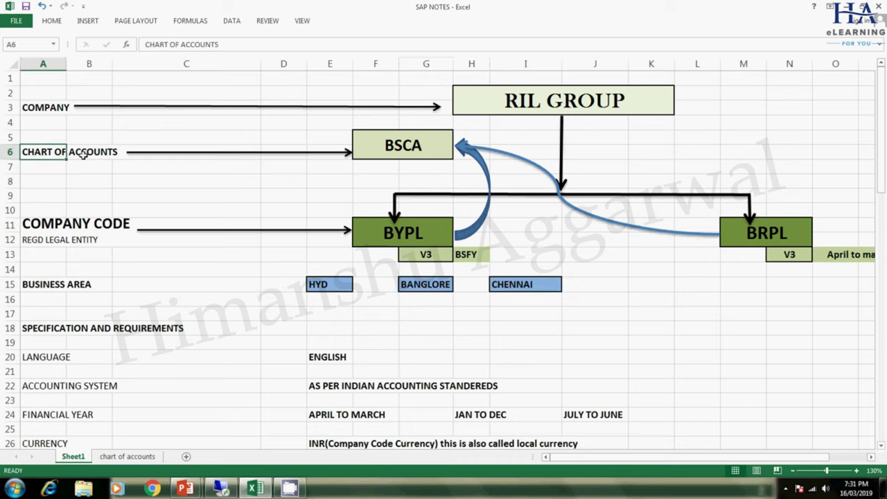
- Review the chart of accounts sheet, from SHARE CAPITAL and UNCLAIMED DIVIDEND to FIXED ASSETS and ACCOUNTS PAYABLE
left_click(129, 458)
left_click_drag(178, 173, 208, 405)
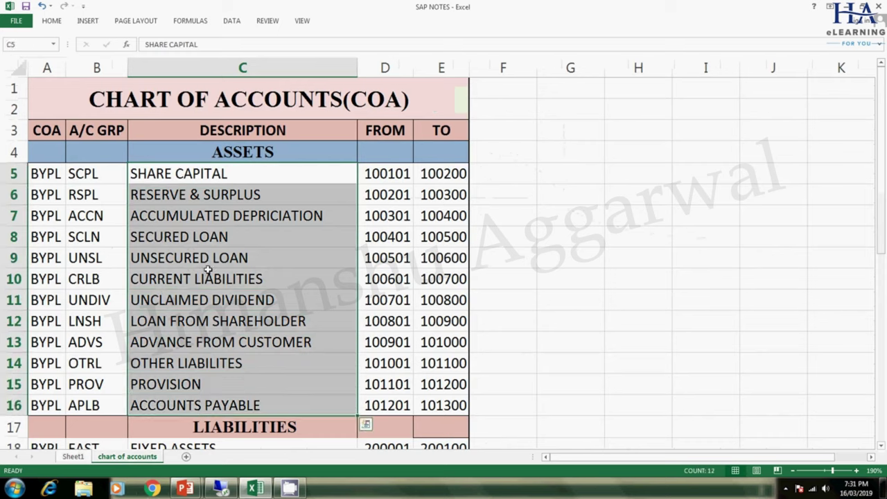
left_click_drag(203, 174, 201, 347)
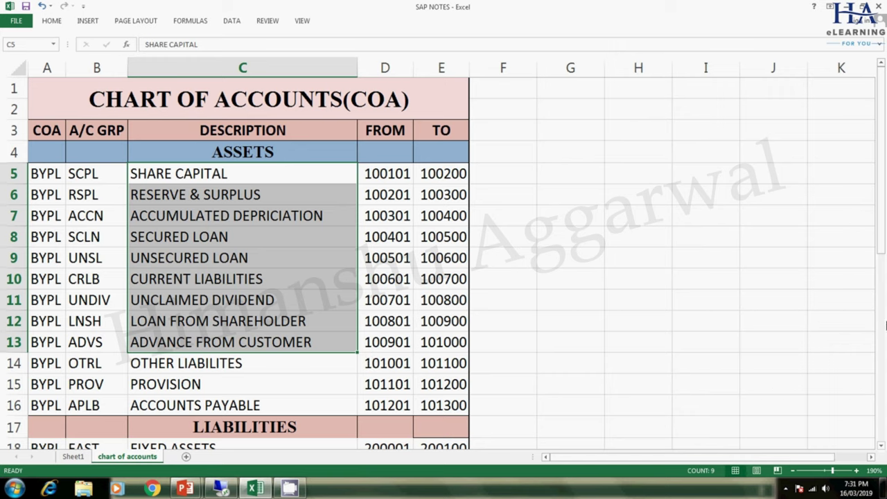
left_click_drag(874, 231, 816, 312)
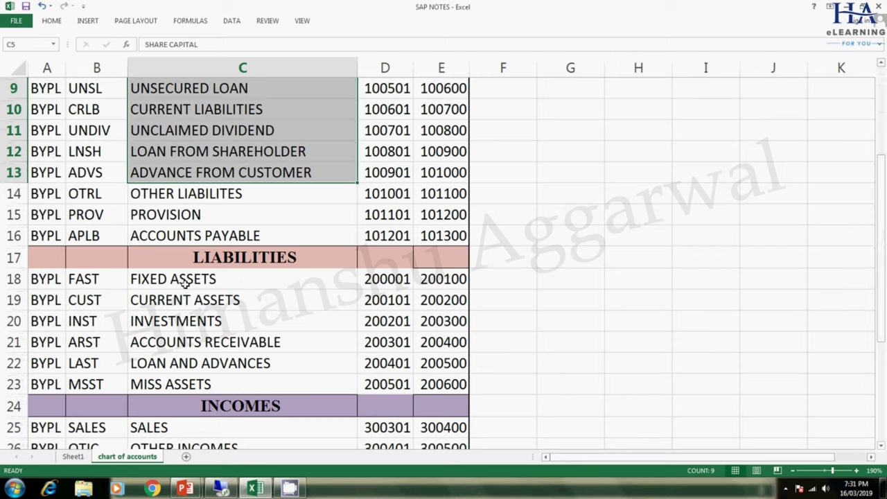
left_click(184, 279)
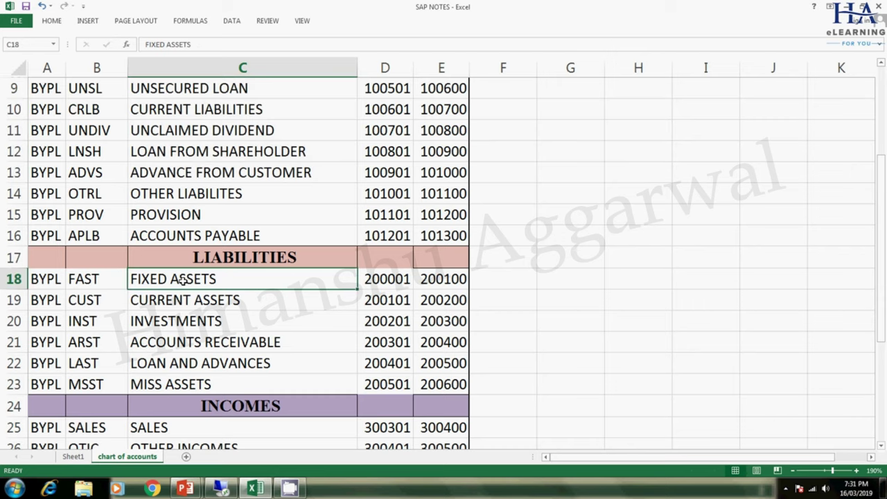
left_click(153, 128)
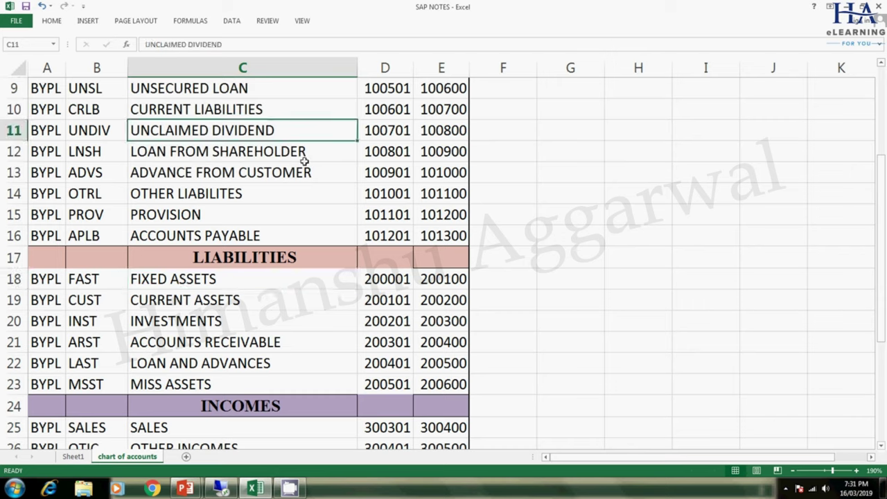
left_click_drag(879, 307, 879, 217)
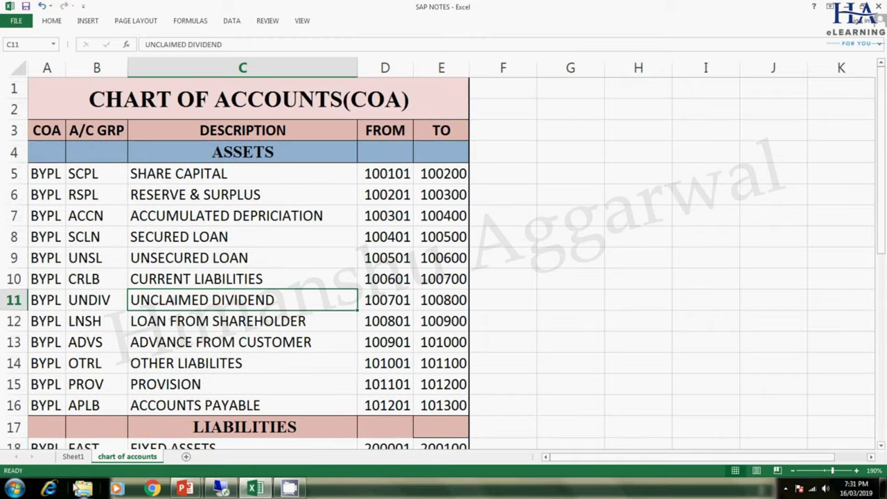
left_click(77, 456)
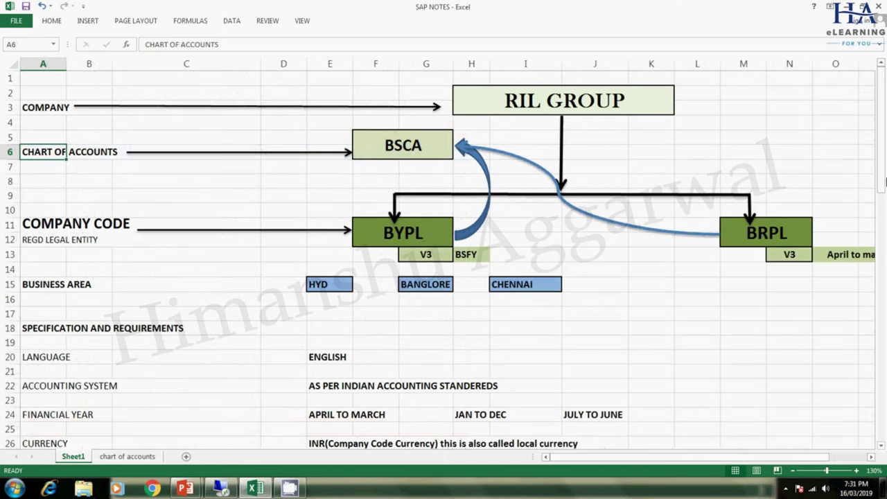
- Go over the financial year options APRIL TO MARCH, JAN TO DEC, JULY TO JUNE and the V3 variant for BYPL
left_click_drag(882, 172, 882, 234)
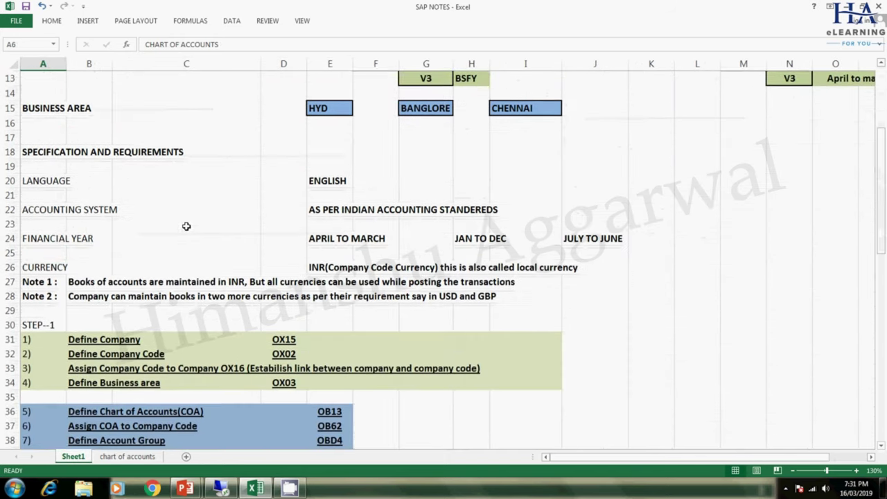
left_click(47, 239)
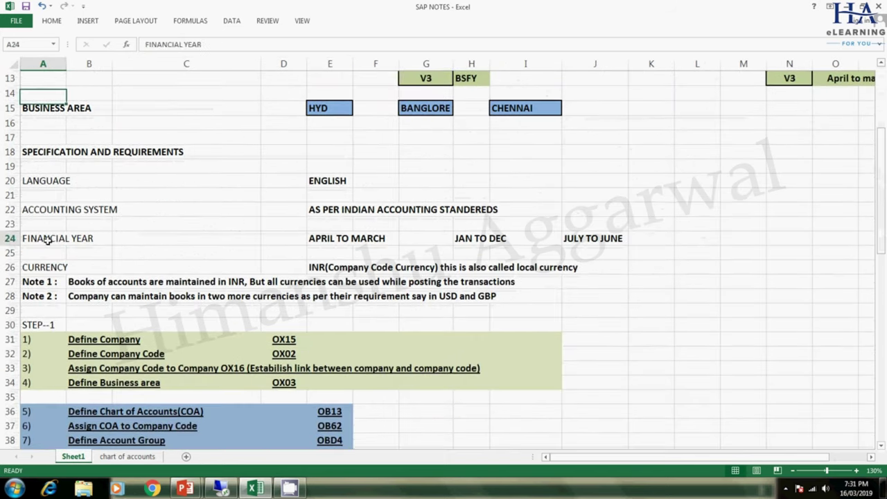
left_click(347, 238)
left_click(500, 243)
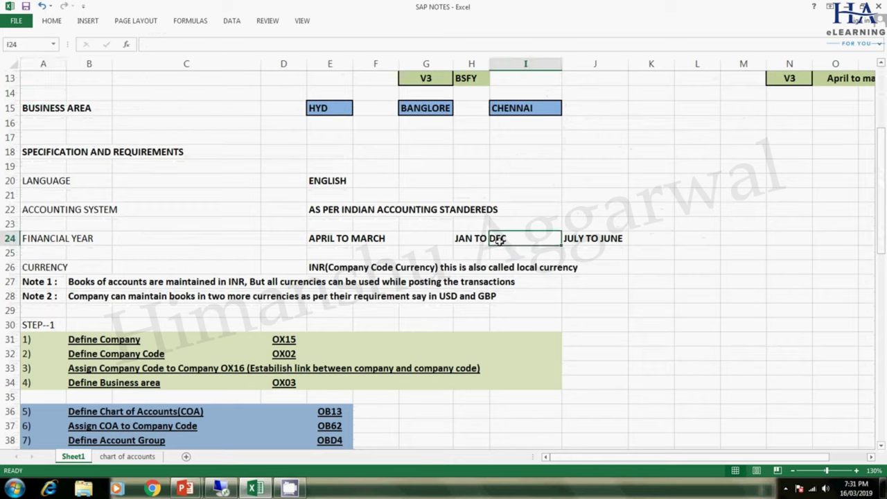
left_click(581, 239)
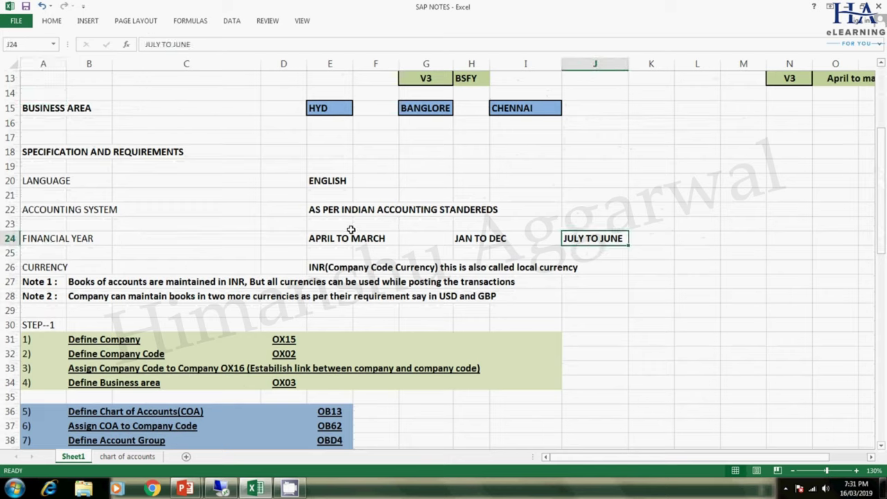
left_click_drag(875, 249, 874, 194)
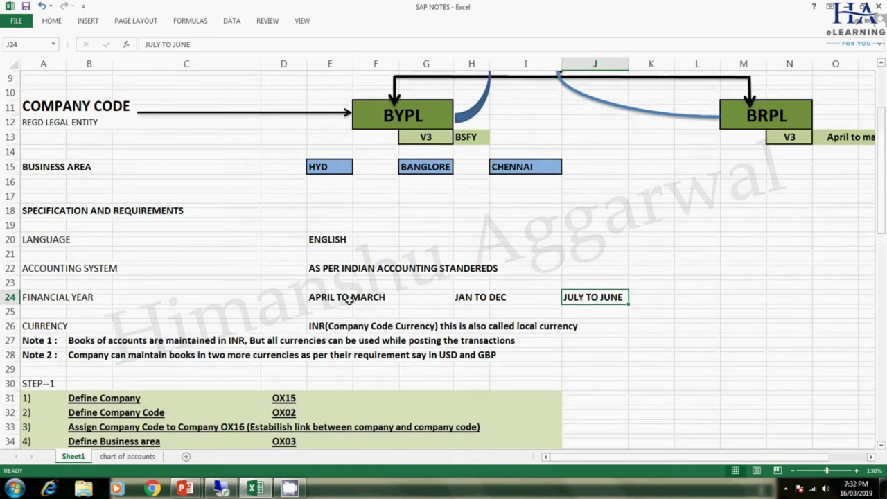
left_click(427, 137)
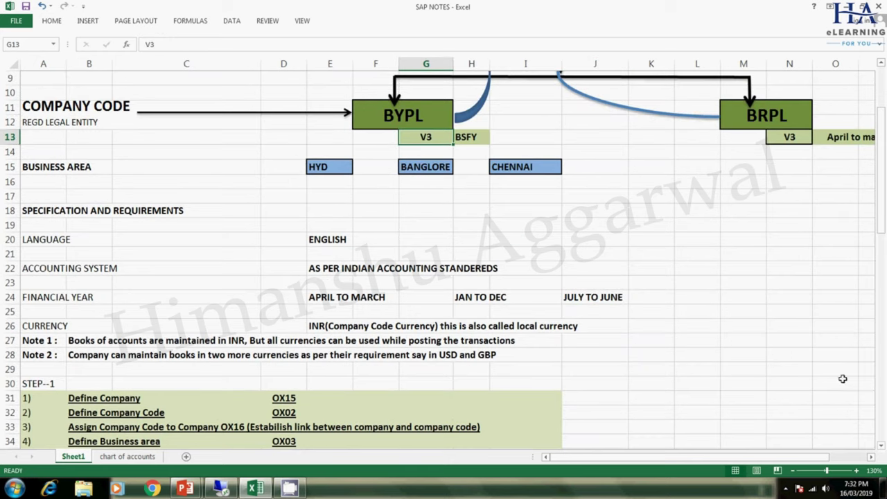
- Mark the four Step 1 definition tasks, scroll back to the RIL GROUP chart, and go to the remote SAP desktop
left_click_drag(882, 229, 881, 303)
left_click_drag(87, 180, 346, 225)
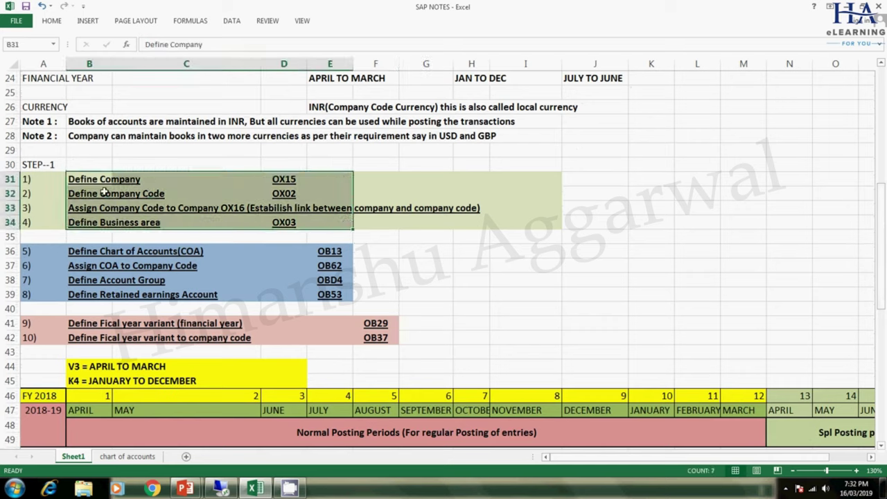
left_click(98, 179)
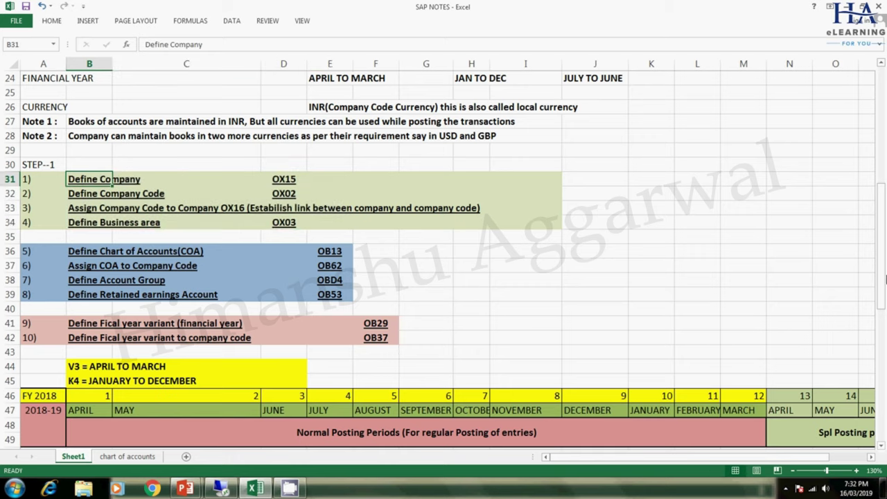
scroll(882, 200, "up", 7)
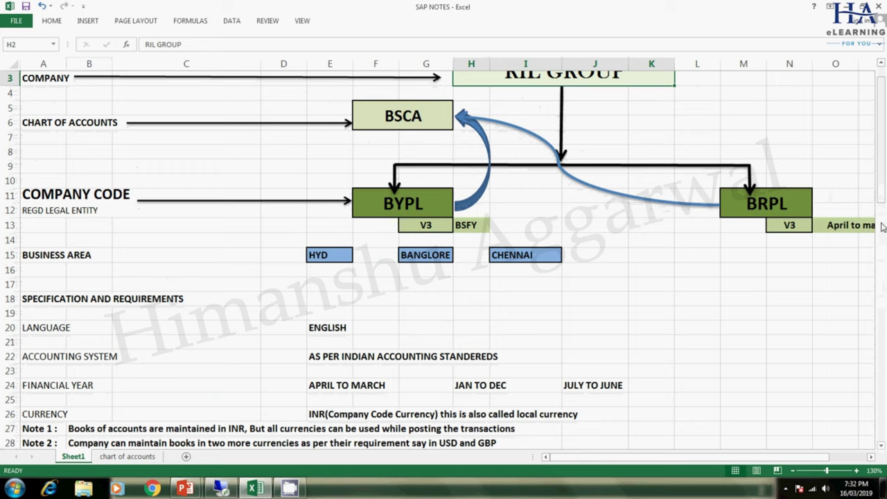
scroll(883, 199, "up", 1)
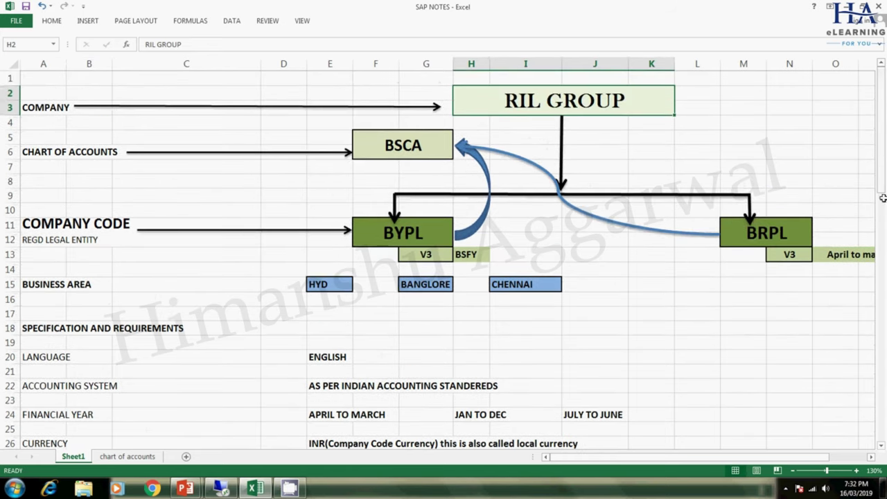
left_click(220, 489)
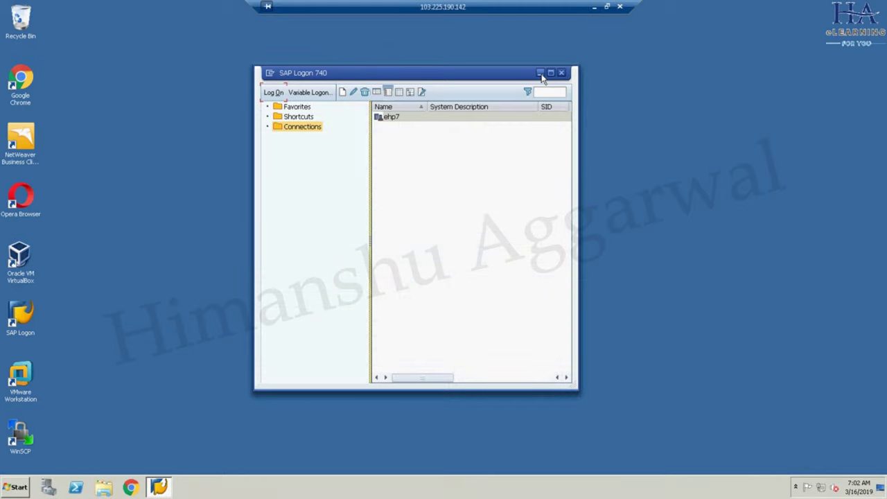
- Relaunch SAP Logon and log on to ehp7 client 800 with the saved user name and account password
left_click(561, 73)
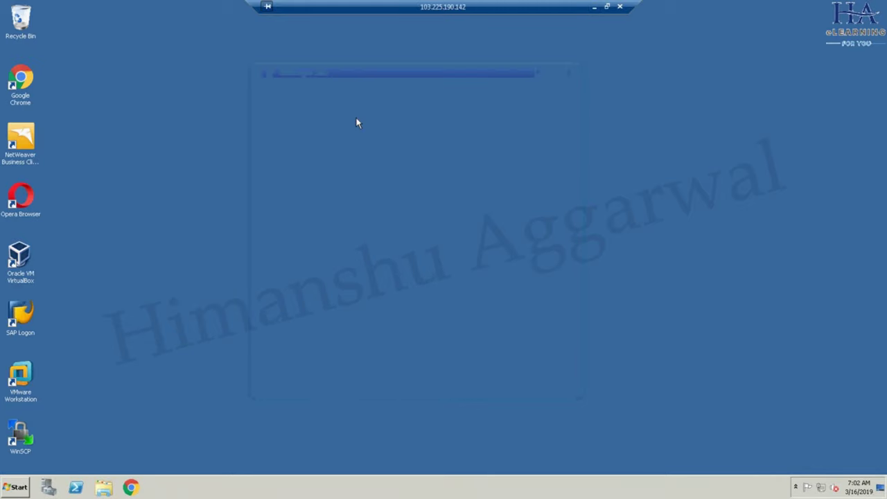
left_click(24, 311)
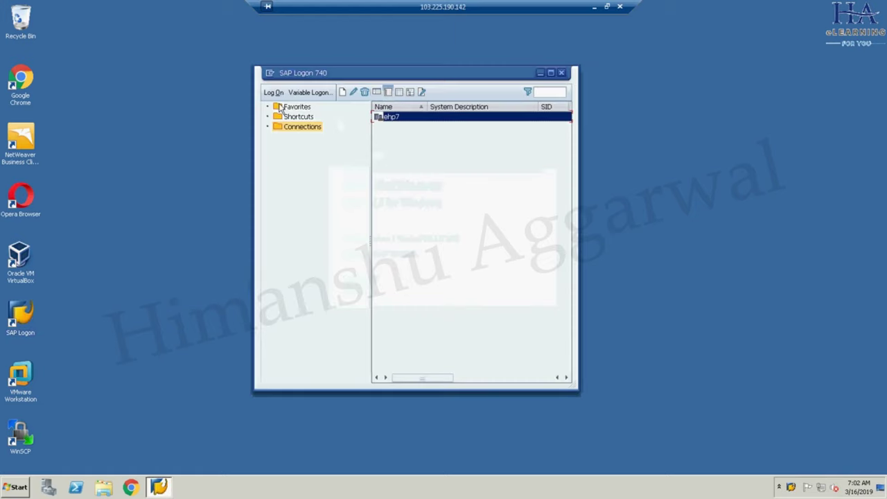
left_click(274, 92)
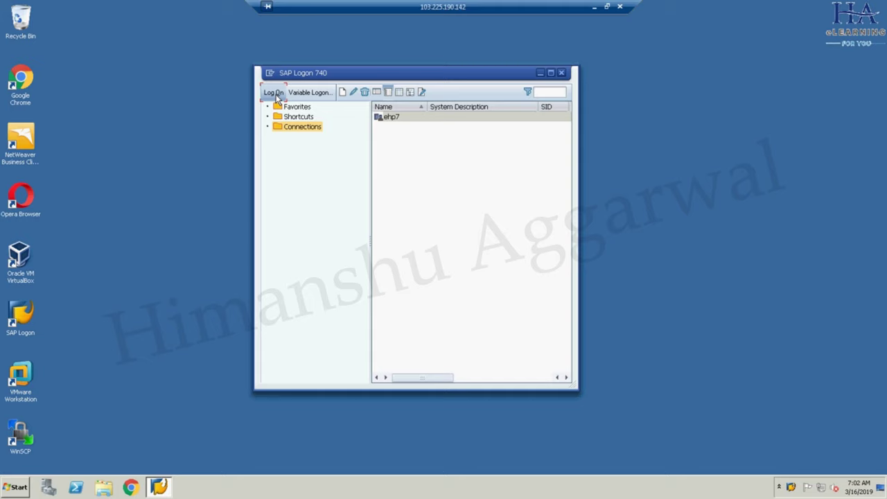
mouse_move(374, 72)
left_mouse_down()
mouse_move(363, 65)
mouse_move(371, 69)
left_mouse_up()
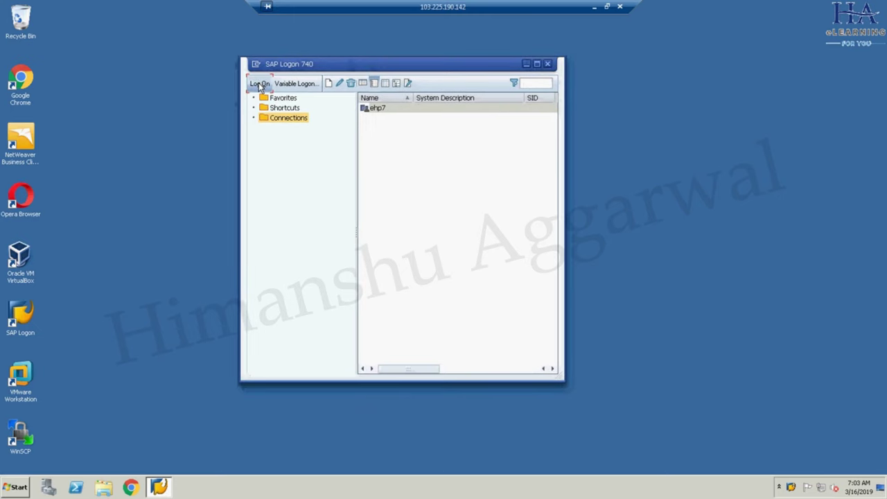
left_click(260, 84)
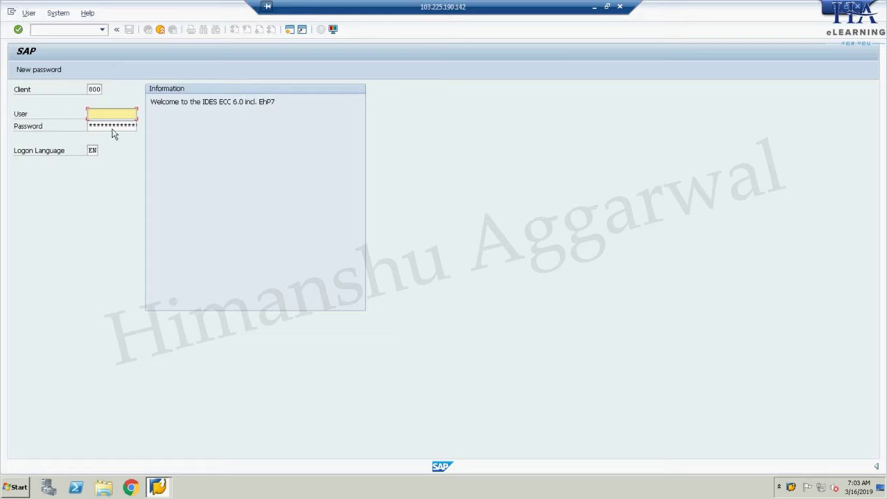
left_click(107, 115)
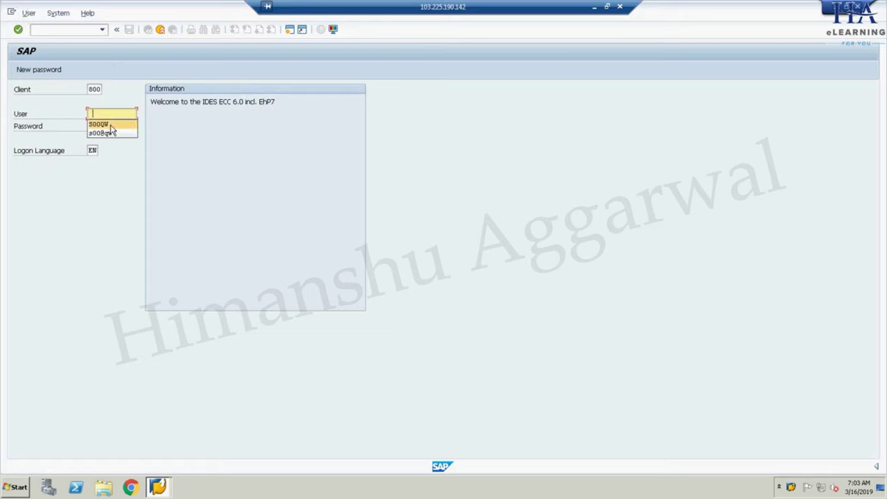
left_click(98, 124)
left_click(111, 125)
key("ctrl+v")
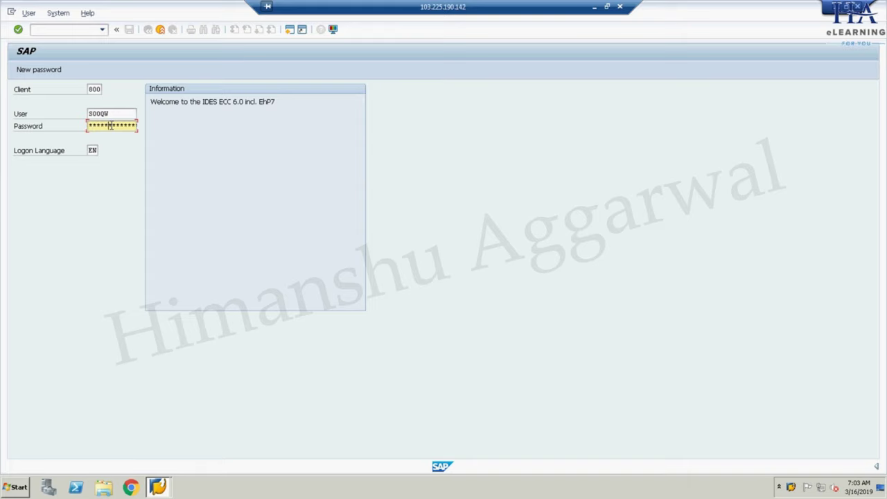
key("Return")
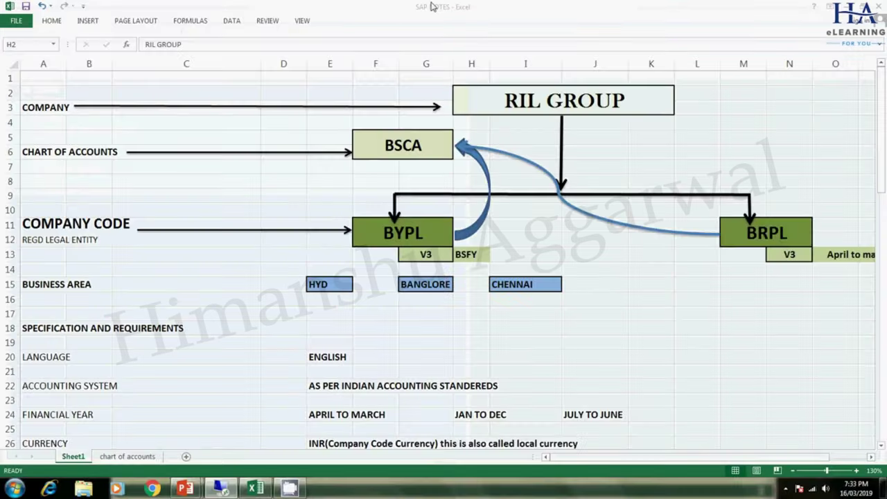
- Review SAP PRESENTATION slide 2 listing OX15, OX02, OX16 and OX03, then return to the SAP session
left_click(594, 7)
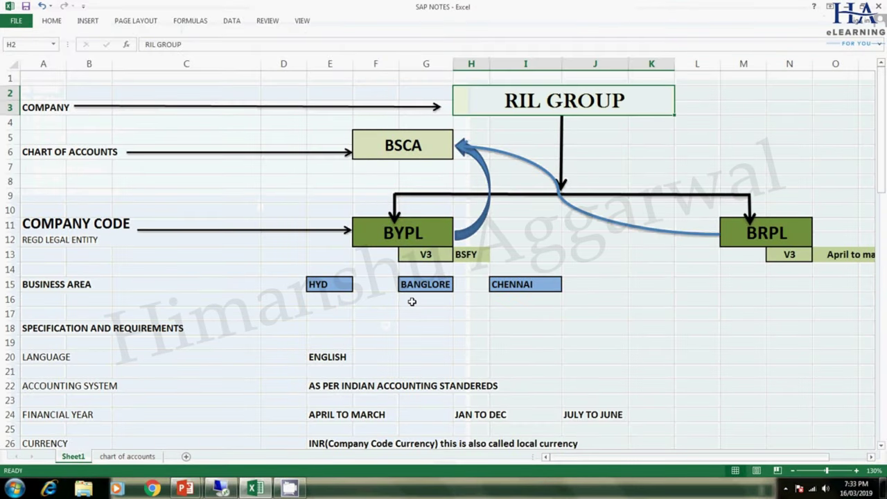
left_click(184, 488)
left_click(156, 433)
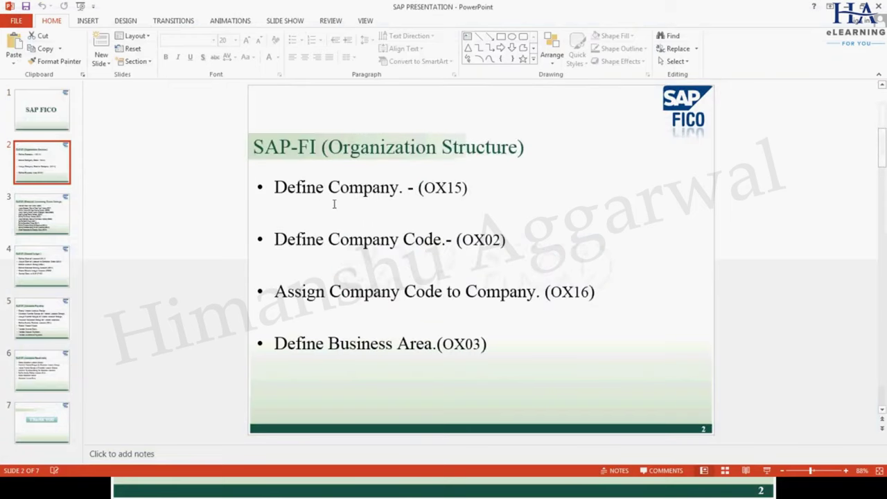
left_click_drag(423, 187, 466, 189)
key("End")
key("Return")
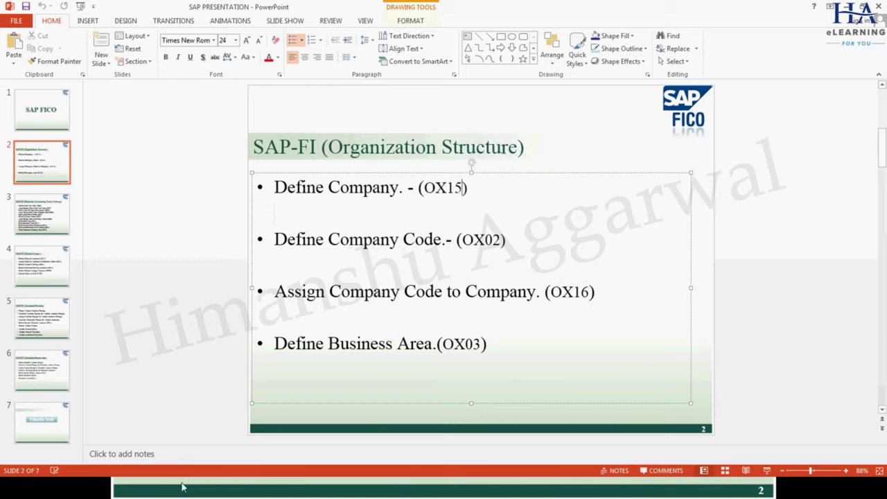
key("alt+Tab")
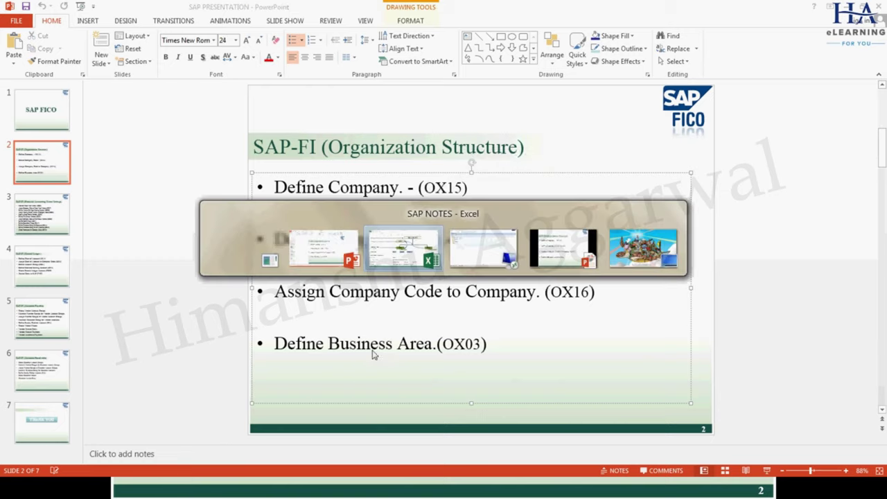
key("alt+Tab")
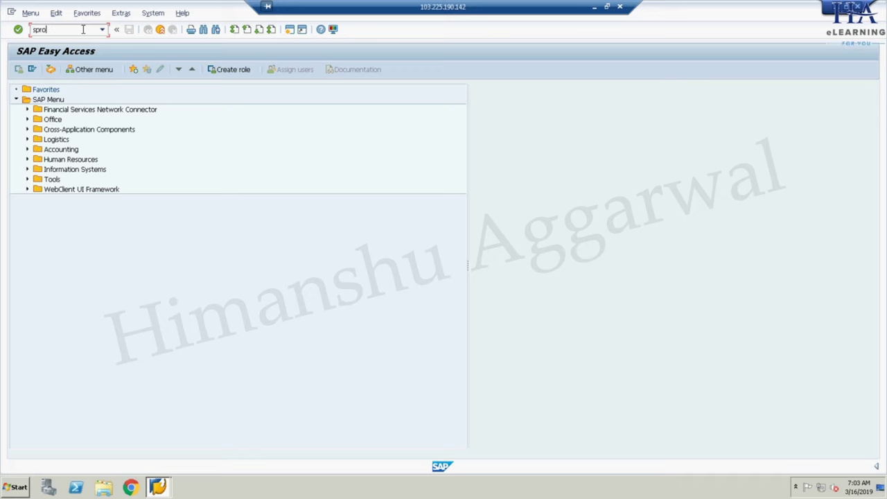
- Run SPRO and drill through Enterprise Structure > Definition > Financial Accounting to Define company
key("Return")
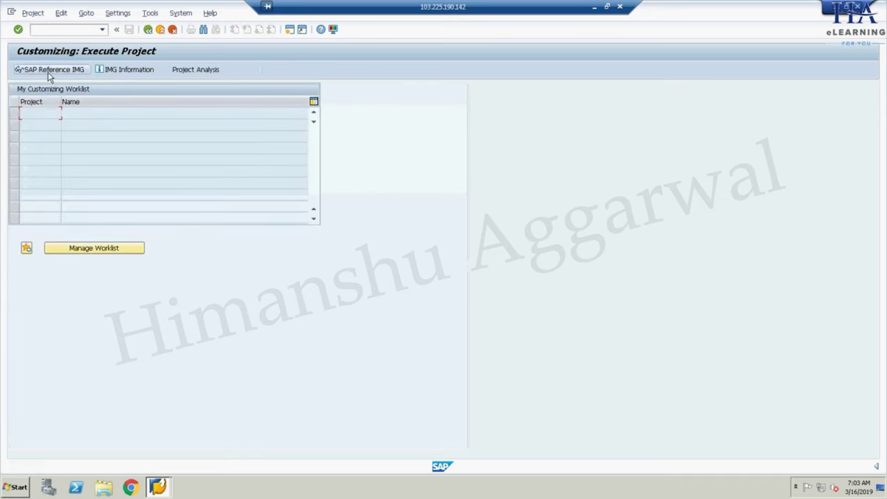
left_click(48, 70)
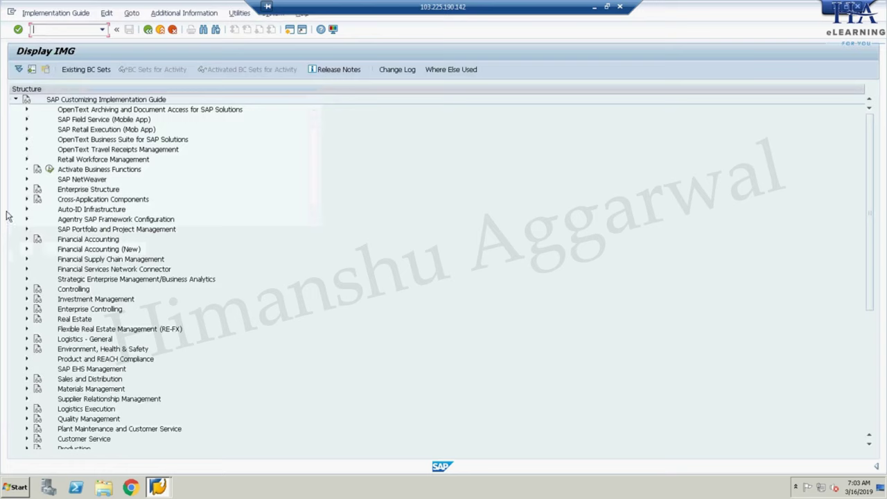
left_click(27, 192)
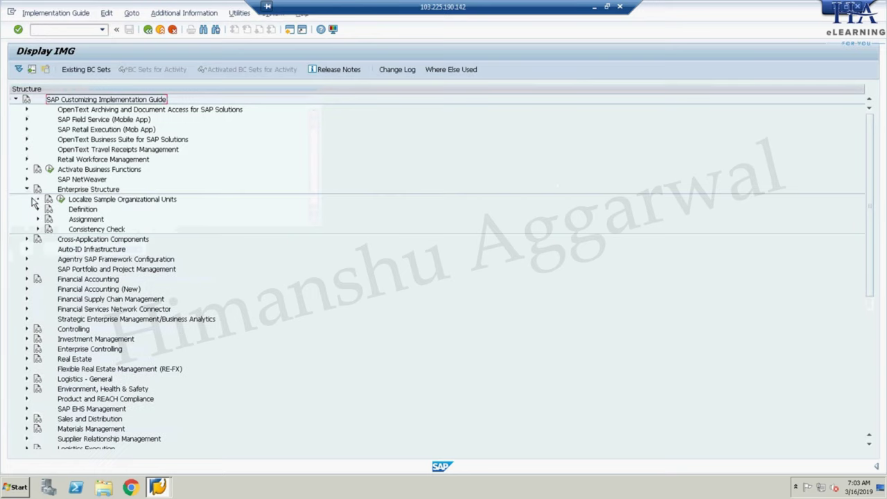
left_click(37, 209)
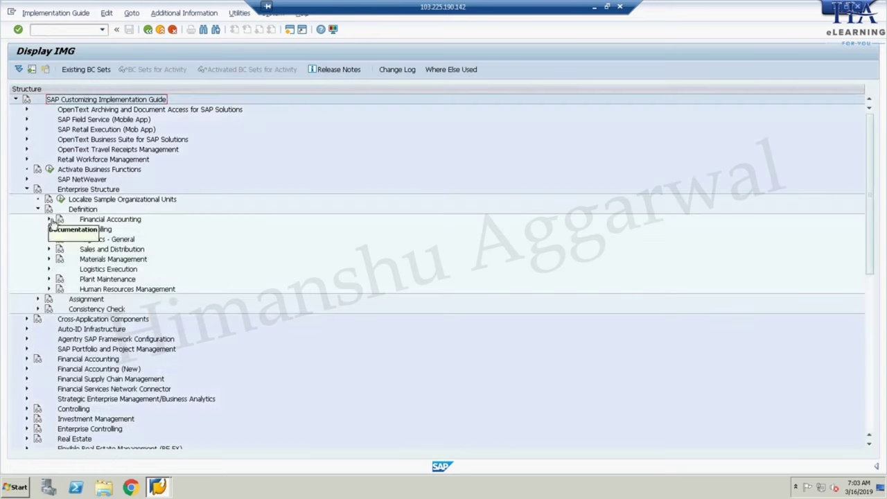
left_click(49, 220)
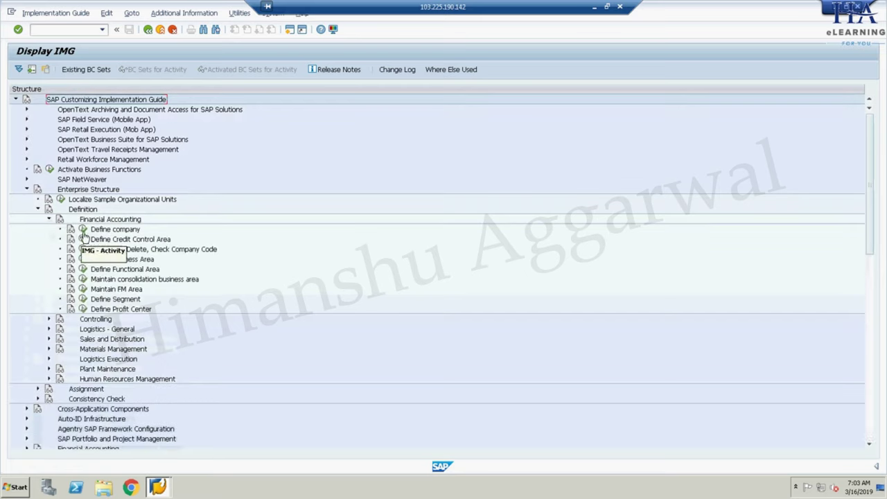
left_click(83, 230)
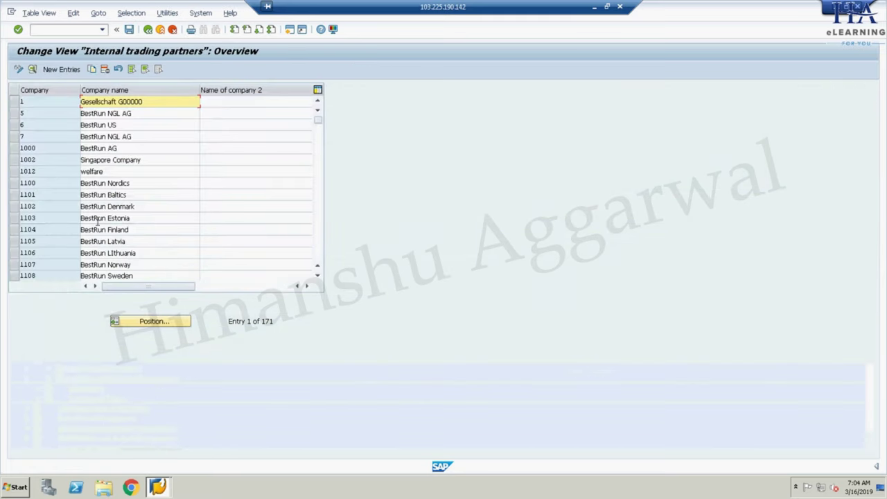
left_click(56, 72)
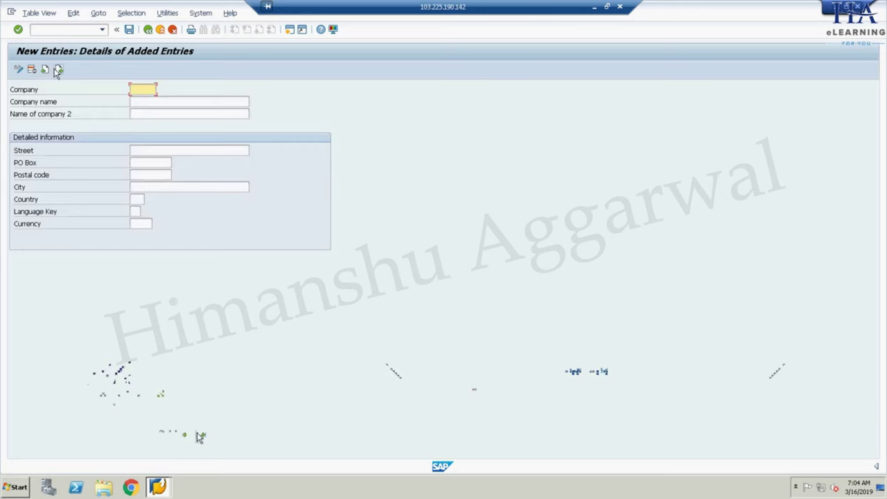
- Back out to SAP Easy Access and run transaction OX15 for the internal trading partners overview
left_click(172, 29)
left_click(172, 29)
left_click(172, 29)
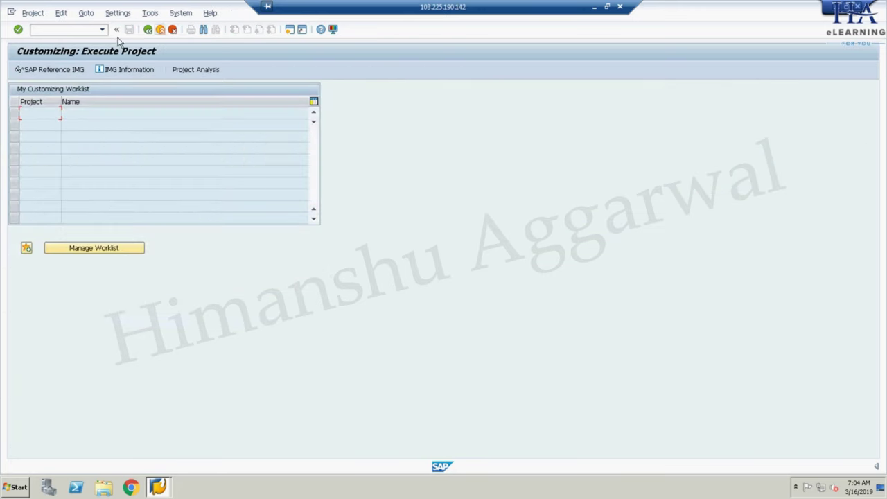
left_click(173, 29)
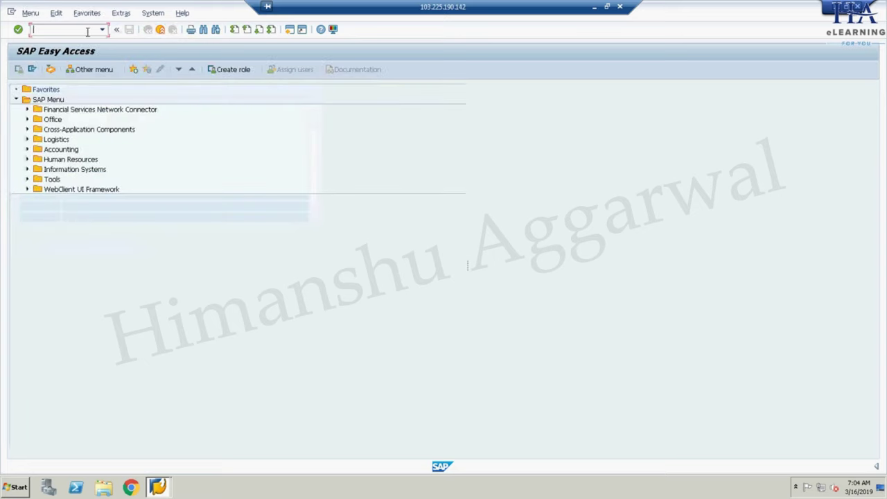
left_click(87, 31)
type("ox15")
key("Return")
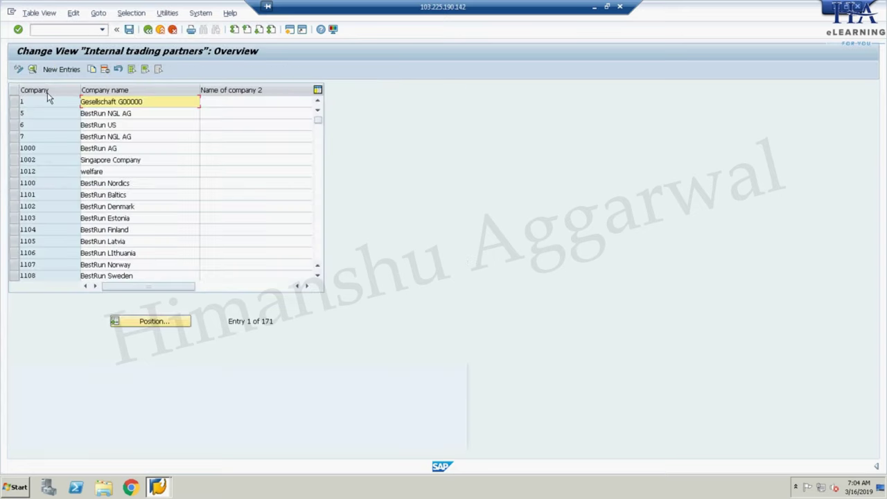
- Create a new company entry RILG with company name RIL GROUP LIMITED
left_click(61, 70)
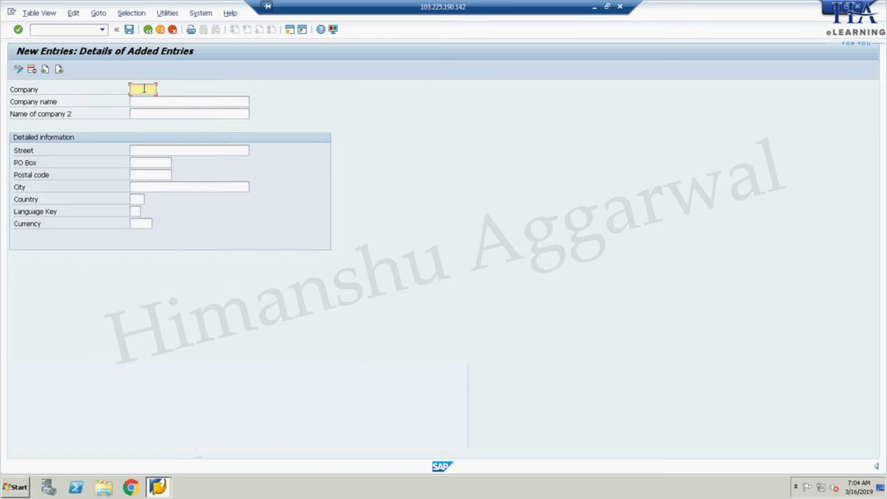
key("BackSpace")
key("BackSpace")
type("R1LG")
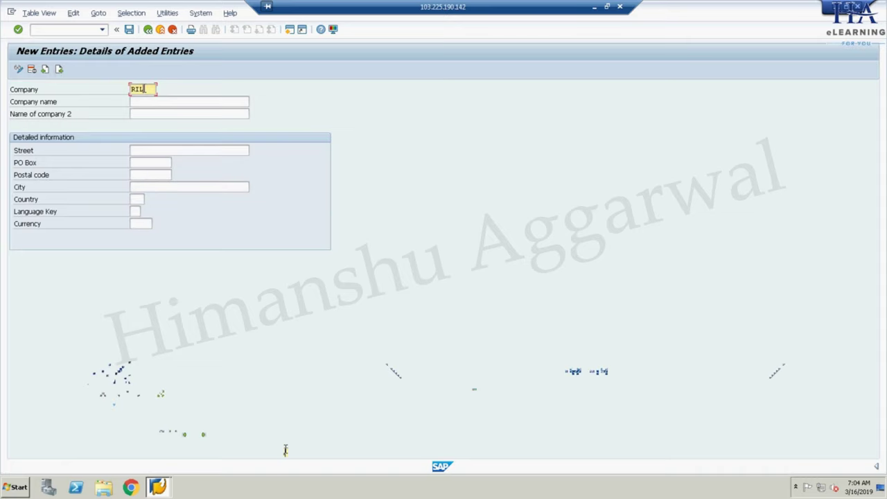
left_click(163, 103)
type("RIL")
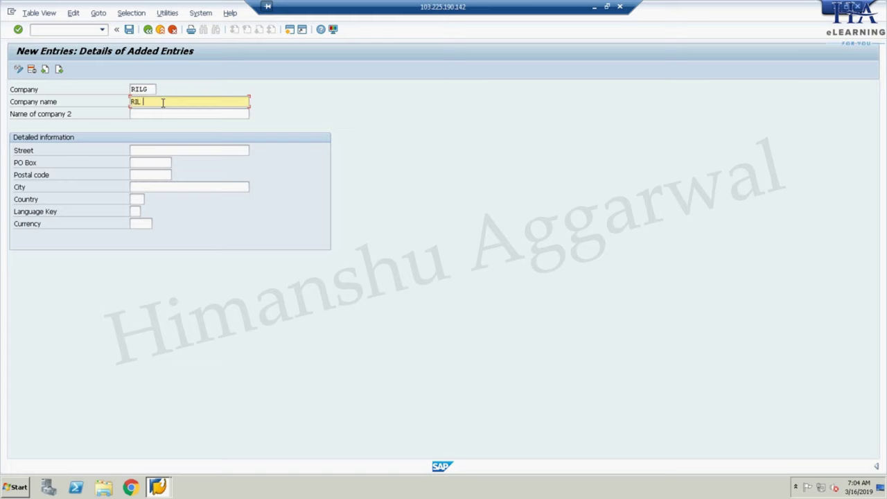
type(" GROP")
key("BackSpace")
type("UP")
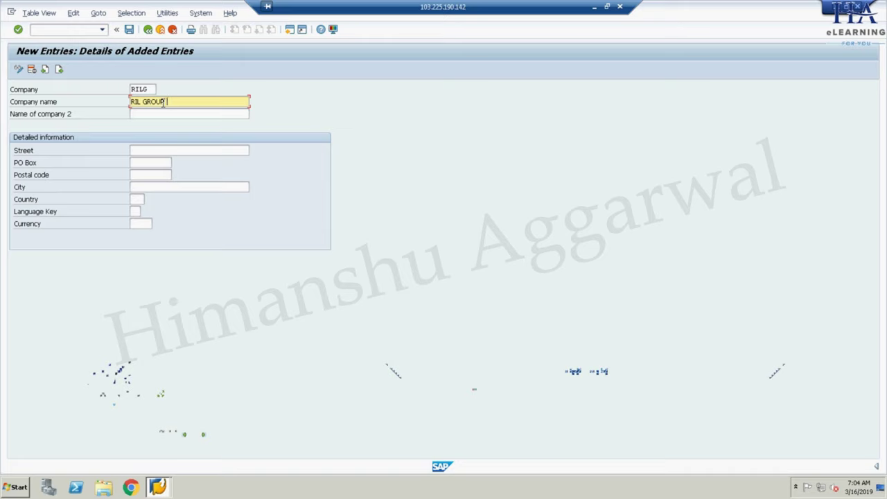
type(" LIMITED")
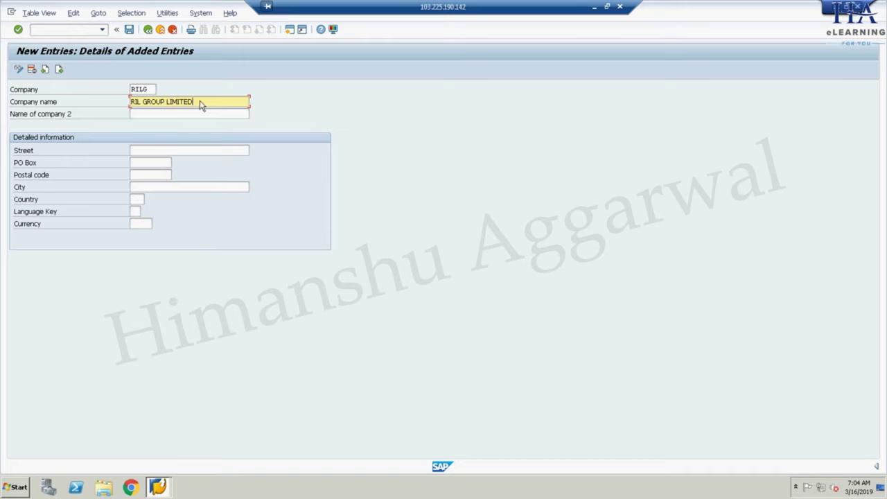
- Copy RIL GROUP LIMITED into the Name of company 2 field
left_click_drag(201, 99, 129, 102)
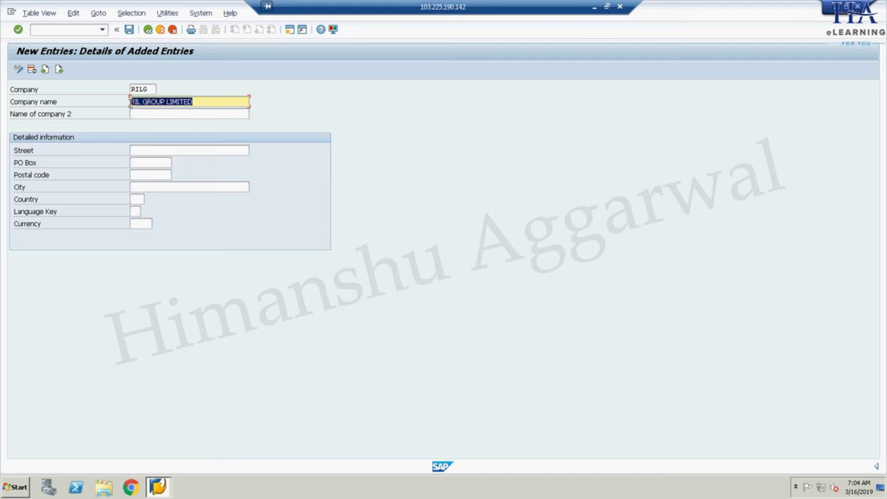
left_click(139, 113)
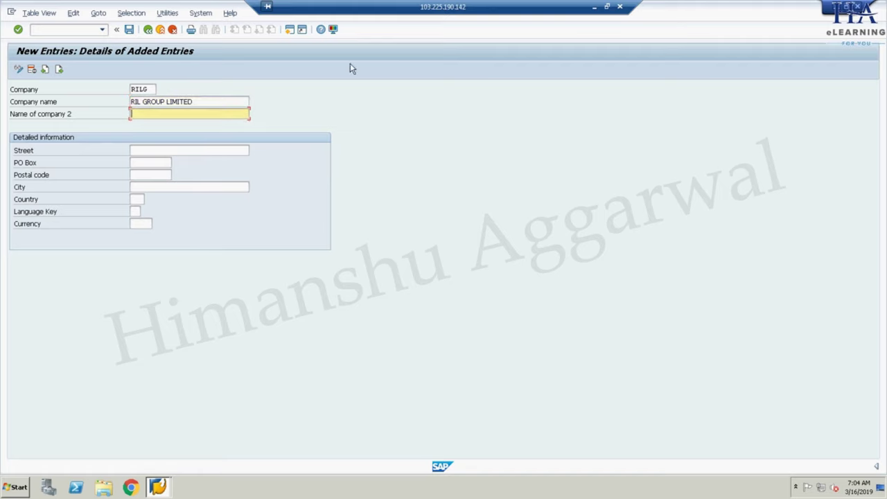
left_click(333, 29)
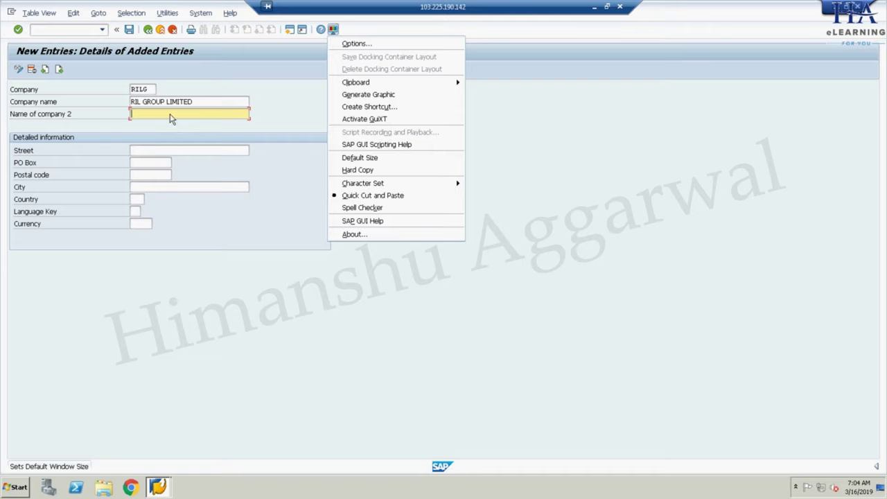
left_click(194, 103)
left_click_drag(197, 102, 131, 102)
key("ctrl+c")
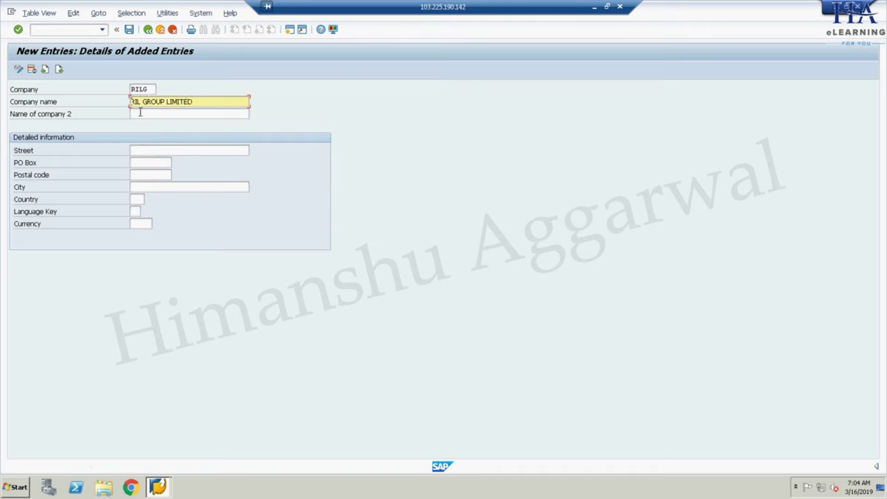
left_click(135, 113)
key("ctrl+v")
key("ctrl+v")
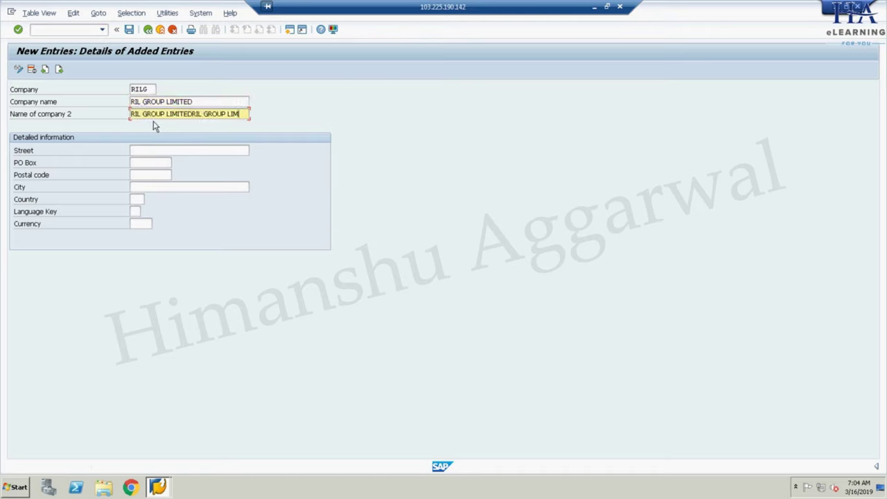
key("BackSpace")
key("BackSpace")
key("BackSpace")
key("BackSpace")
key("BackSpace")
key("BackSpace")
key("BackSpace")
key("BackSpace")
key("BackSpace")
key("BackSpace")
key("BackSpace")
key("BackSpace")
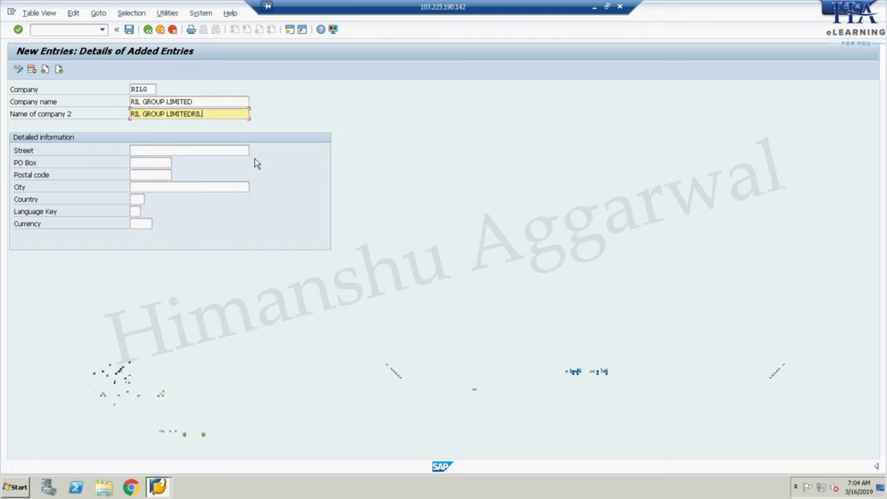
- Set the company's city to DELHI and country to IN
left_click(166, 150)
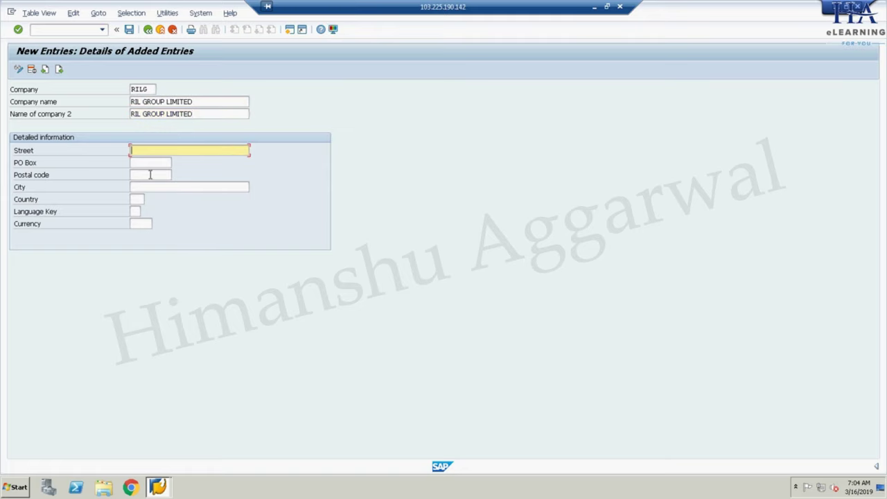
left_click(150, 175)
left_click(147, 188)
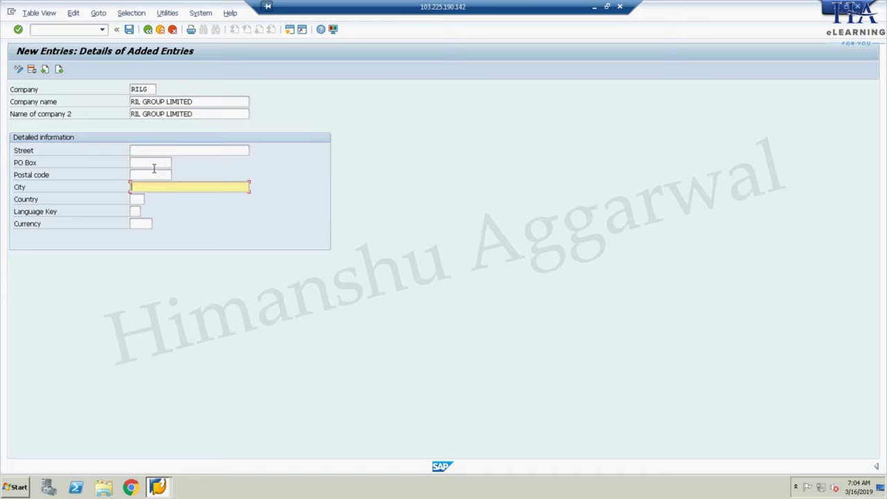
type("DELHI")
left_click(138, 201)
type("IN")
key("Return")
- Save company RILG under a customizing request and exit to the main menu
left_click(148, 30)
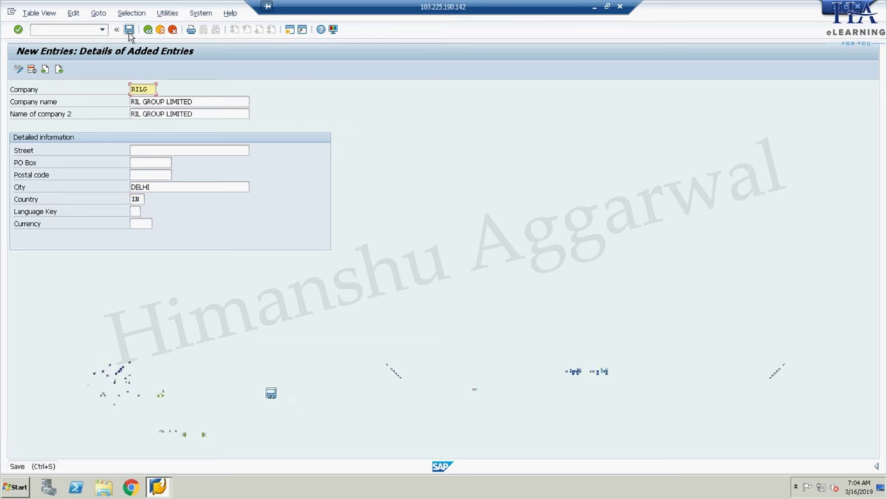
left_click(129, 30)
left_click(164, 188)
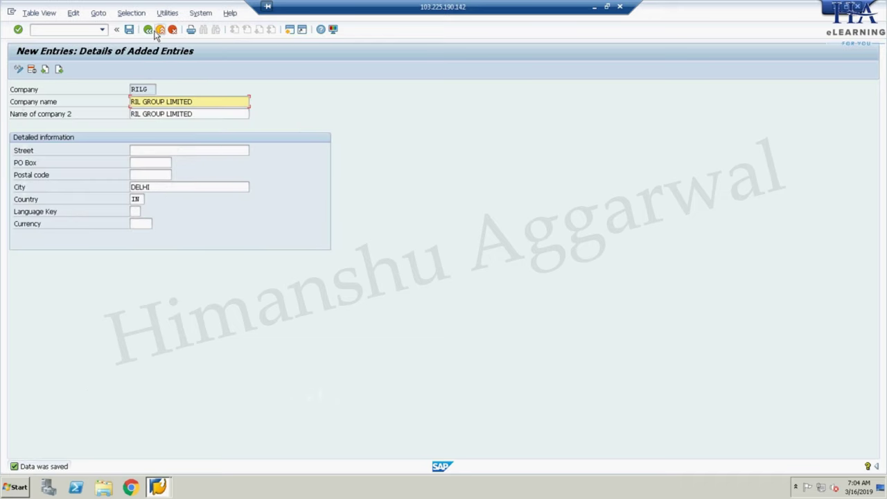
left_click(160, 30)
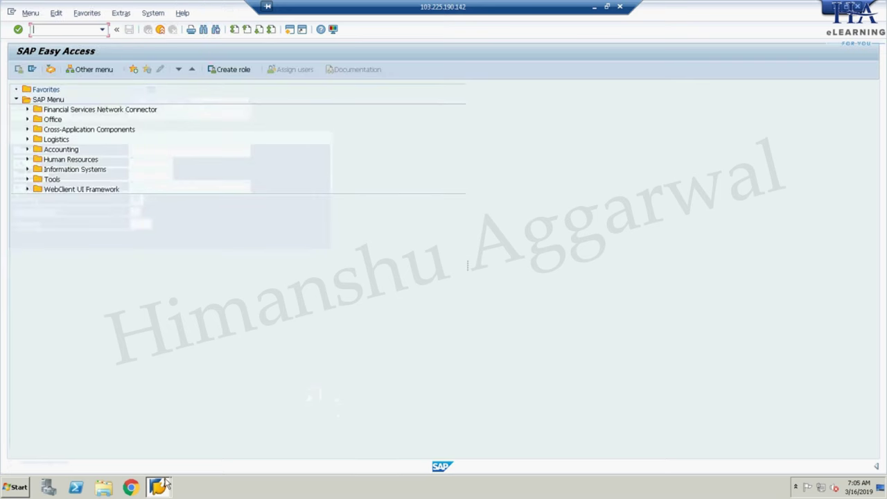
left_click(595, 10)
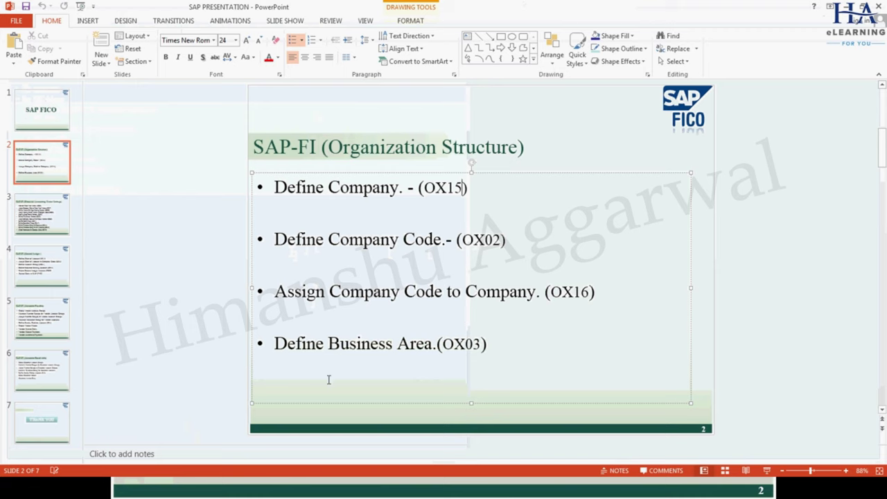
key("alt+Tab")
key("alt+Tab")
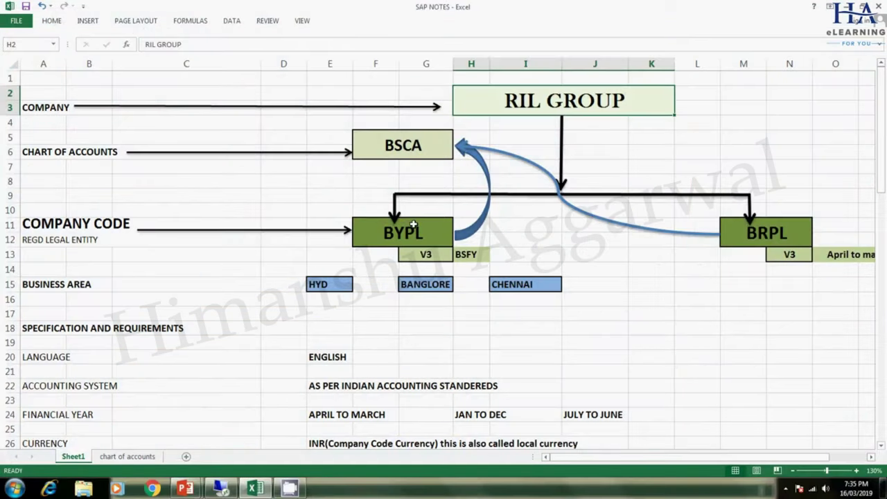
left_click(396, 231)
left_click(772, 229)
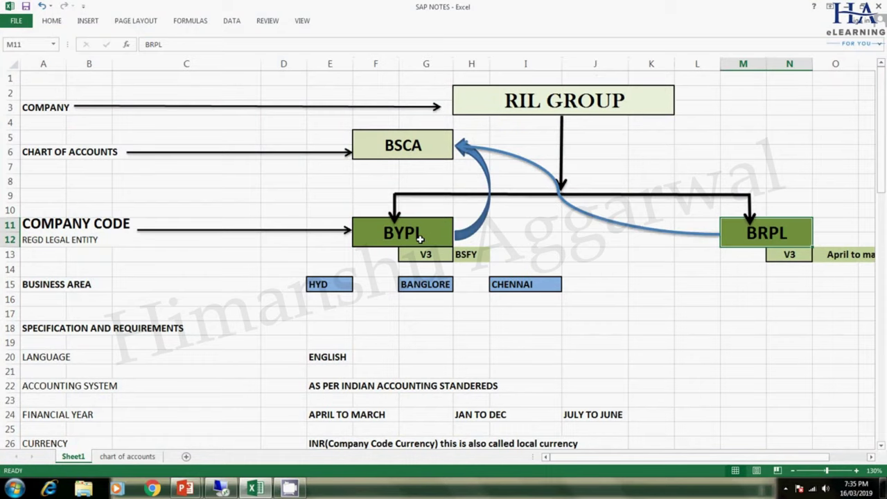
key("alt+Tab")
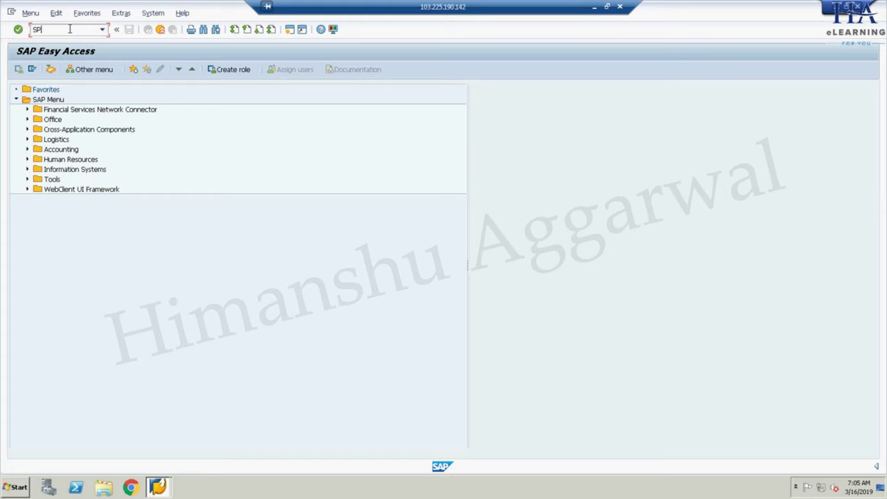
- Run SPRO and expand SAP Reference IMG > Enterprise Structure > Definition > Financial Accounting
left_click(69, 29)
type("SPRO")
key("Return")
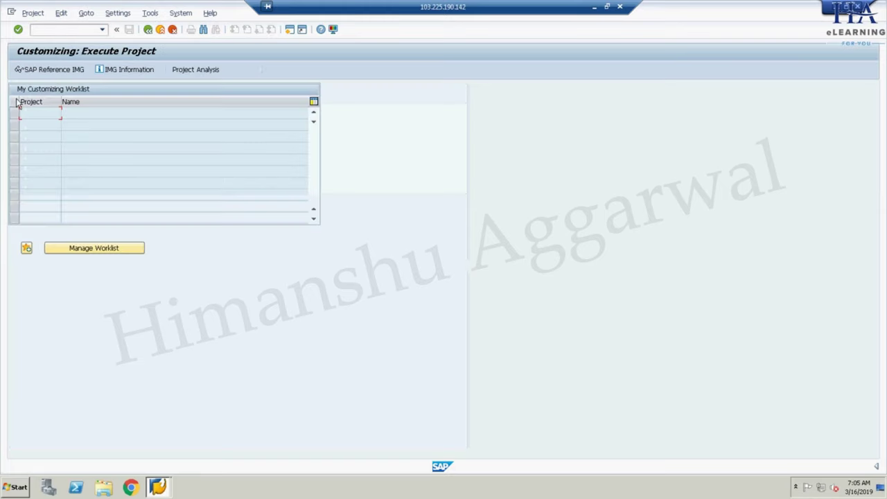
left_click(49, 70)
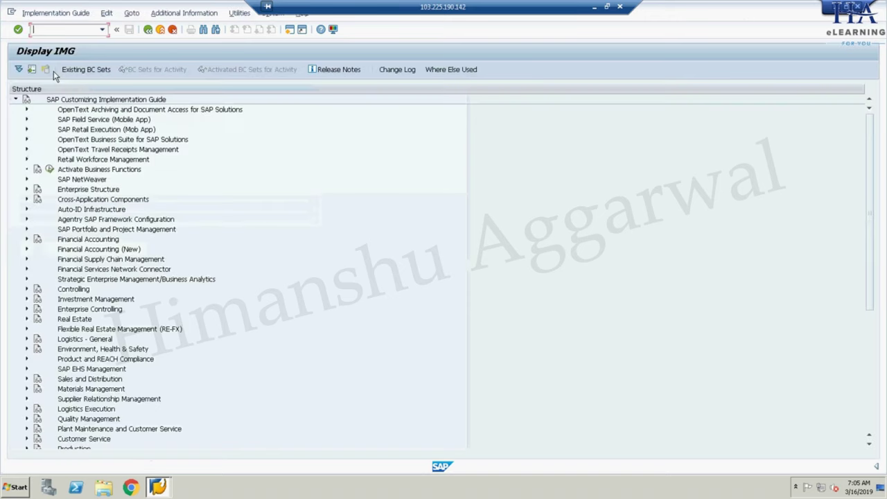
left_click(26, 190)
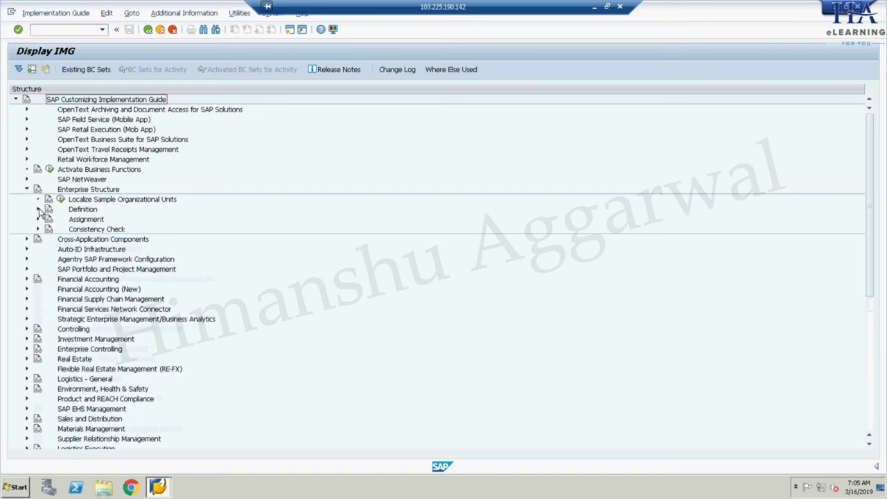
left_click(38, 209)
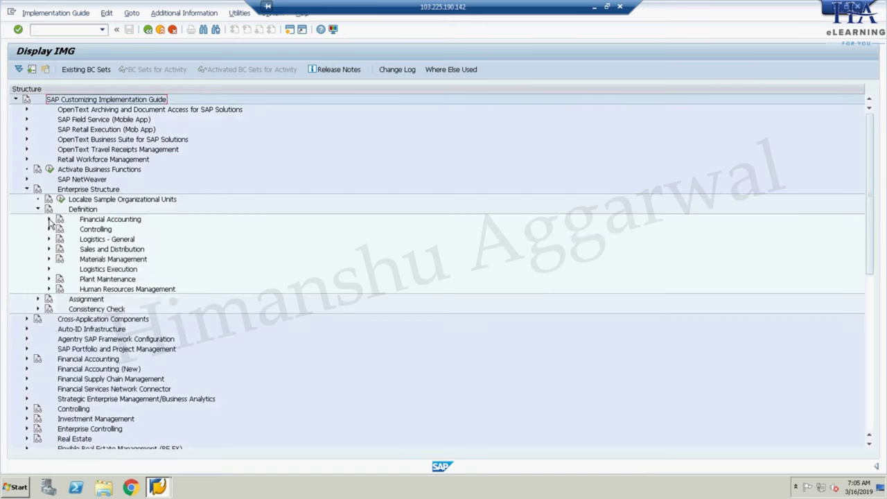
left_click(49, 220)
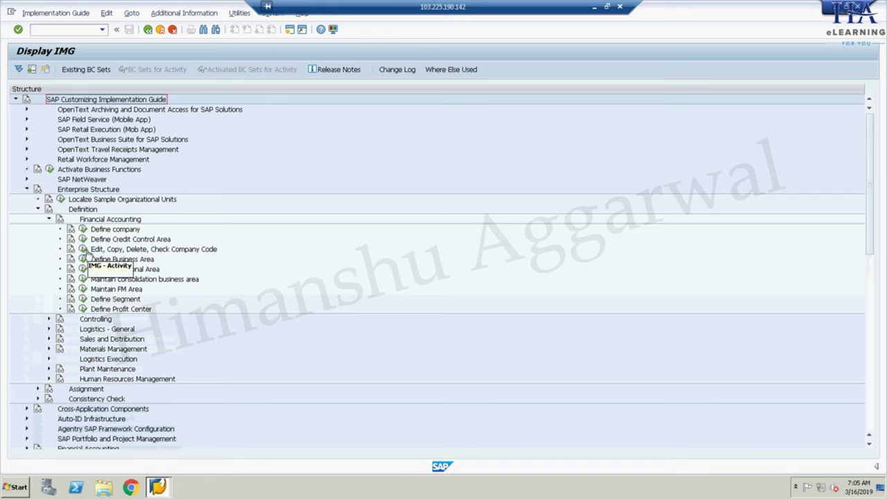
- Open company code editing, cancel the new entry, and close the company code activity list
left_click(83, 250)
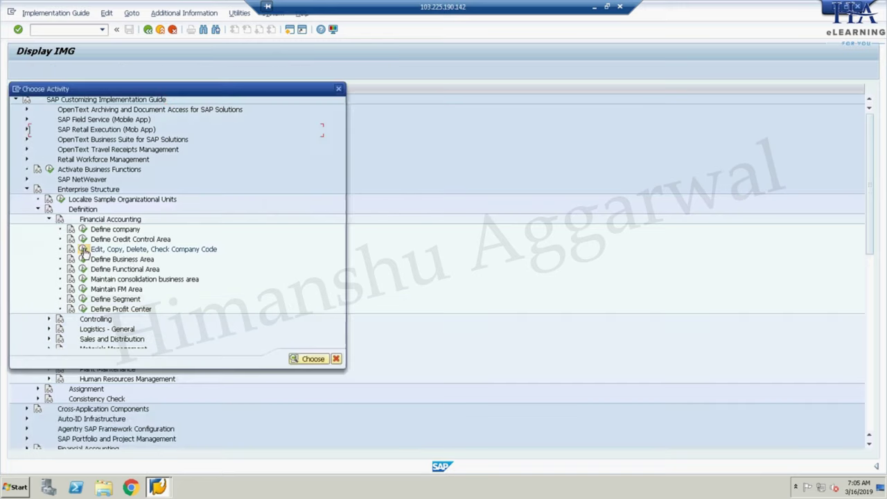
double_click(71, 142)
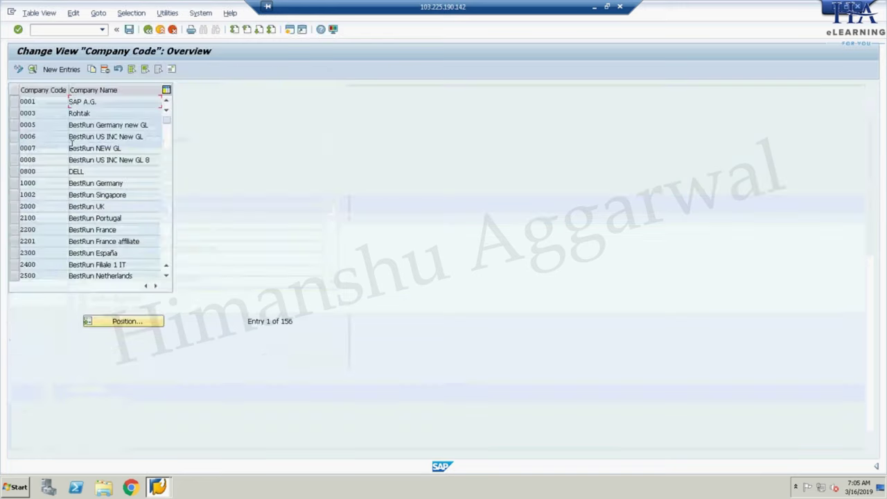
left_click(61, 70)
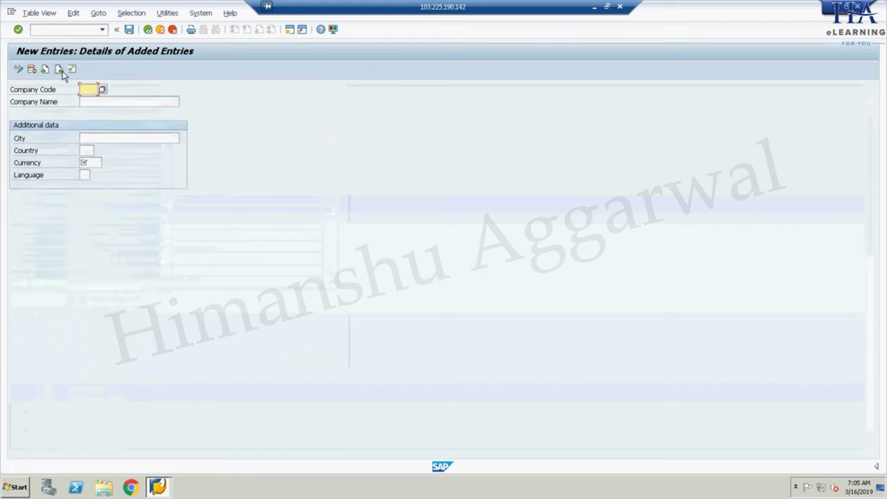
left_click(170, 31)
left_click(171, 30)
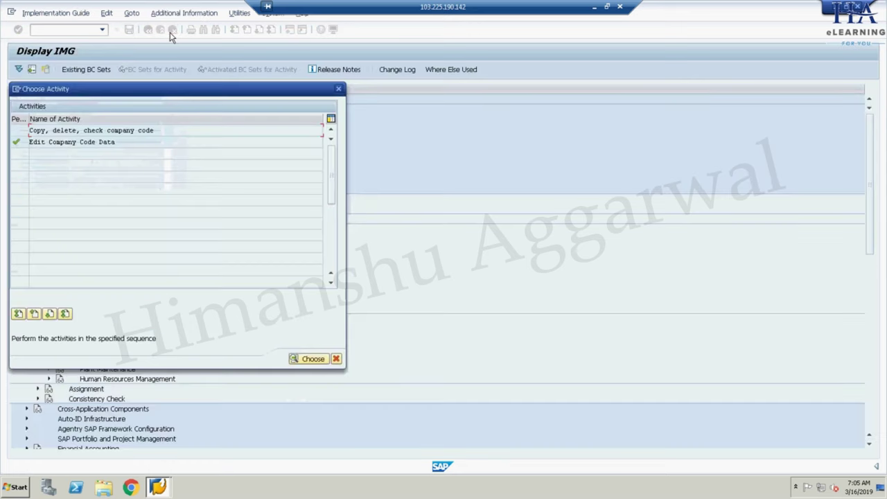
left_click(338, 89)
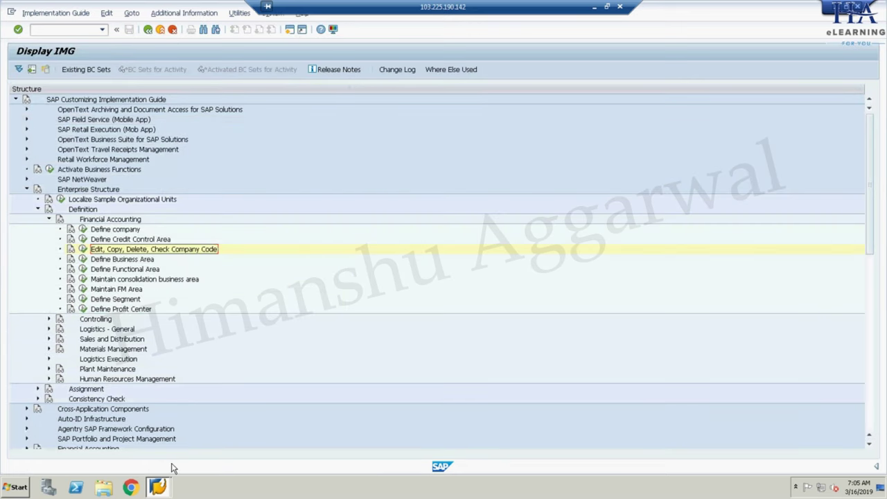
- Glance at the presentation slides, then switch back to the SAP window
left_click(594, 7)
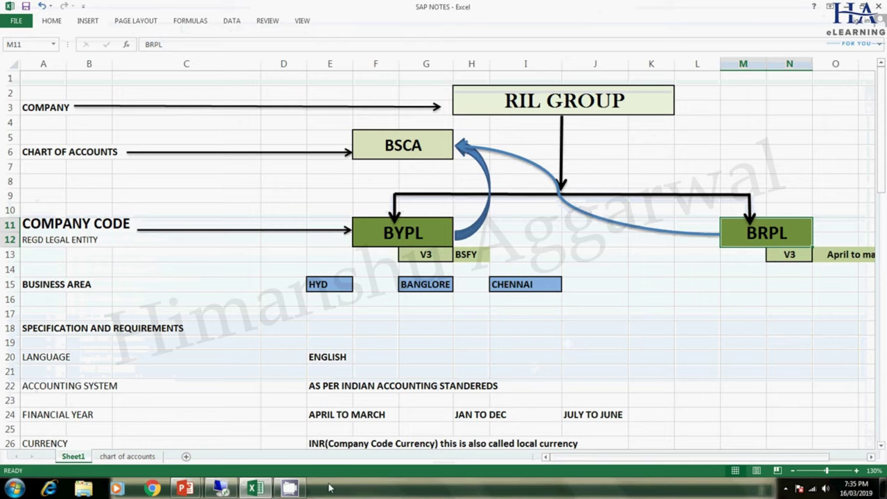
mouse_move(186, 489)
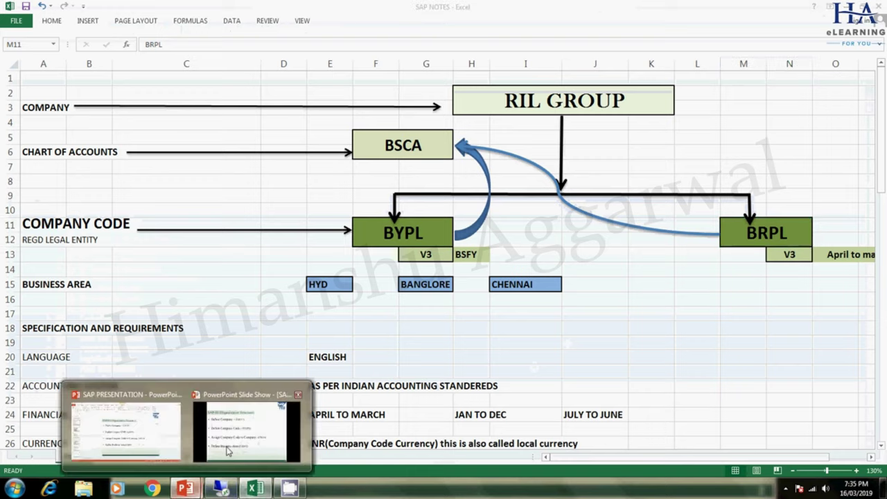
left_click(274, 388)
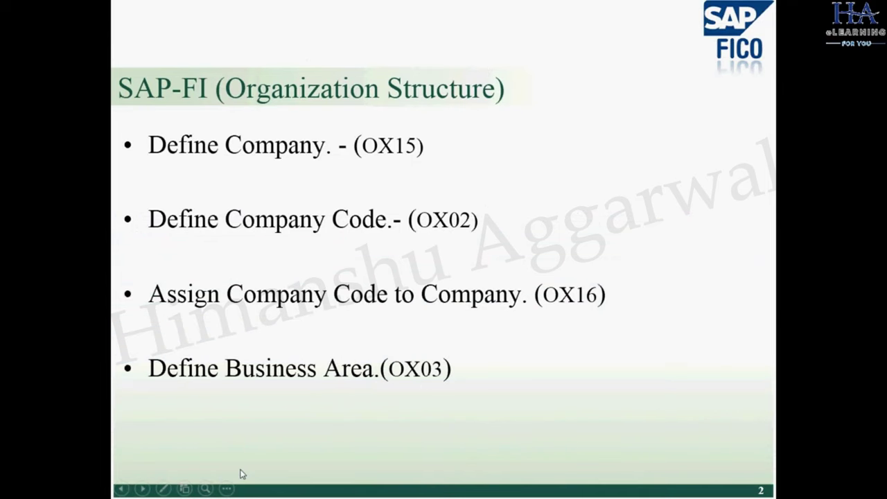
key("alt+Tab")
key("alt+Tab")
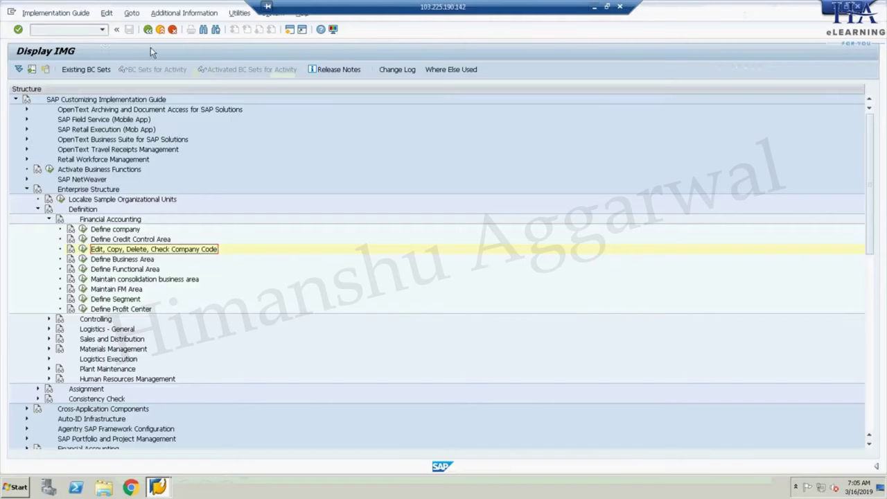
- Return to SAP Easy Access and run OX02 to open the company code table
left_click(87, 32)
type("OX02")
key("Return")
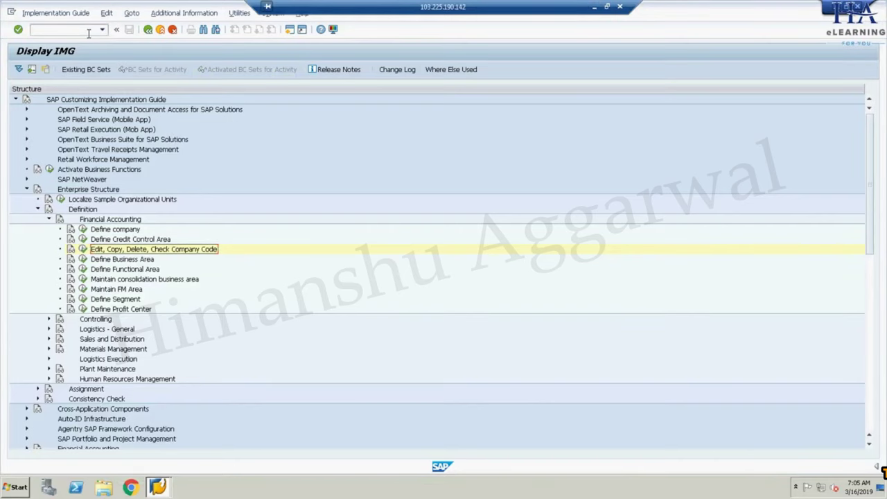
left_click(146, 30)
left_click(146, 29)
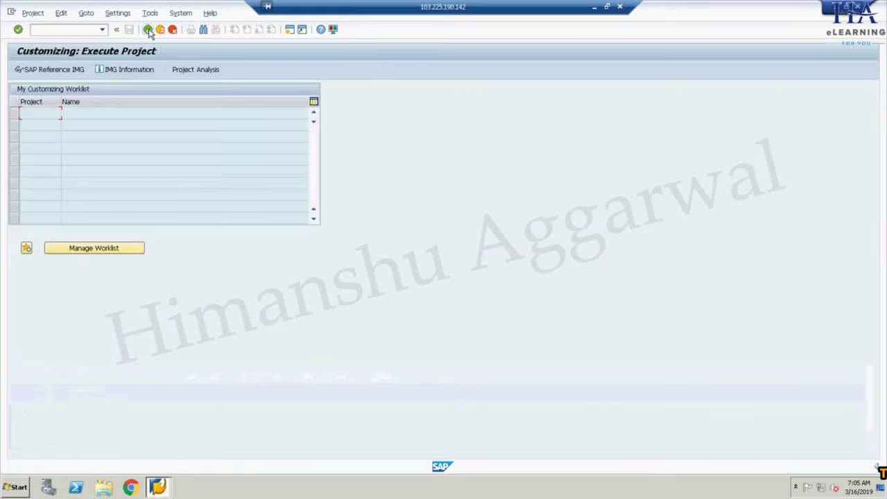
left_click(92, 29)
type("OX02")
key("Return")
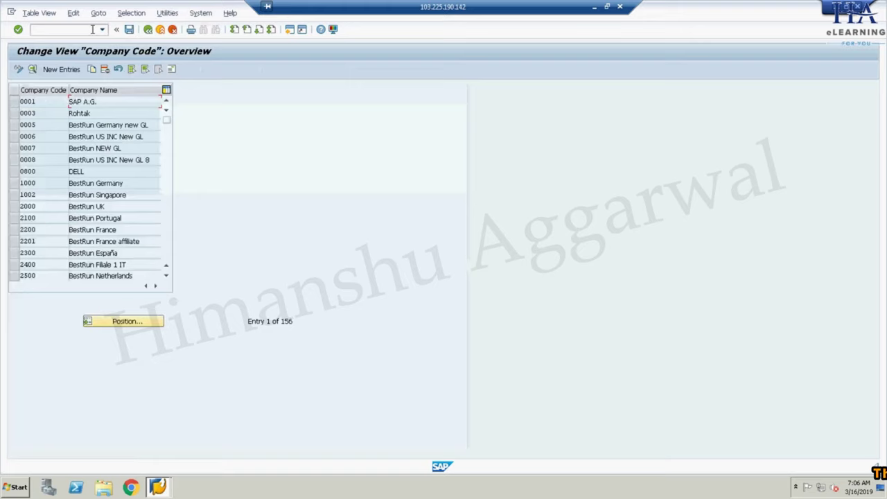
- Start a new company code entry BRPL, then minimize SAP to view the slides
left_click(61, 68)
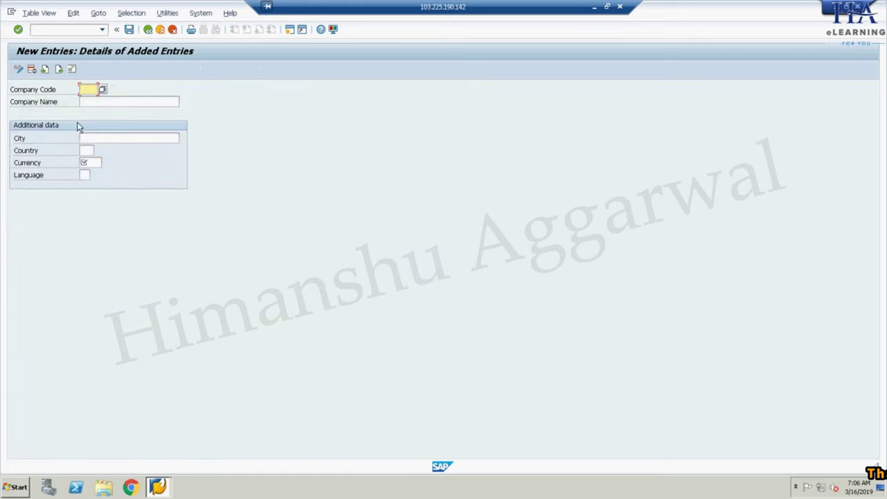
type("BRPL")
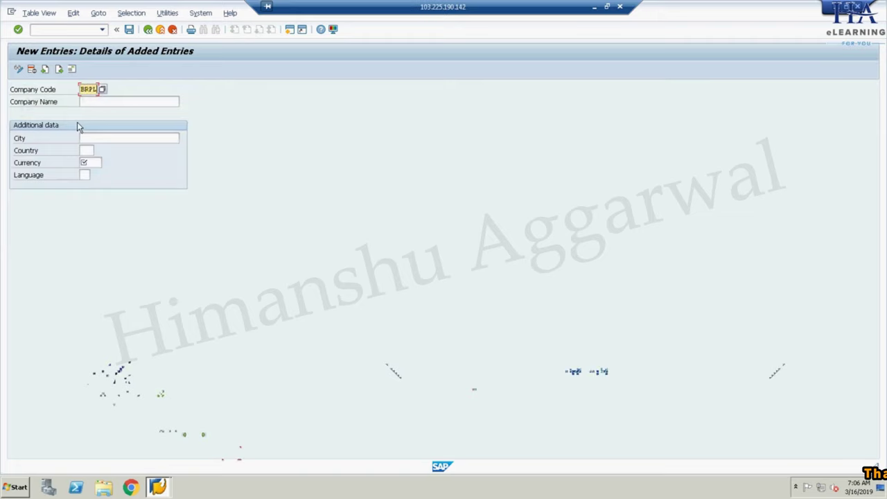
left_click(104, 102)
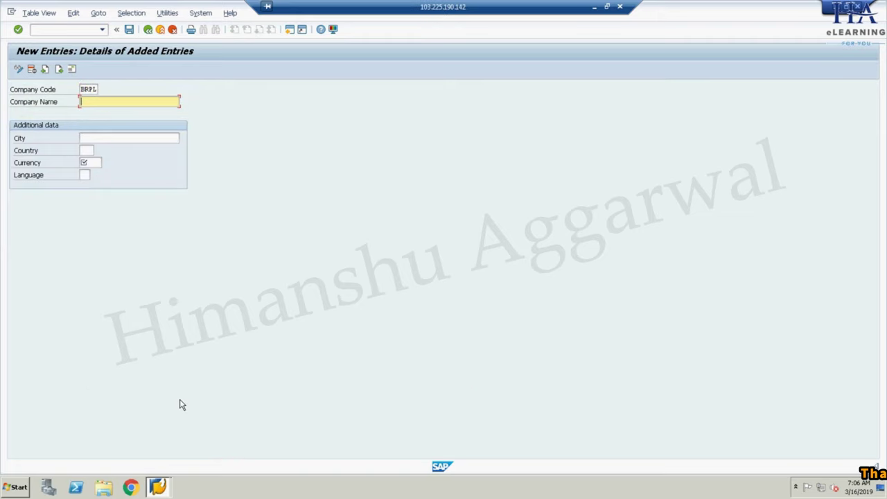
key("alt+Tab")
key("alt+Tab")
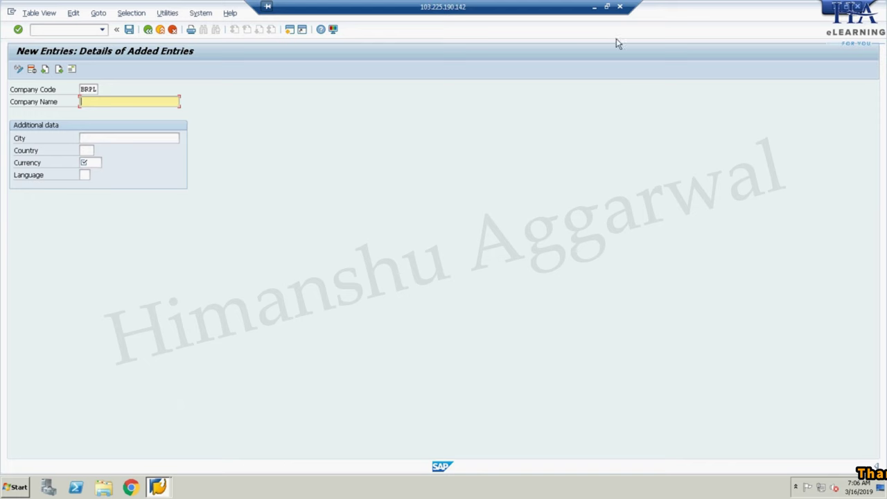
left_click(594, 9)
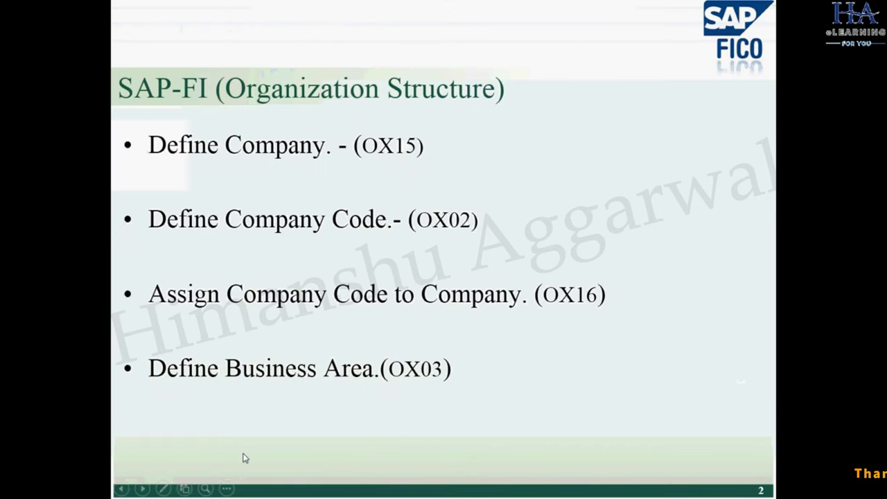
- Check the BRPL and BYPL company code entries in the SAP NOTES workbook, then return to SAP
key("Escape")
left_click(255, 488)
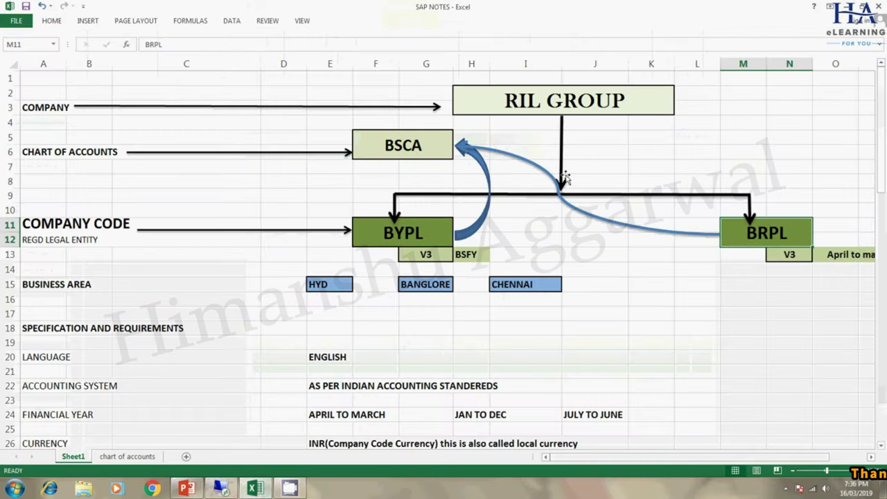
left_click(440, 230)
left_click(789, 235)
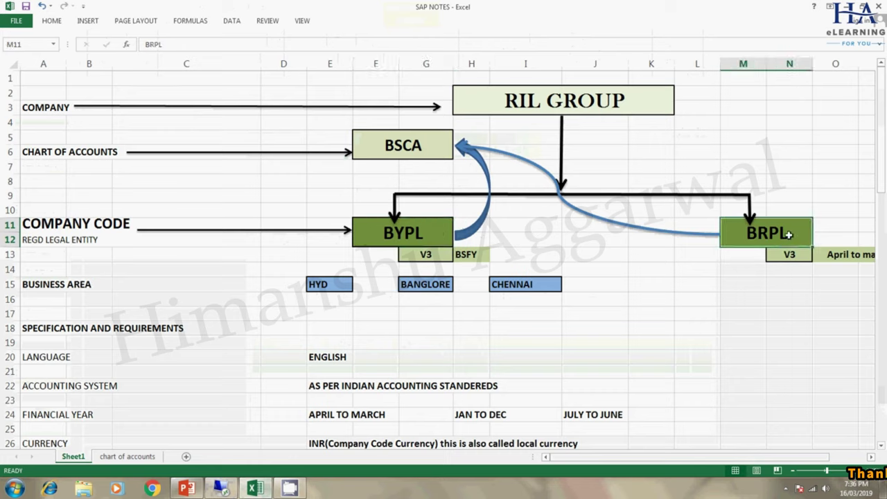
left_click(429, 225)
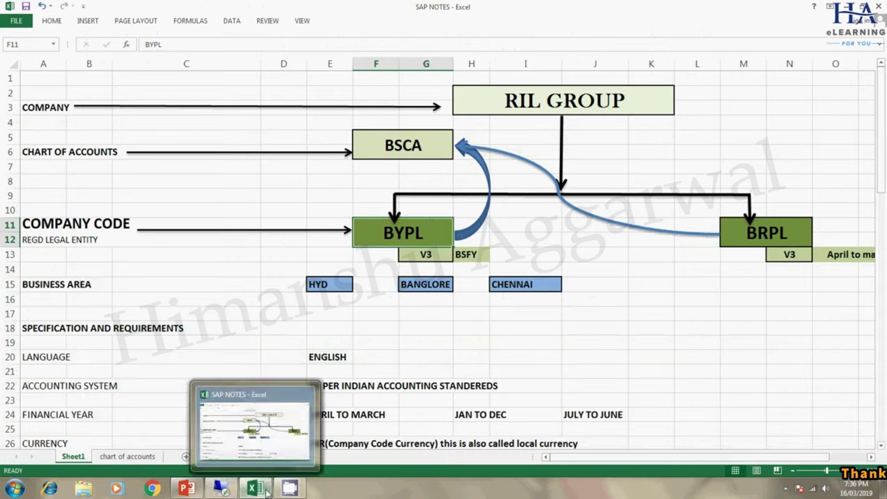
left_click(220, 489)
- Enter name BSES RAJDHANI POWER LTD., city DELHI, country IN, currency INR for BRPL and save
left_click(123, 102)
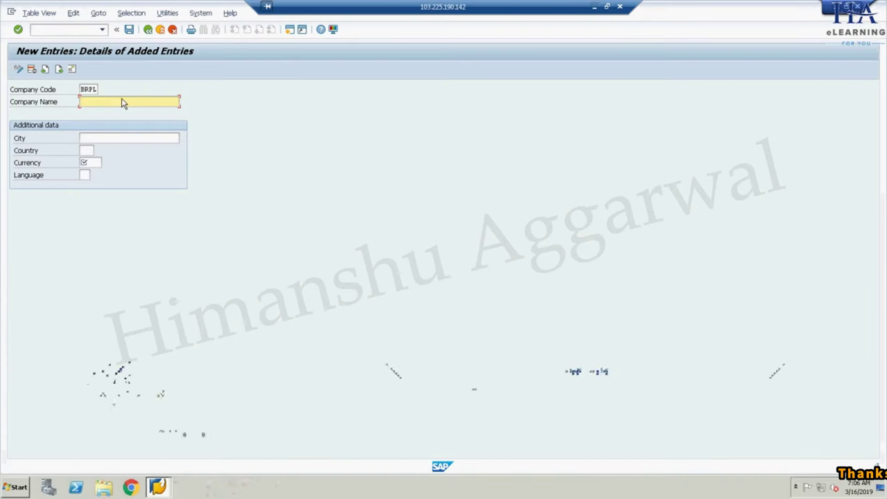
type("BSE")
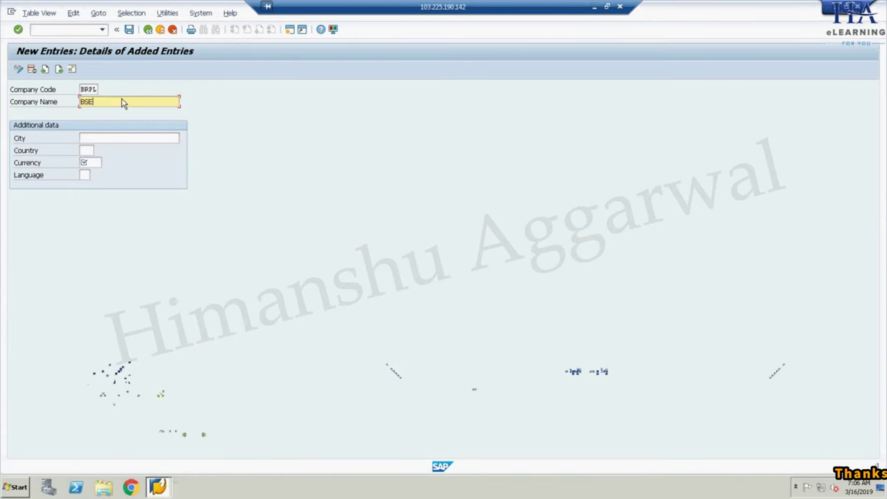
type("S RAJ")
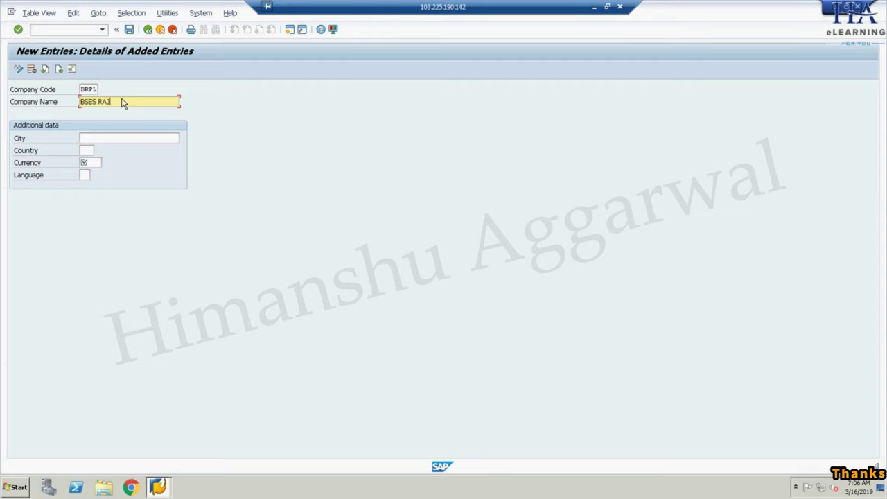
type("DHANI POWER ")
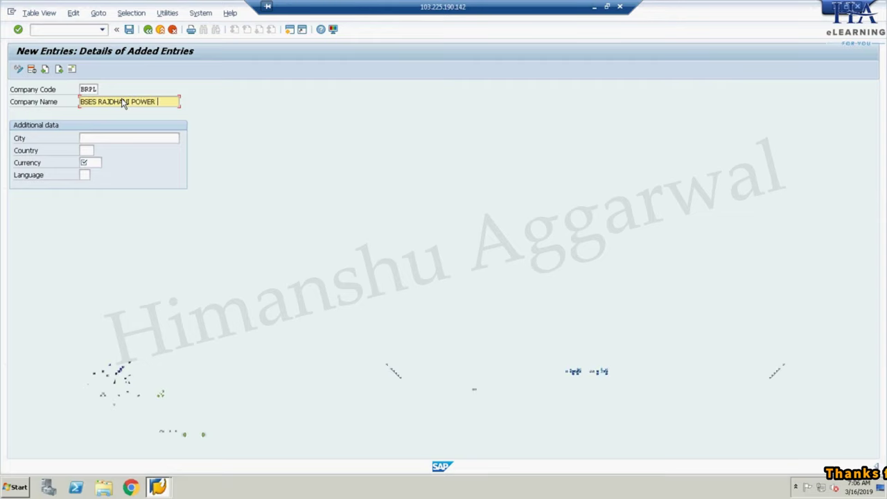
type("LTD.")
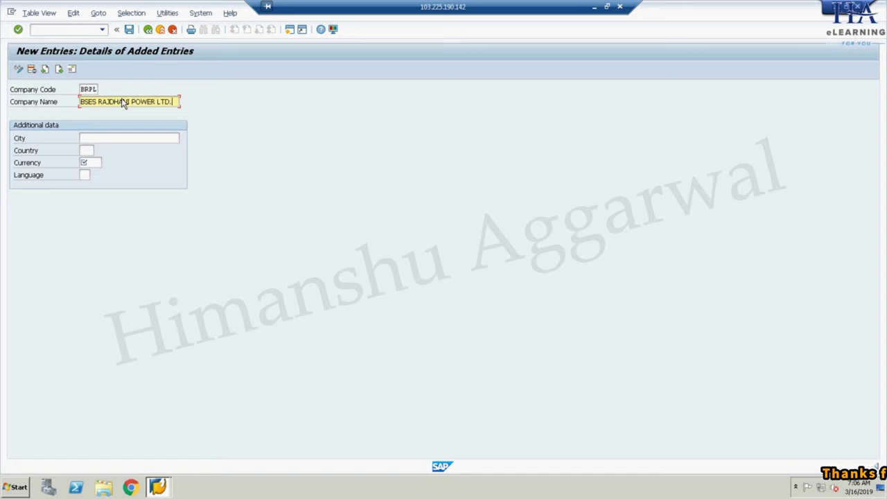
left_click_drag(178, 102, 80, 101)
key("ctrl+c")
left_click(88, 120)
left_click(97, 139)
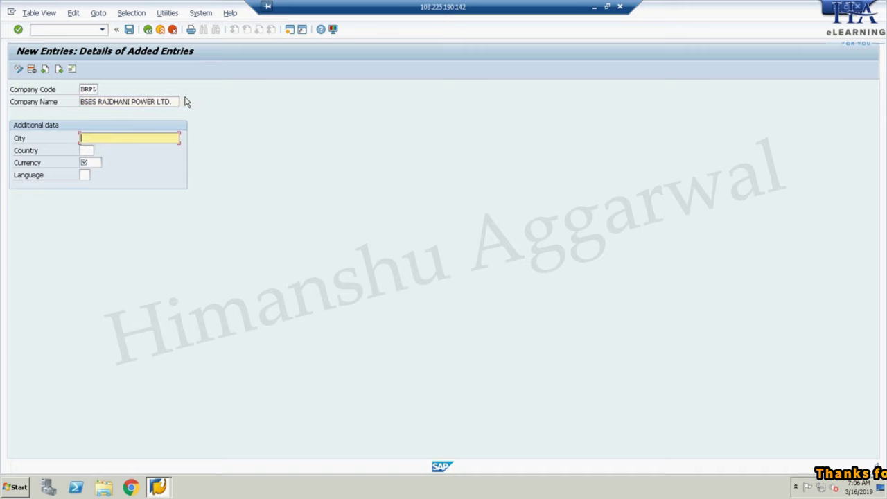
type("DELHI")
left_click(88, 150)
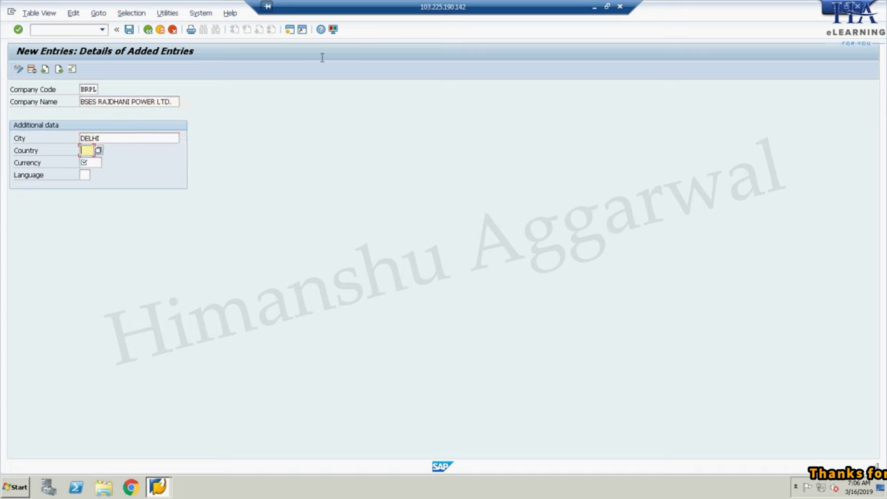
left_click(89, 163)
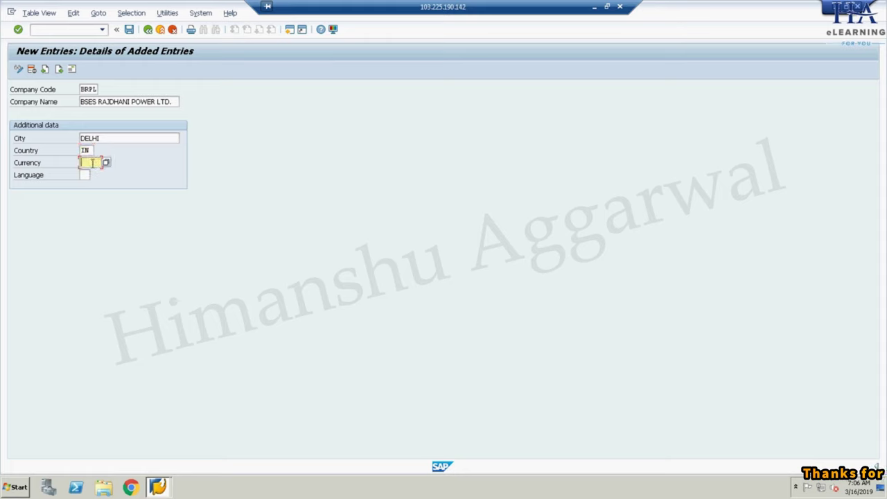
key("Return")
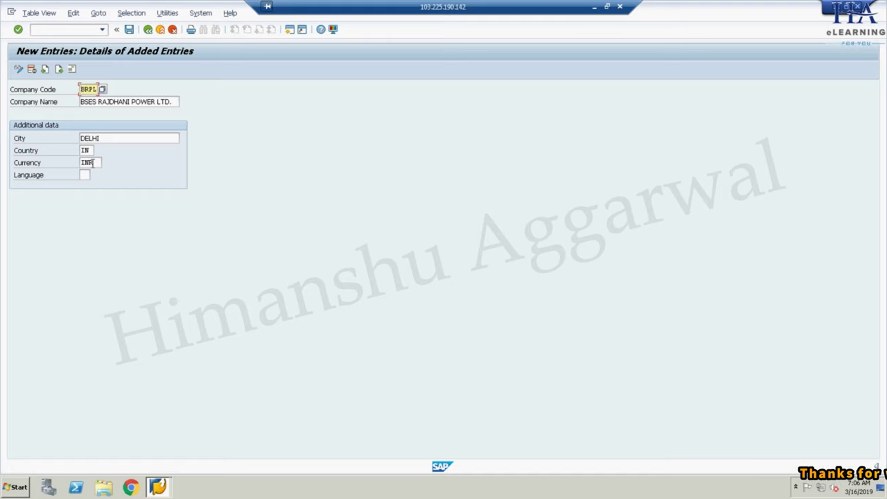
left_click(129, 30)
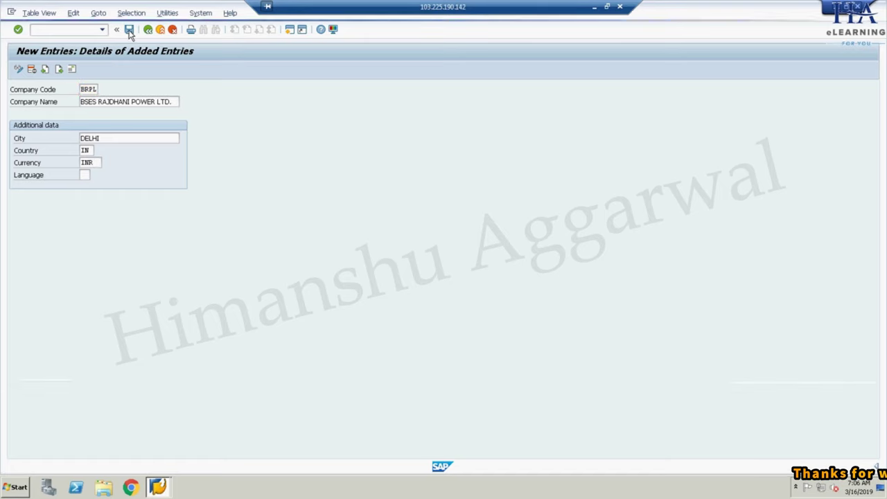
- Set the address title to Company, paste in the company name and fill search term BSES
left_click_drag(243, 88, 329, 57)
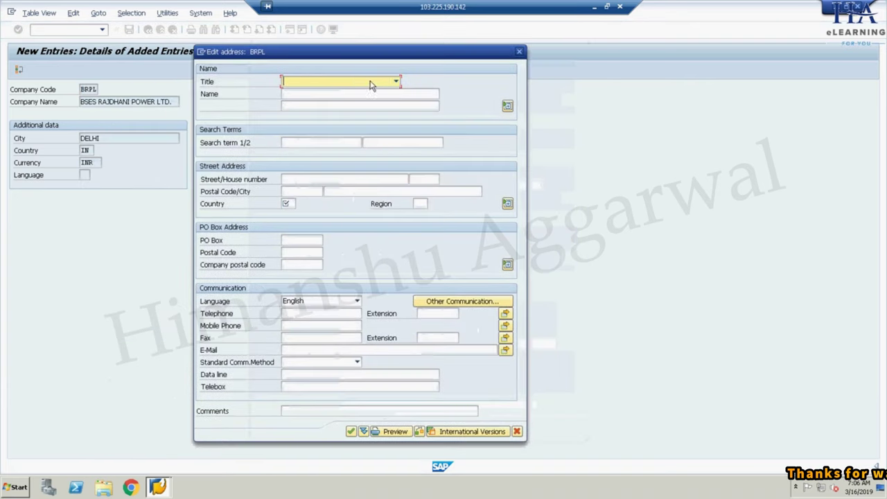
left_click(336, 83)
left_click(318, 92)
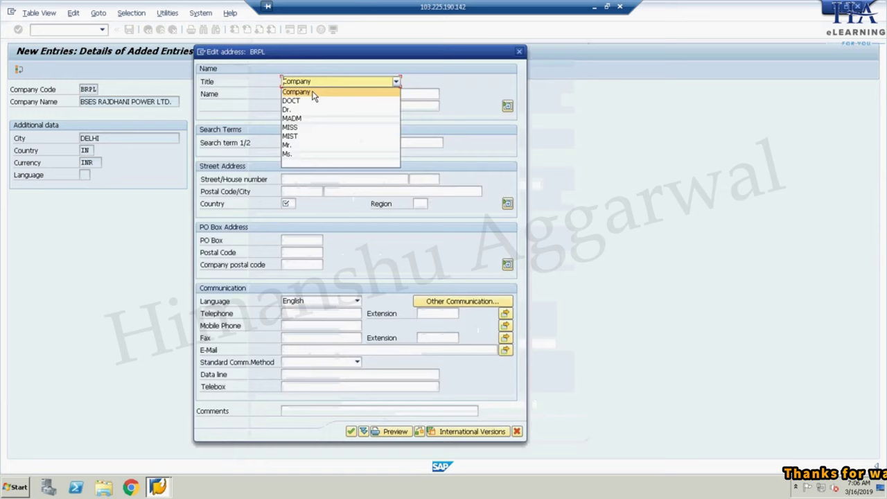
left_click(291, 94)
key("ctrl+v")
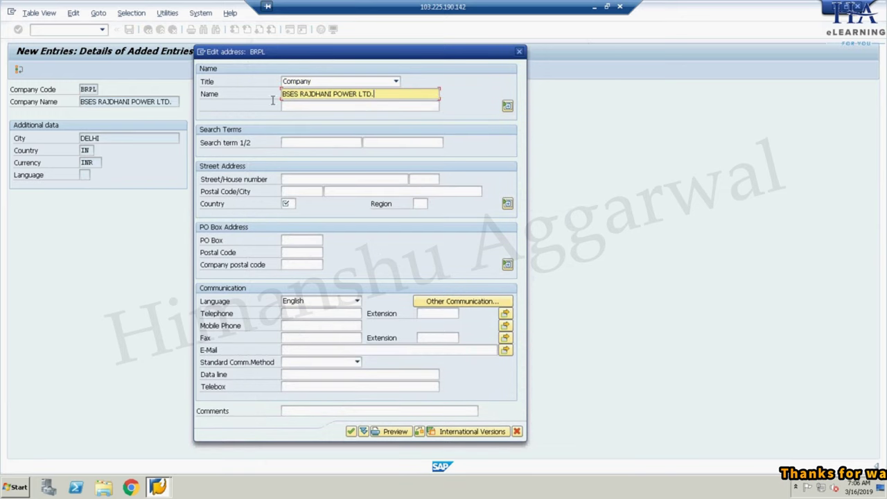
left_click(305, 142)
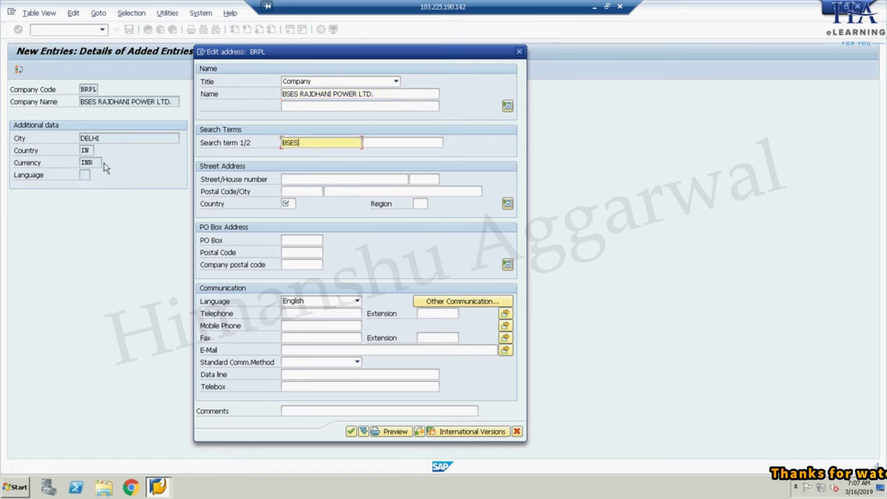
- Set address country IN and region 30 (Delhi), then confirm the address
left_click(289, 203)
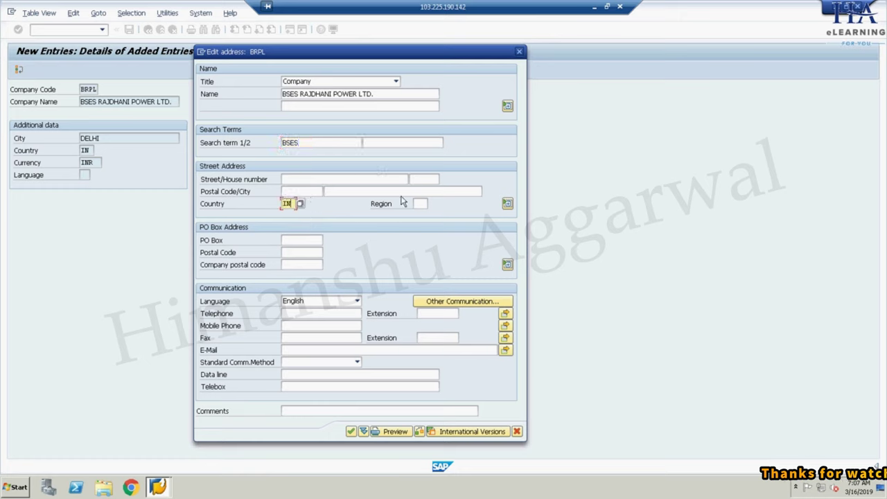
left_click(422, 204)
left_click(432, 205)
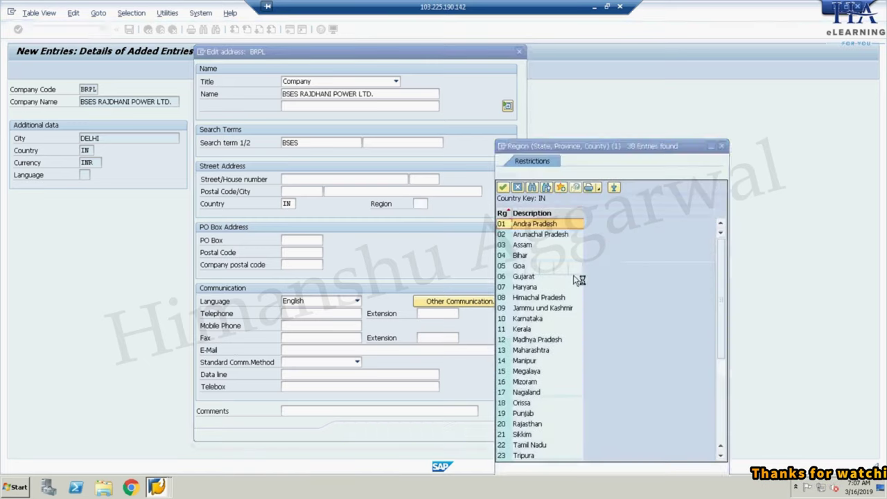
left_click_drag(624, 147, 552, 104)
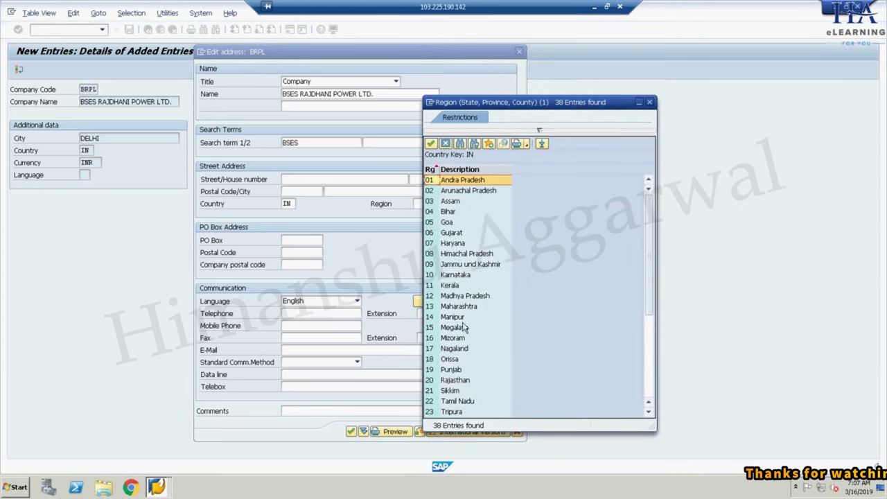
left_click_drag(652, 412, 650, 414)
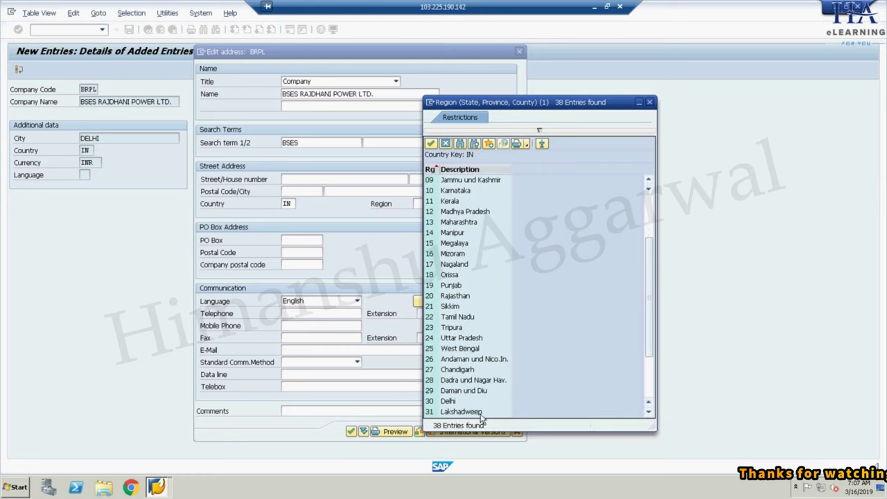
double_click(451, 402)
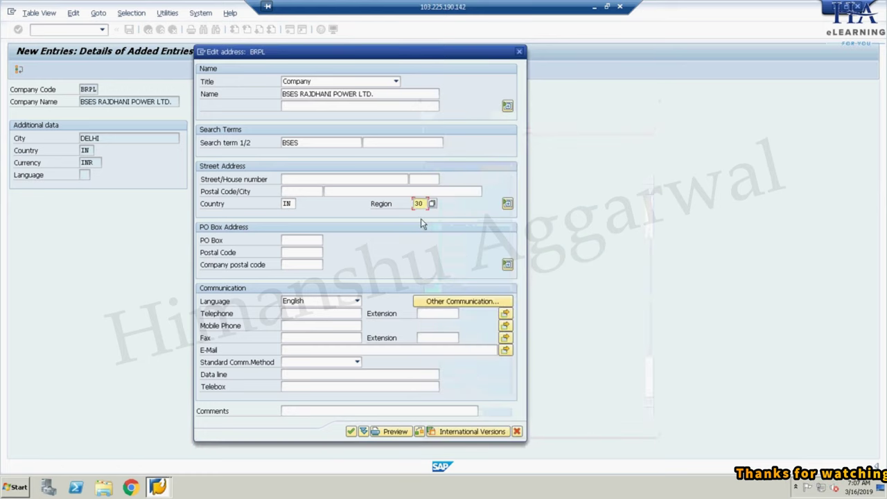
left_click(305, 325)
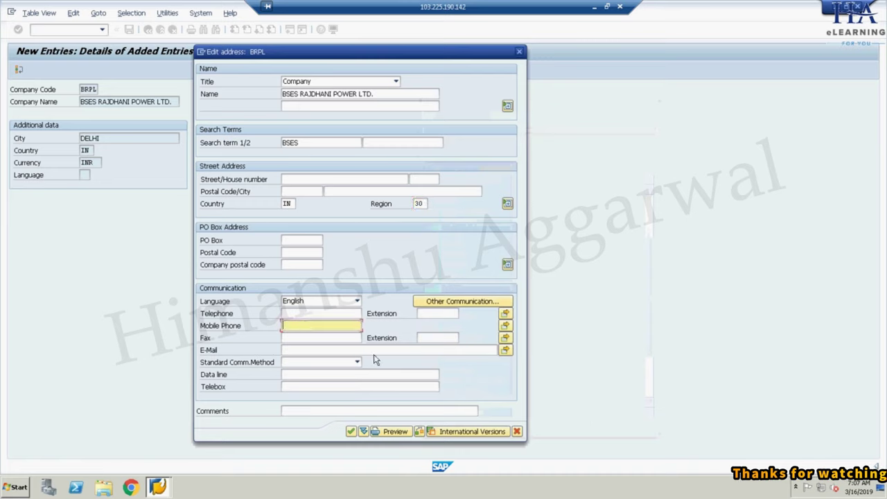
left_click(351, 432)
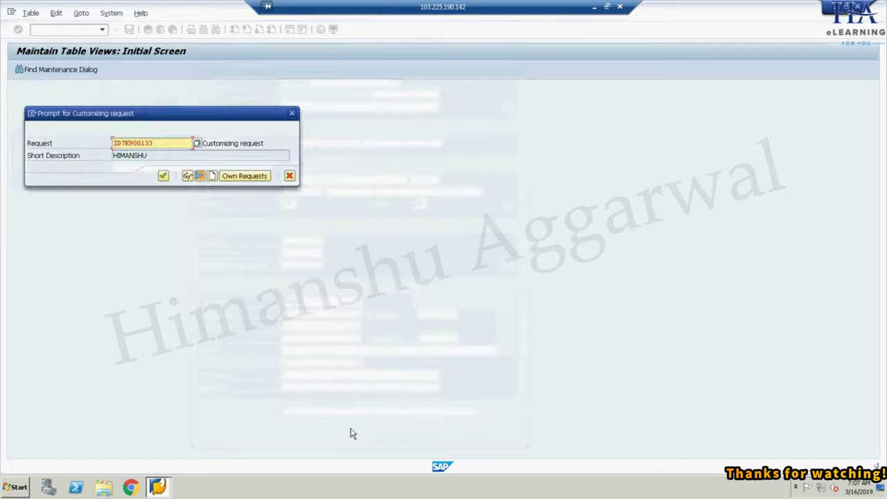
- Accept the customizing request to save BRPL and go back to SAP Easy Access
left_click(163, 176)
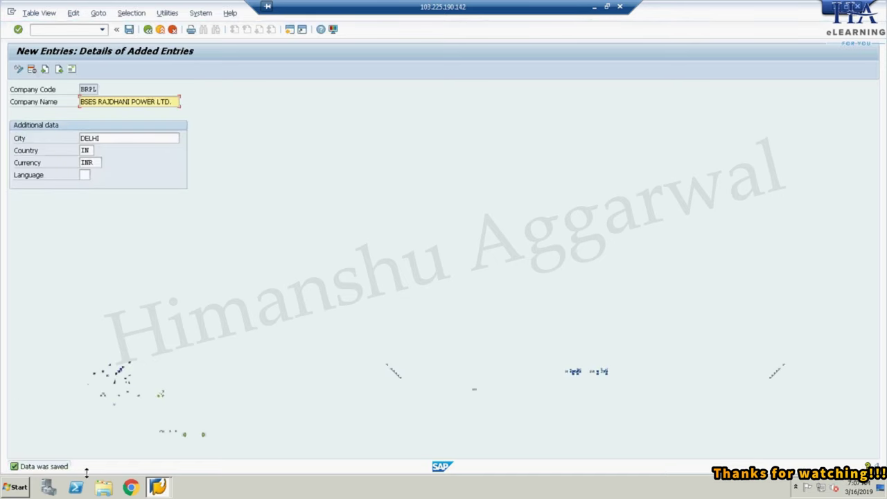
left_click(153, 30)
left_click(153, 30)
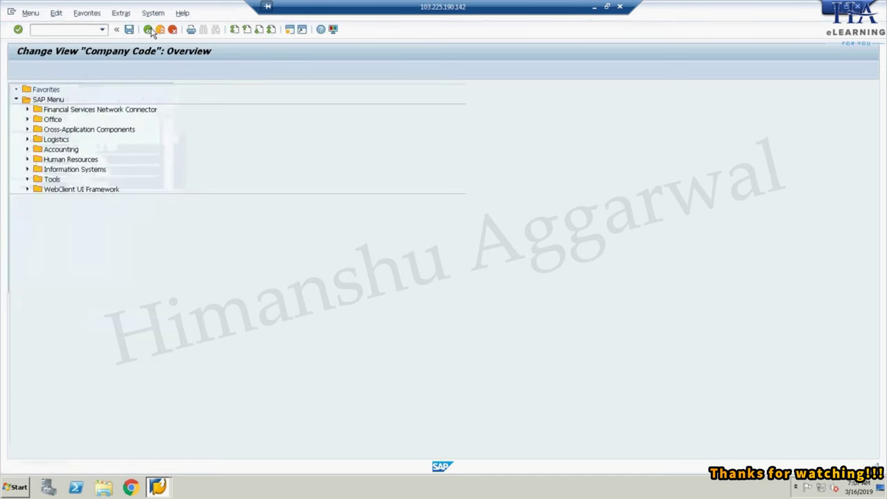
left_click(594, 6)
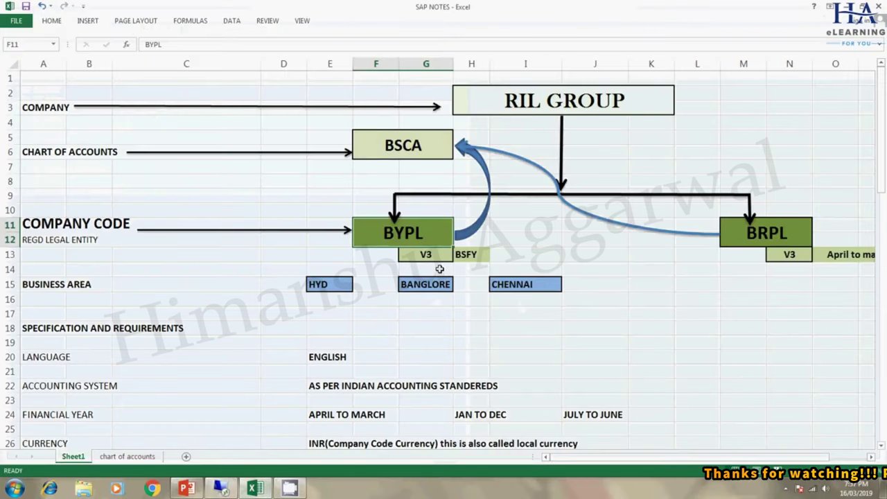
left_click(553, 113)
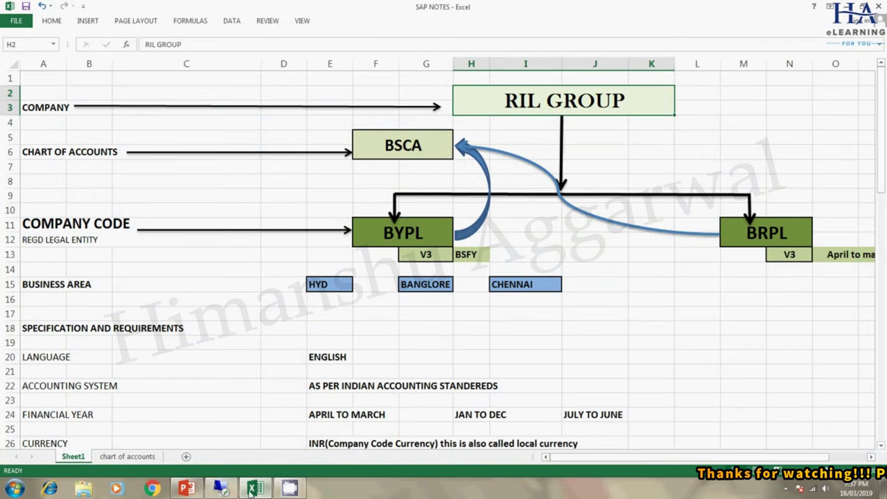
left_click(187, 490)
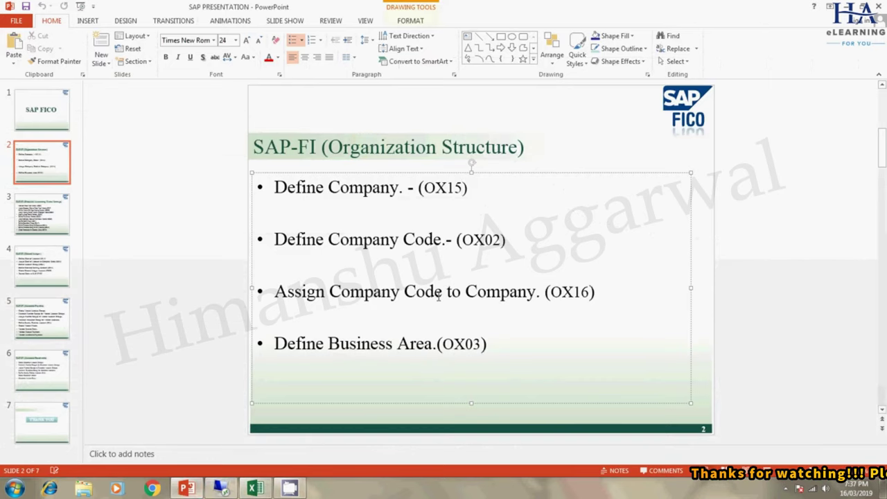
left_click(255, 489)
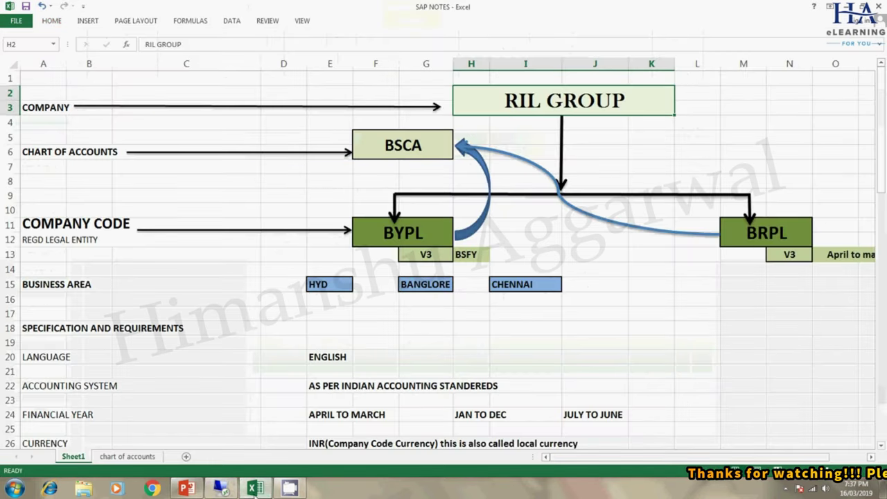
left_click(220, 489)
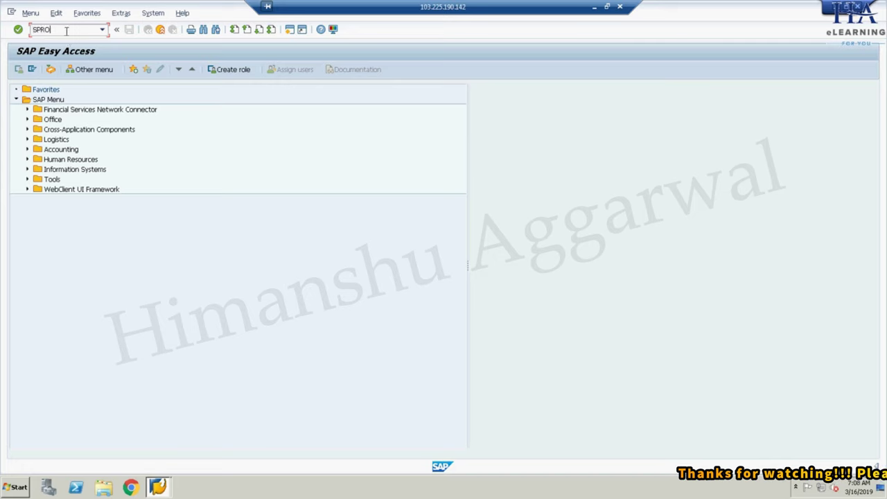
key("Return")
left_click(50, 69)
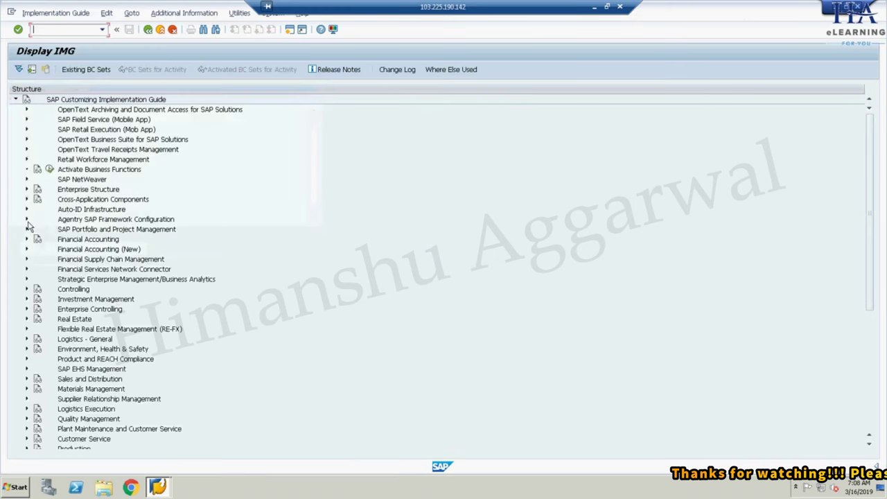
left_click(26, 189)
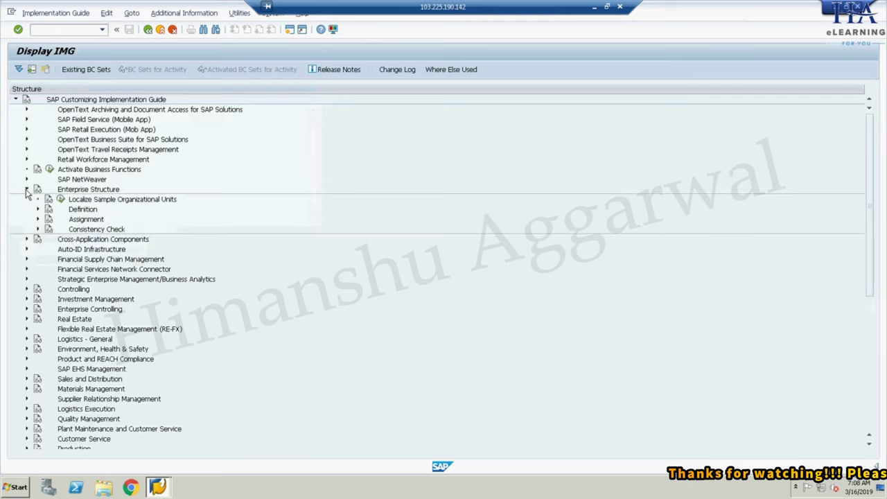
left_click(38, 219)
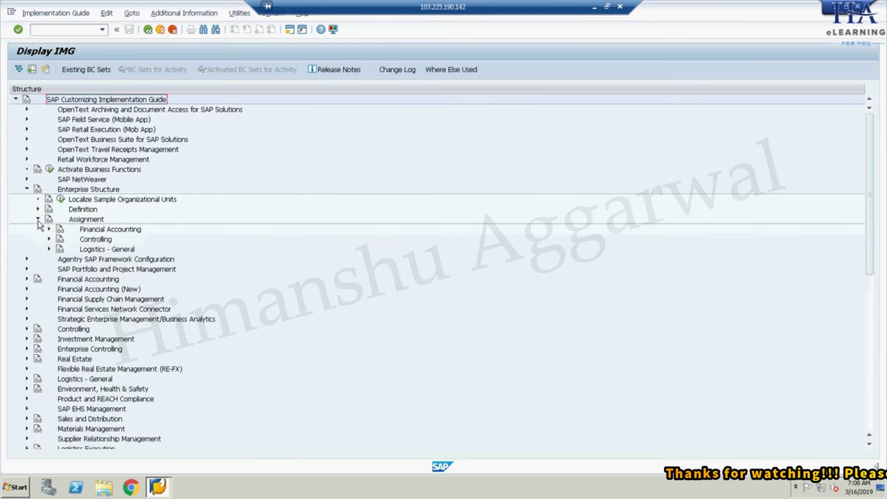
left_click(48, 229)
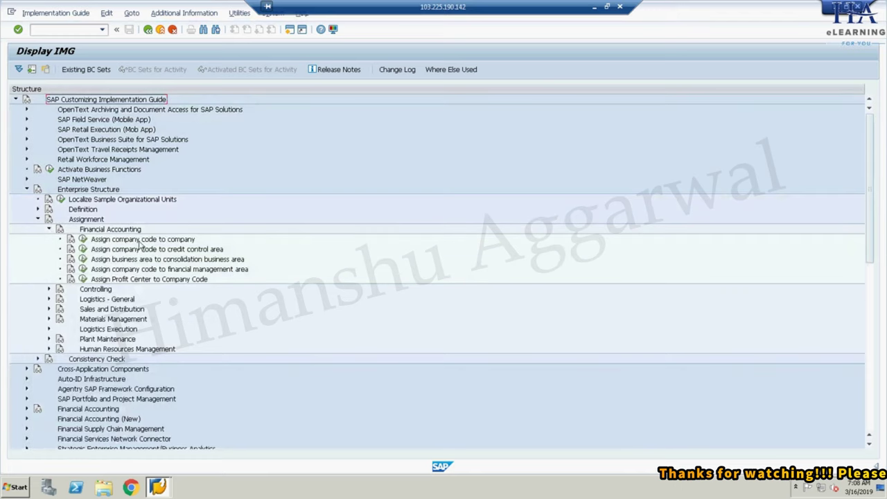
left_click(83, 240)
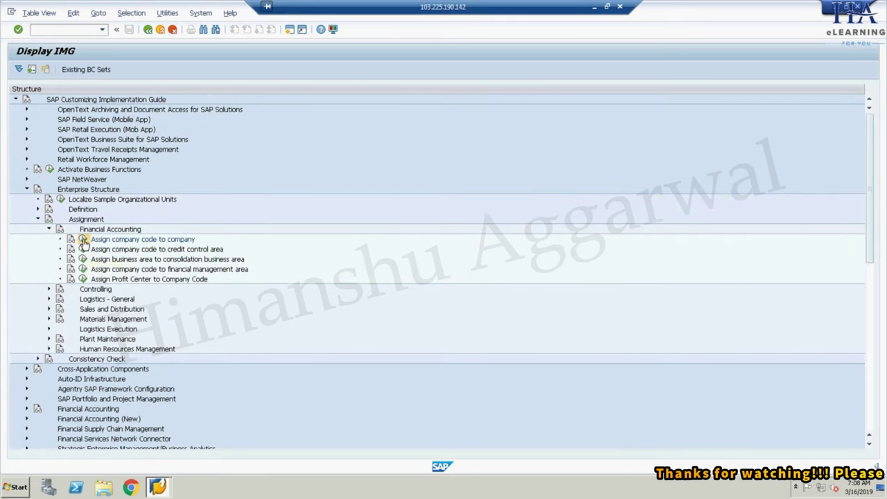
left_click(173, 29)
left_click(173, 29)
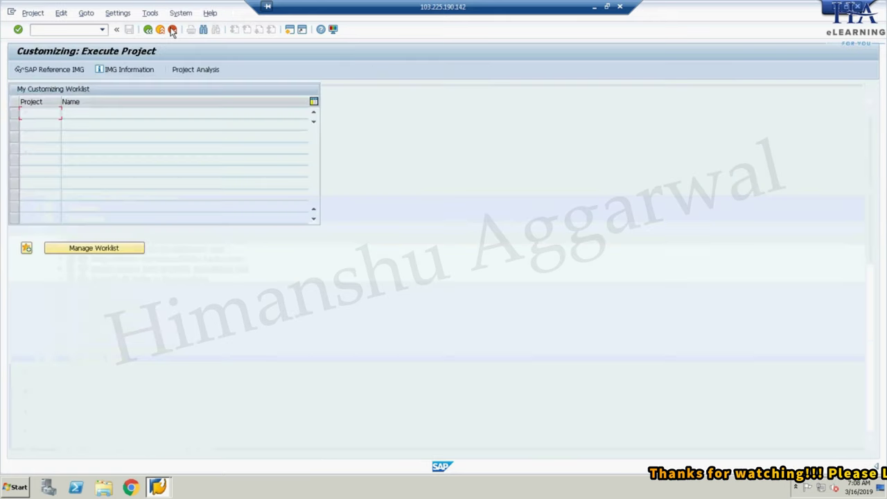
left_click(173, 29)
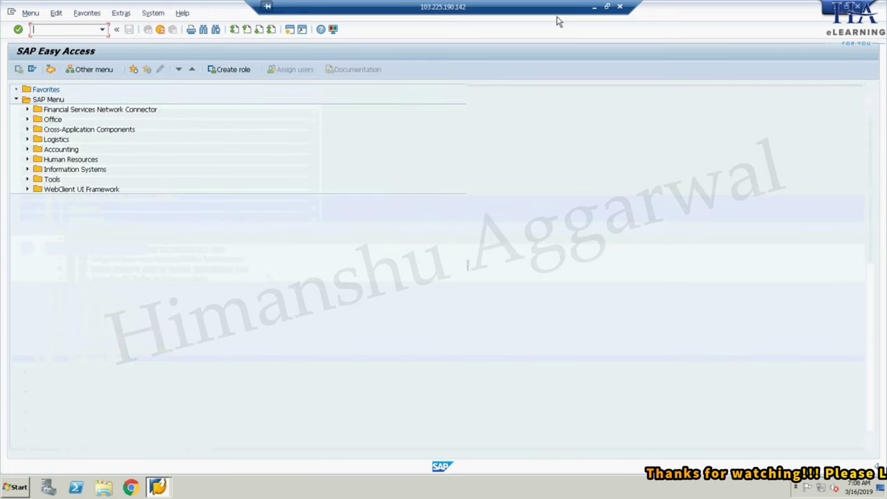
left_click(594, 7)
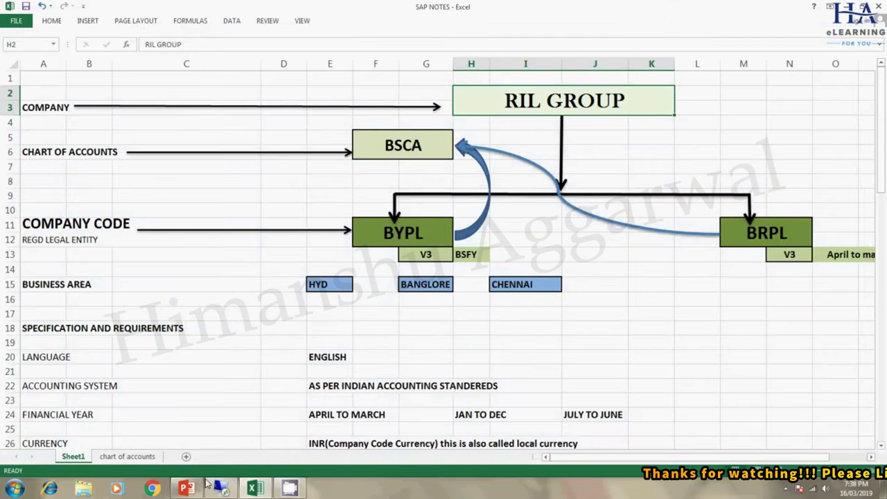
left_click(186, 488)
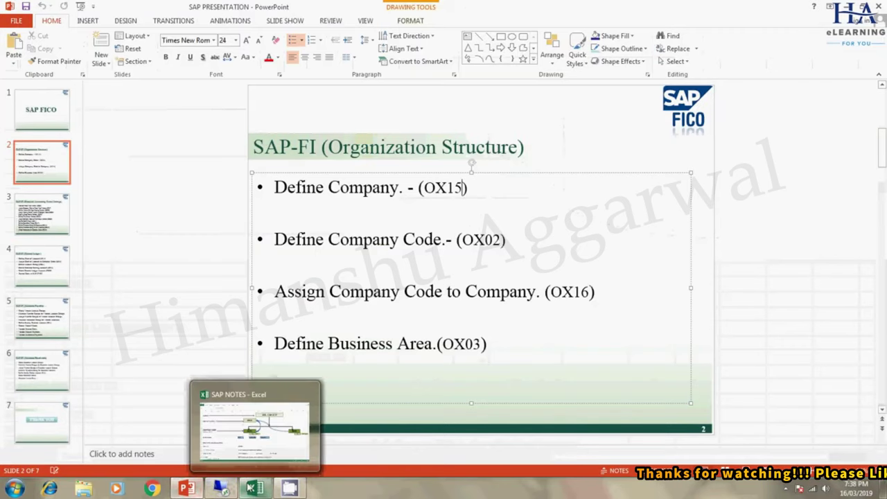
left_click(223, 488)
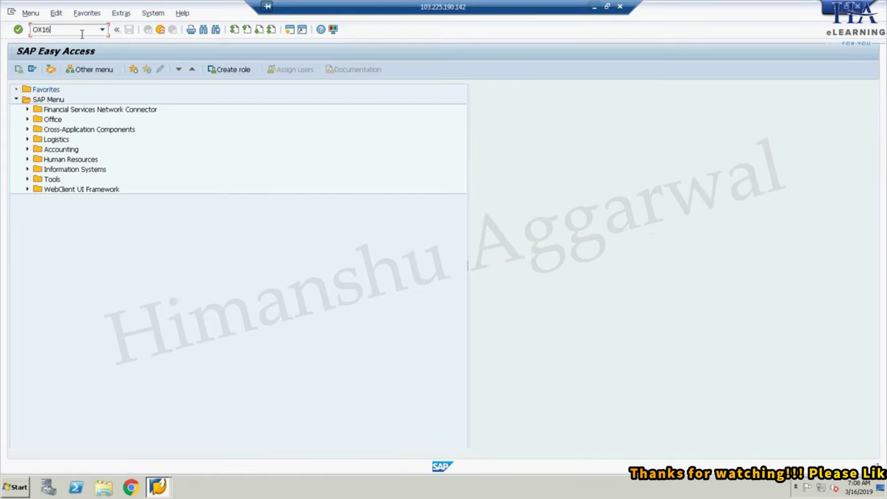
- Run OX16 and position the company code assignment table at BRPL
left_click(81, 31)
type("OX16")
key("Return")
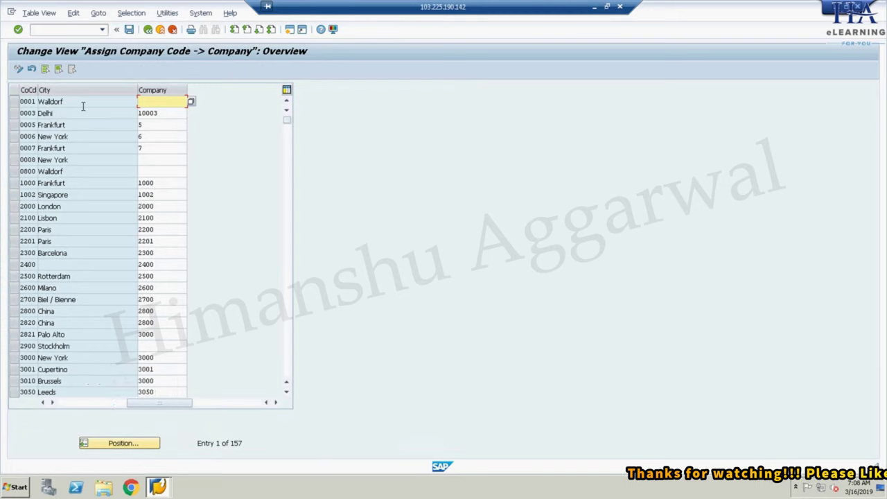
left_click(121, 445)
type("BSES")
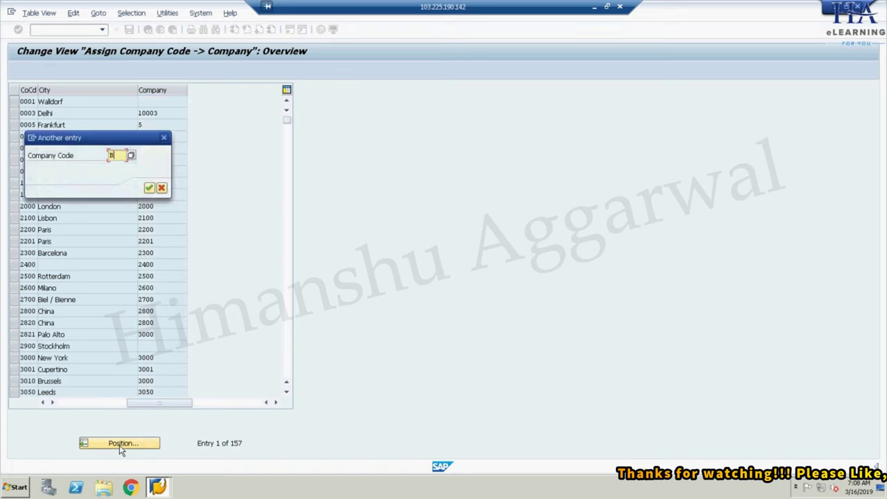
key("Return")
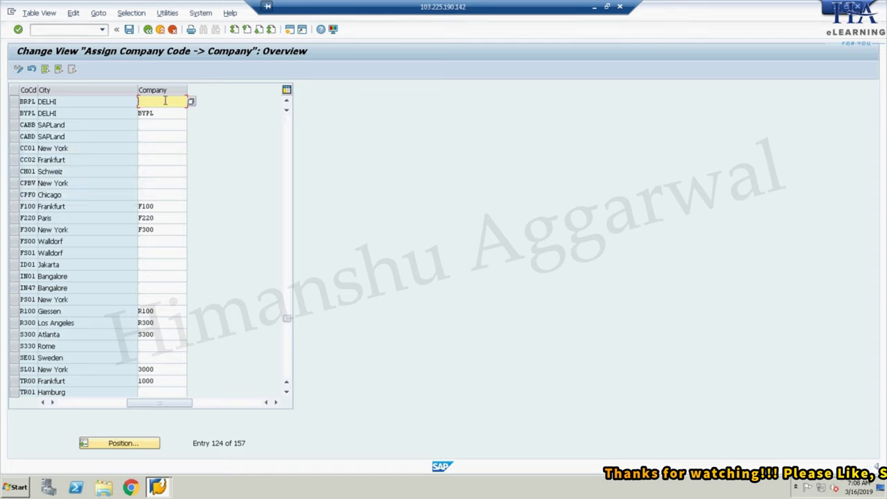
- Assign BRPL to company RILG, save under the customizing request, and return to Easy Access
left_click(14, 101)
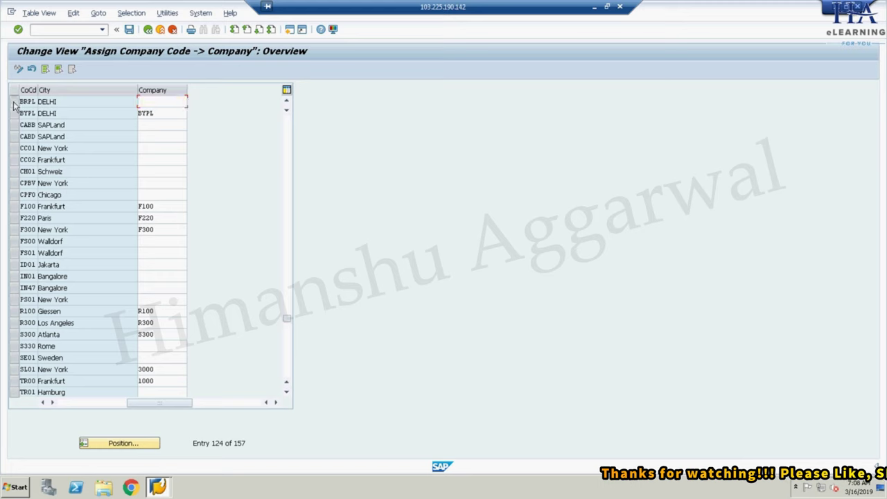
left_click(14, 102)
left_click(164, 102)
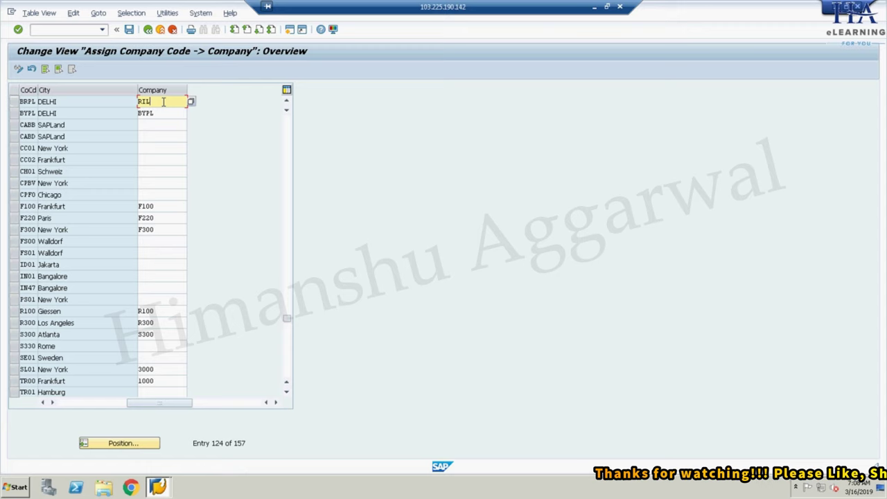
key("Return")
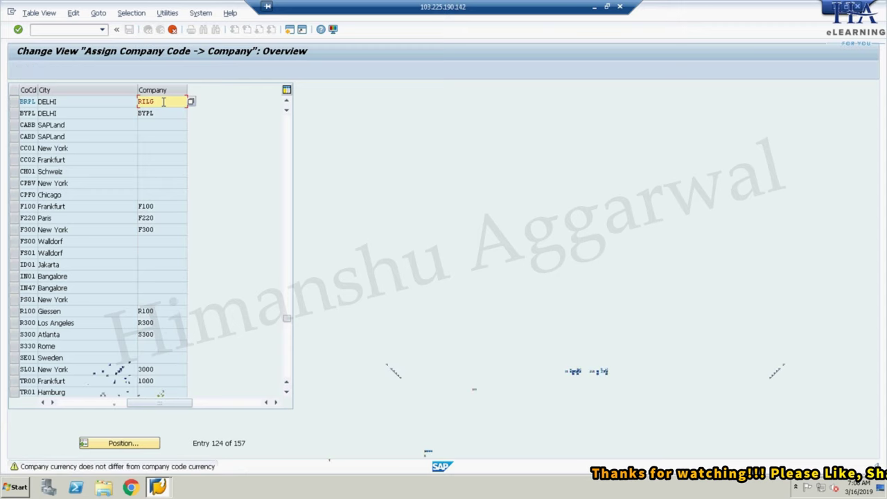
key("Return")
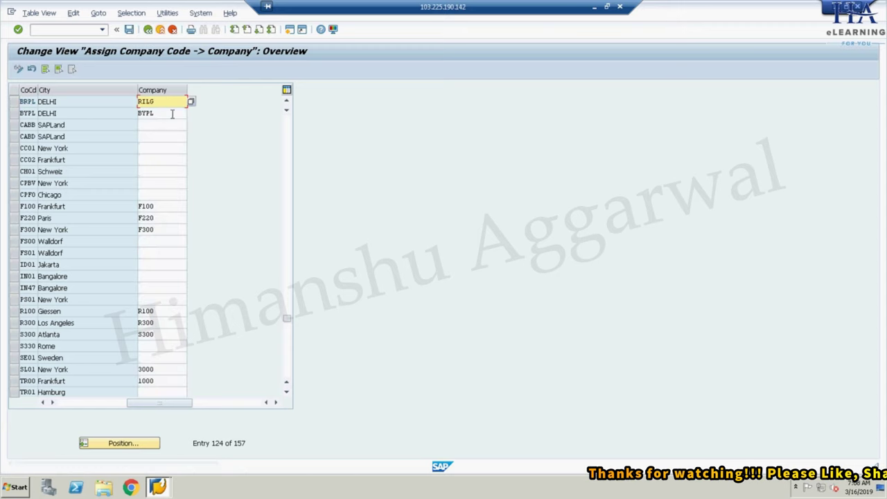
left_click(129, 29)
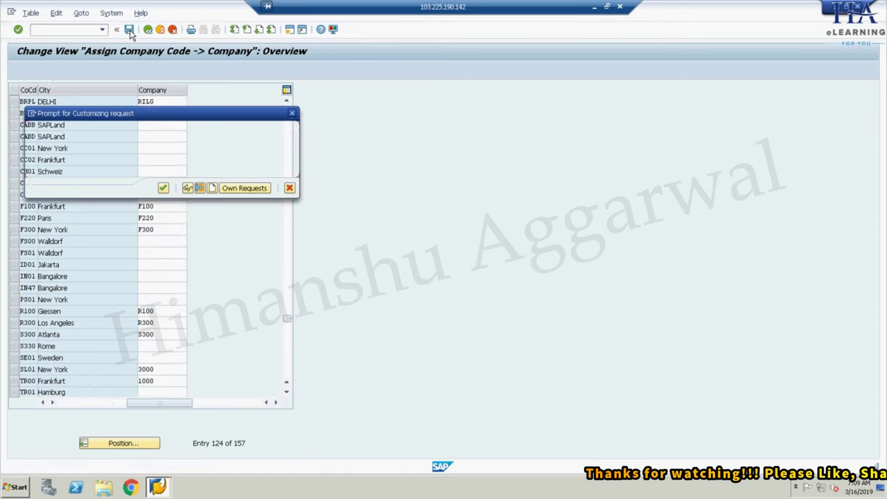
left_click(163, 189)
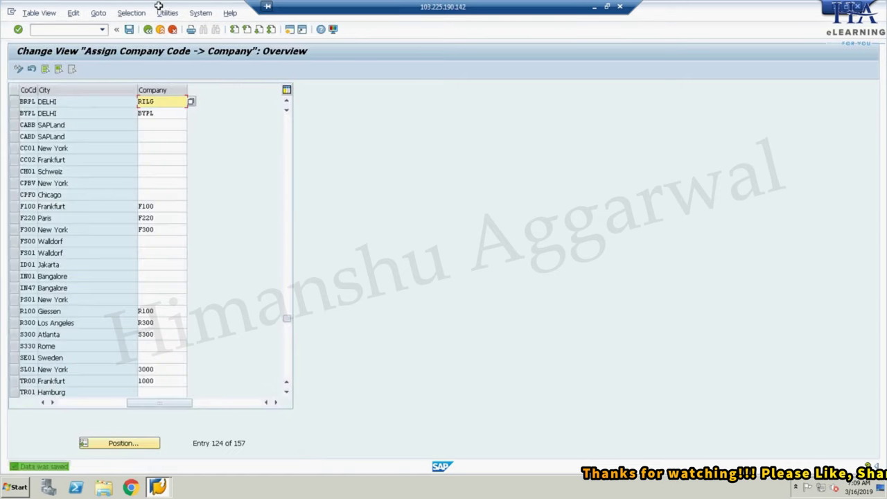
left_click(148, 31)
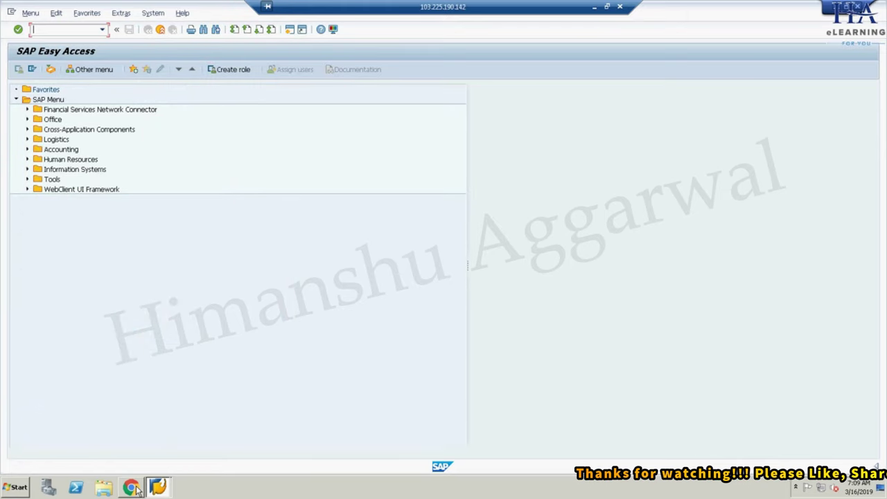
left_click(594, 8)
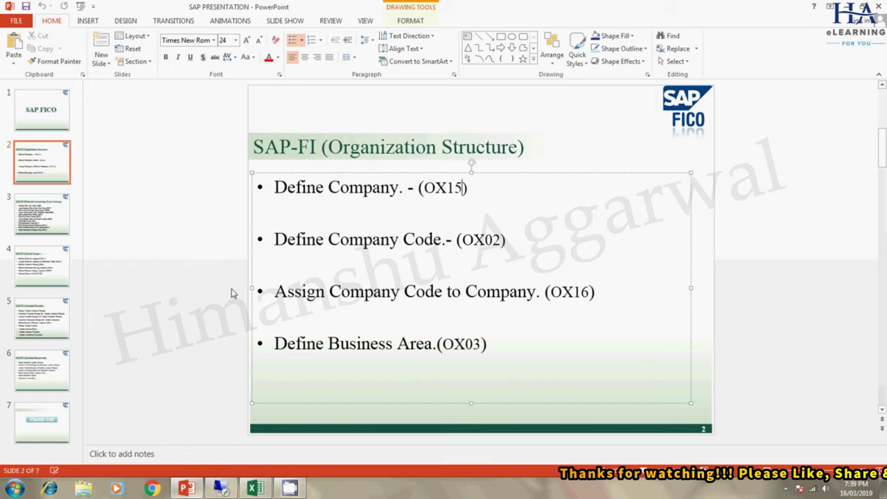
left_click(220, 489)
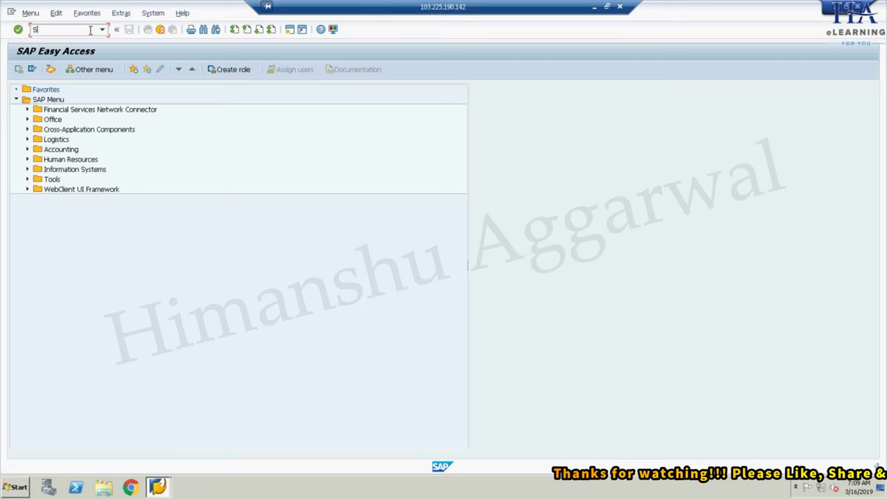
- Run SPRO and open New Entries under Enterprise Structure > Definition > Financial Accounting > Define Business Area
left_click(90, 29)
type("SPRO")
key("Return")
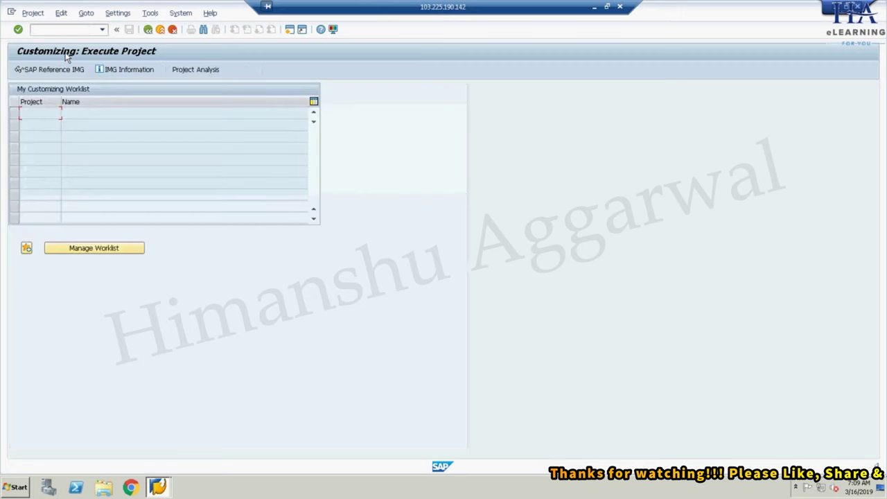
left_click(56, 71)
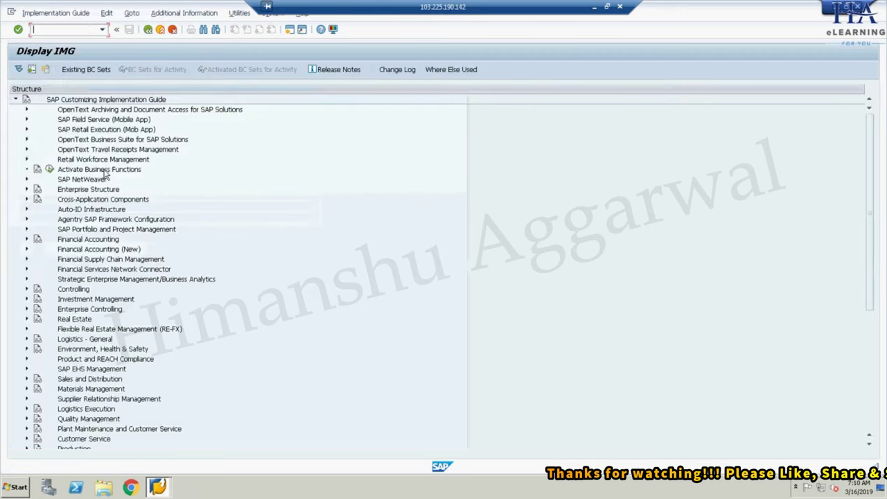
left_click(27, 189)
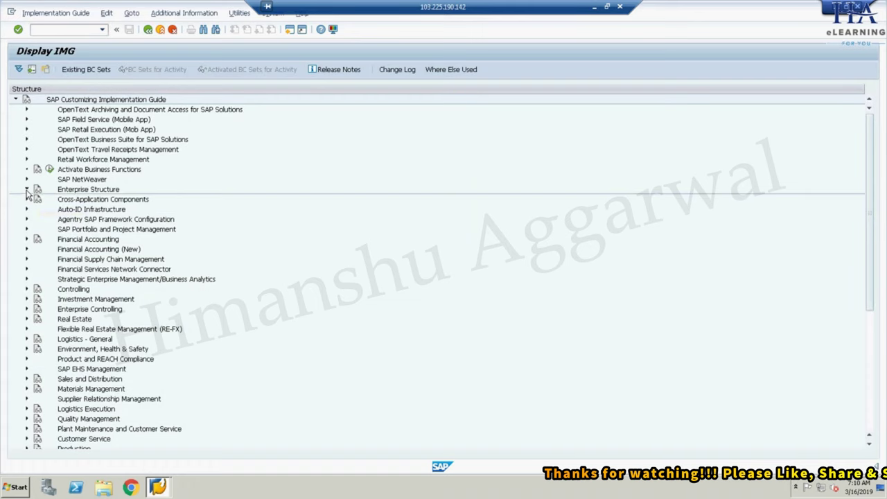
left_click(38, 209)
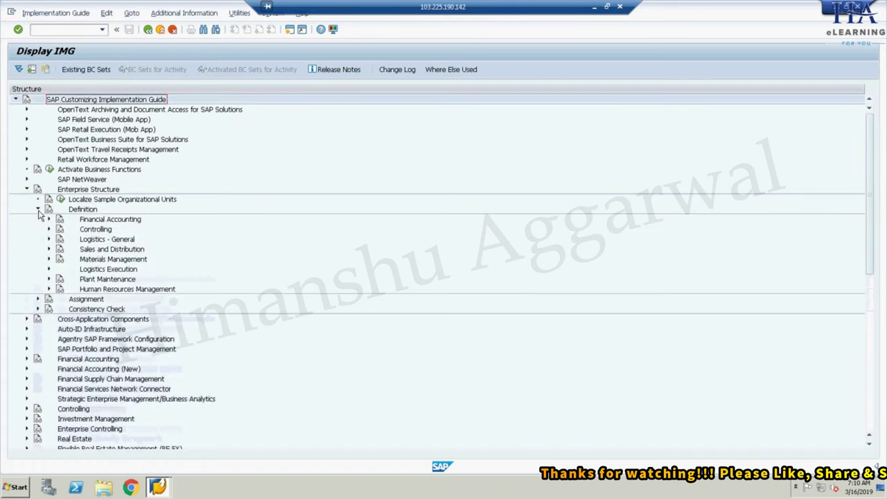
left_click(49, 219)
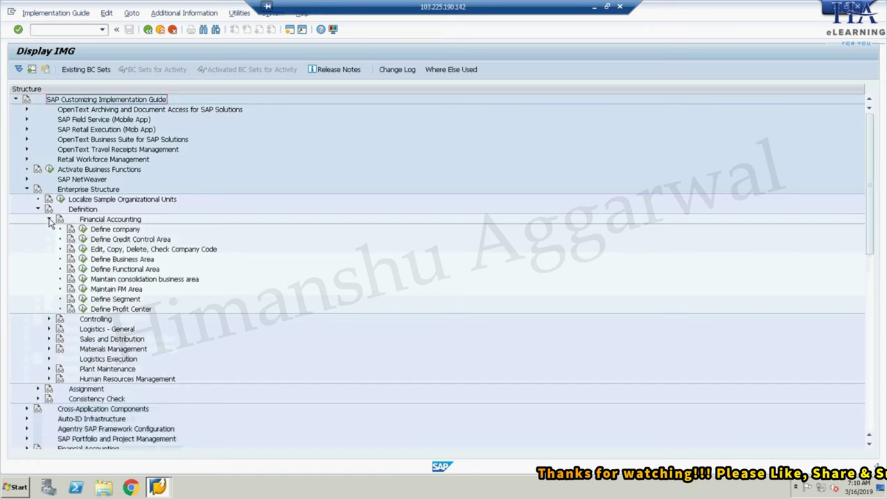
double_click(94, 259)
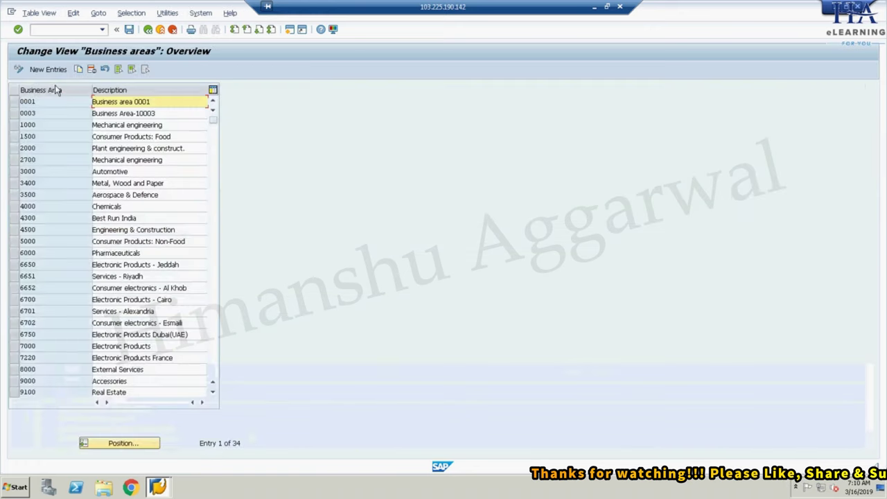
left_click(51, 70)
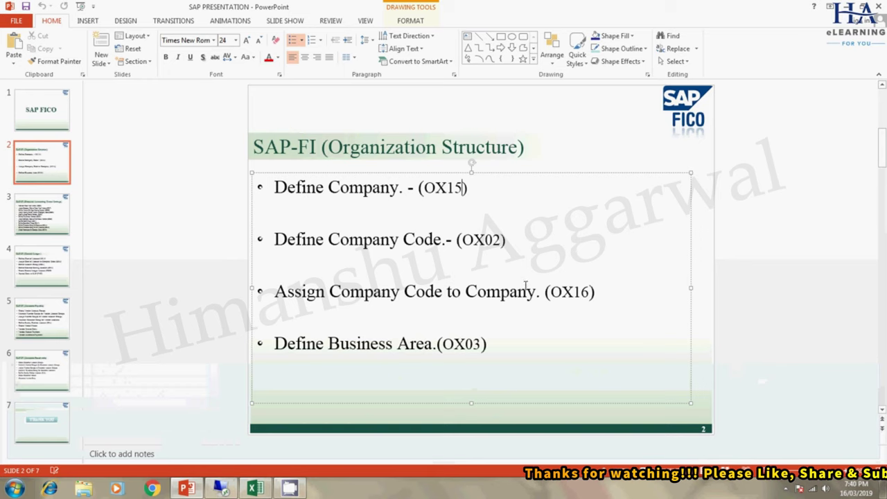
left_click(222, 488)
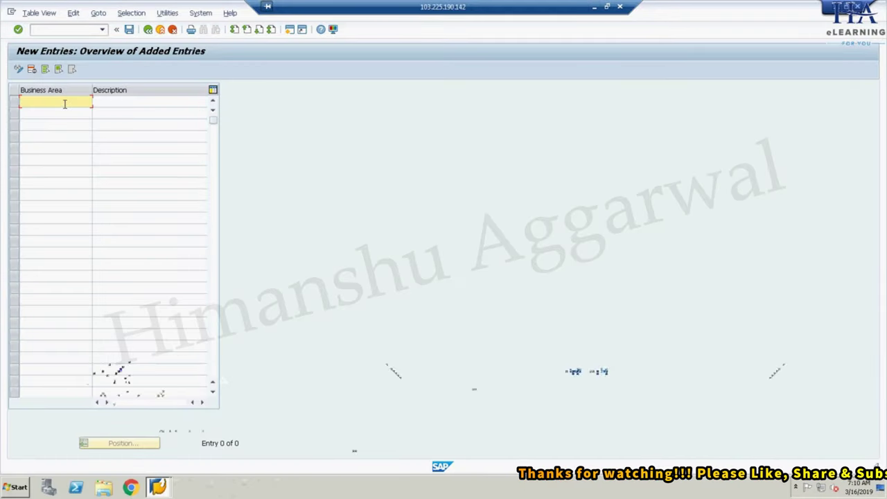
- Check the SAP NOTES workbook, then enter business area HYD described as 'Business Area for HYD'
left_click(600, 8)
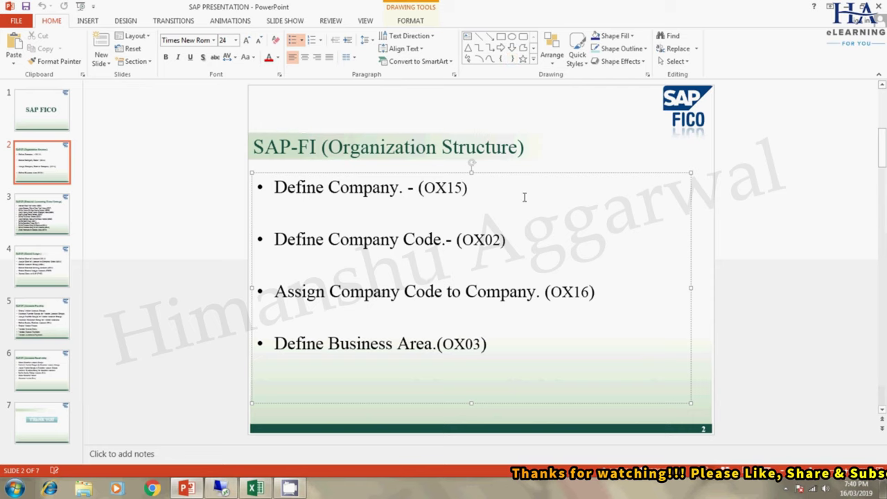
left_click(255, 489)
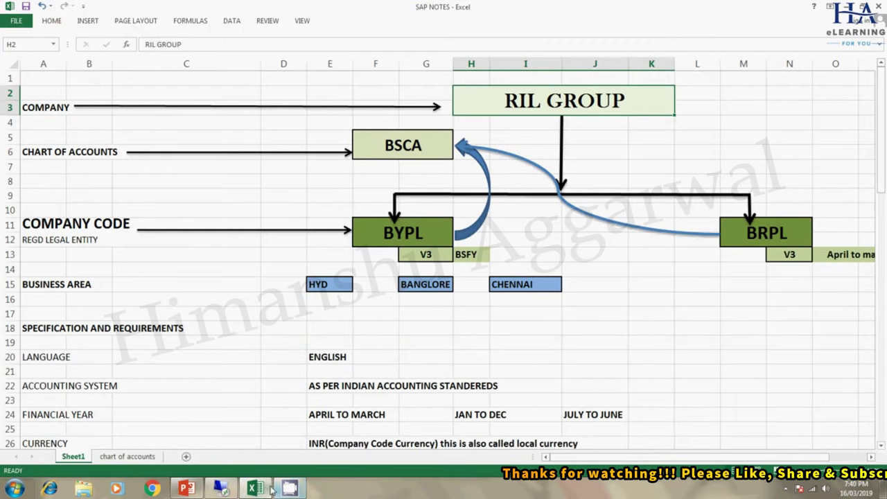
left_click(221, 489)
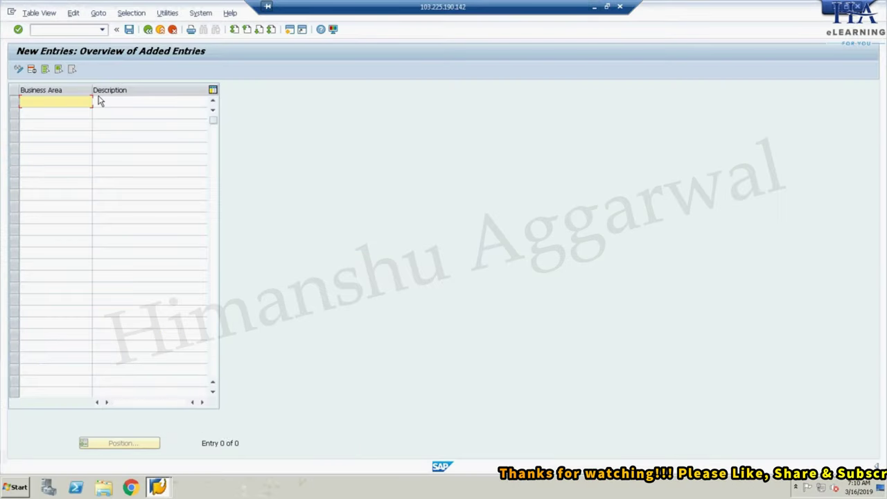
type("HY")
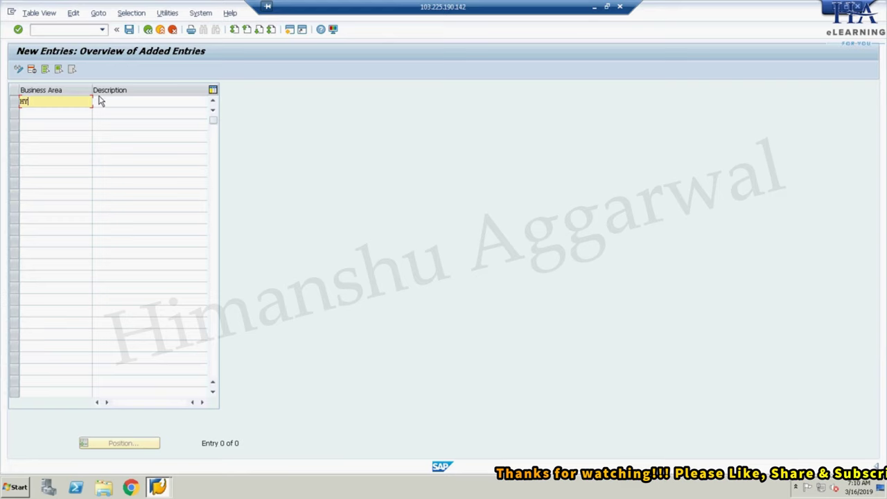
type("D")
key("Tab")
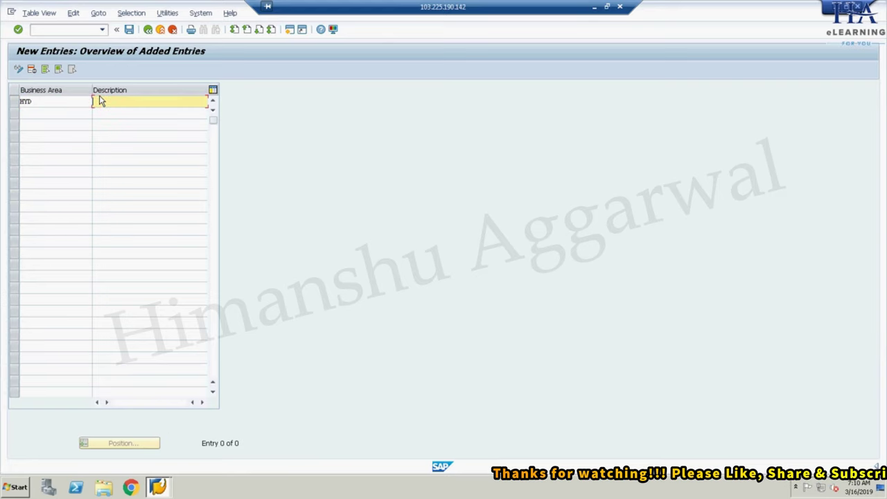
type("H")
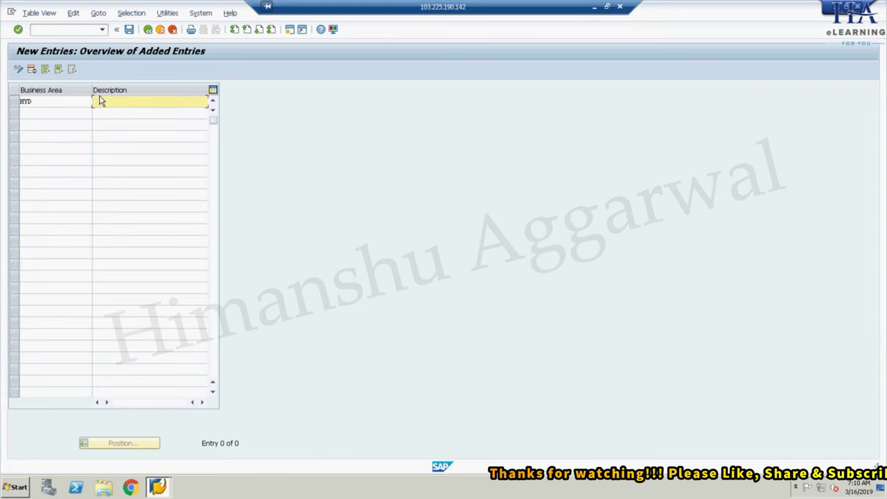
type("H")
type("us")
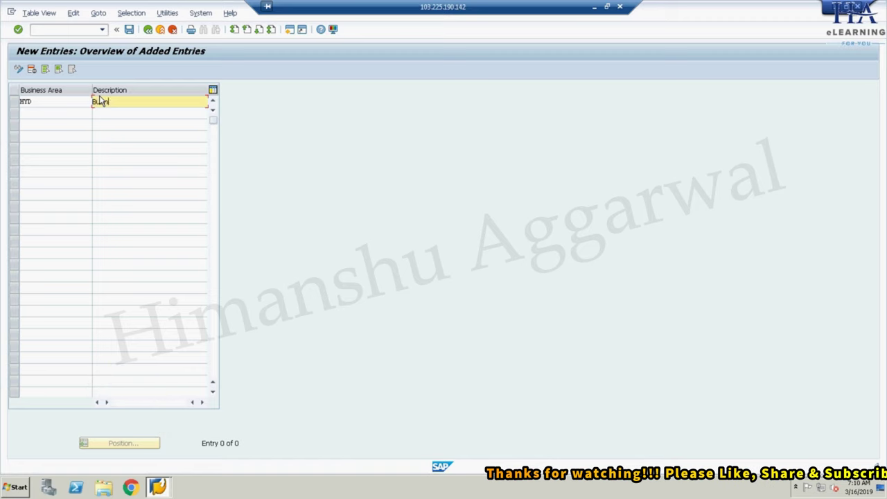
type("iness Are")
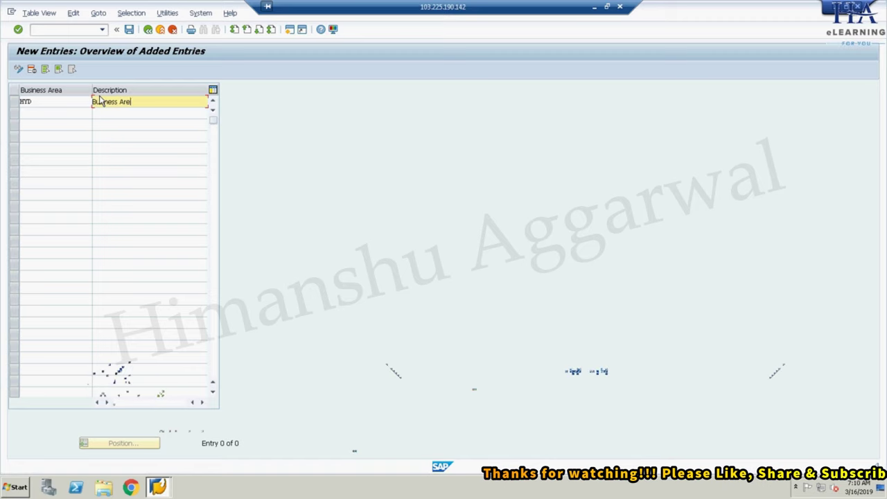
type("a for ")
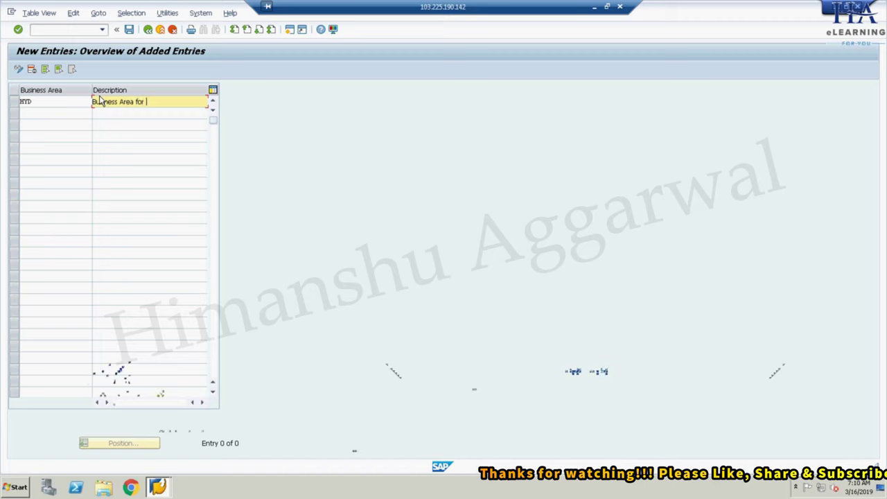
type("HYD")
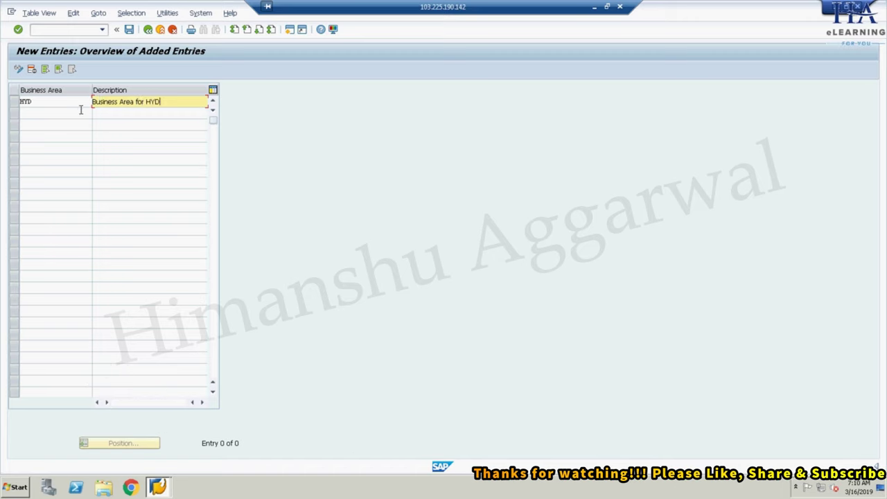
- Add business area code BANG in the next row
left_click(81, 111)
type("g")
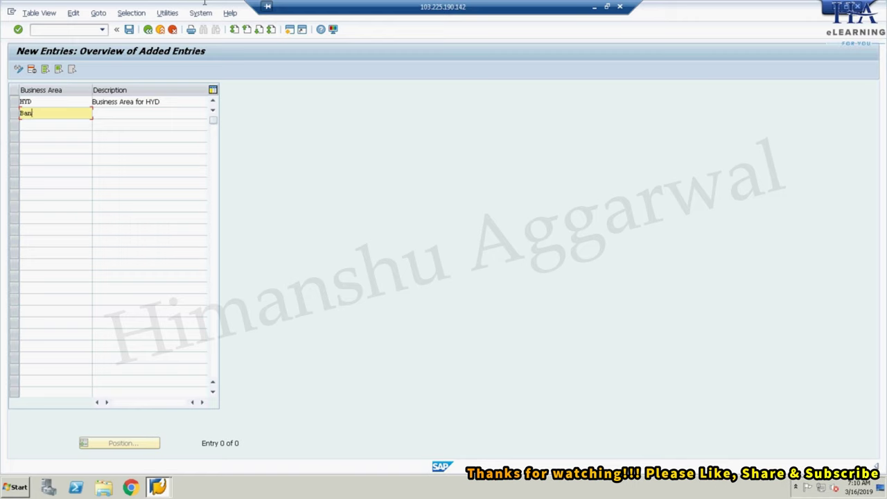
type("B")
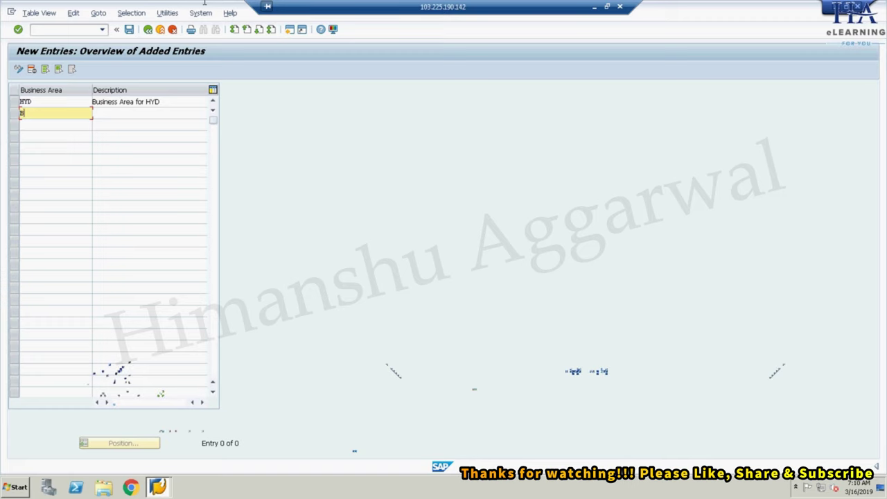
type("ang")
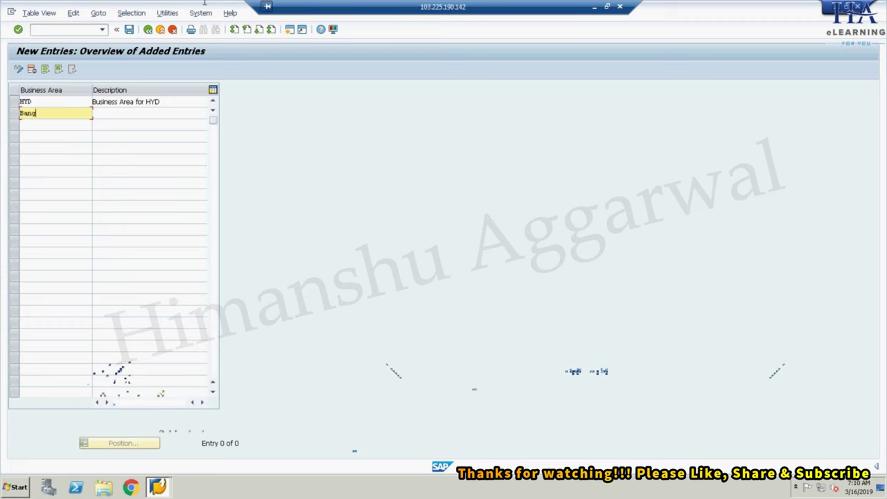
key("BackSpace")
key("BackSpace")
key("BackSpace")
type("ANG")
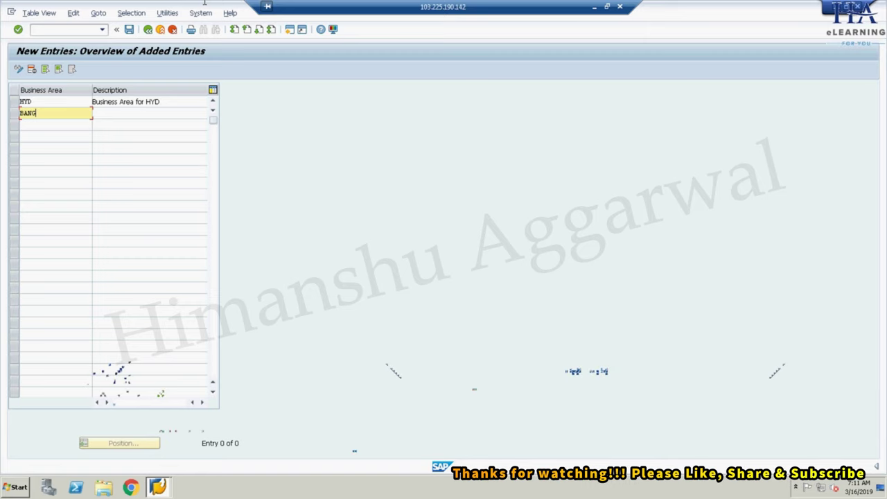
key("Tab")
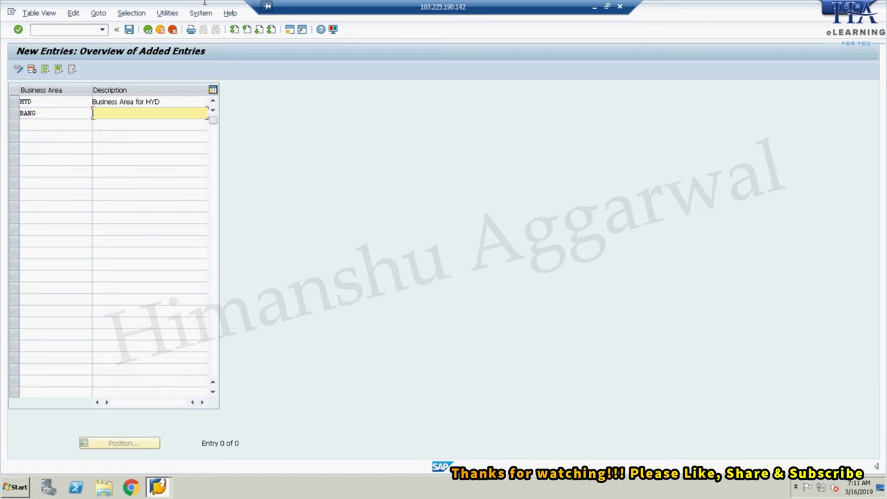
- Give BANG the description 'Business Area for Banglore' and save the entries
left_click_drag(161, 102, 93, 102)
key("ctrl+c")
left_click(104, 113)
key("ctrl+v")
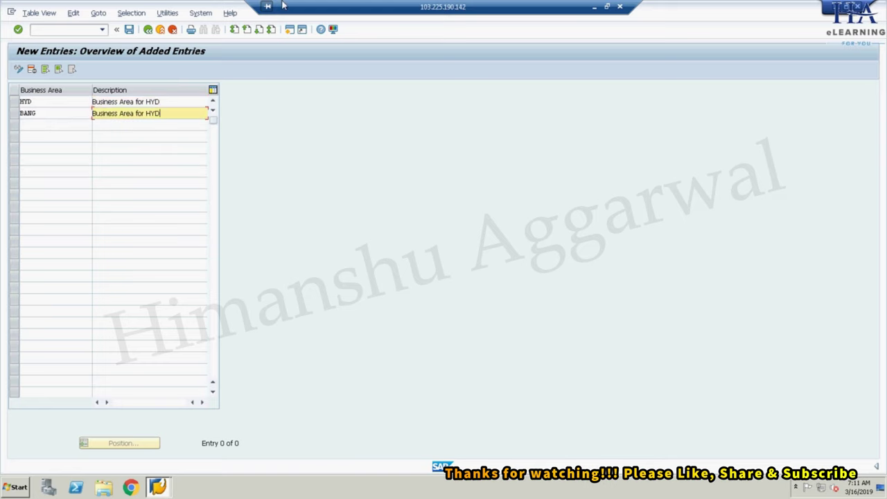
key("BackSpace")
key("BackSpace")
key("BackSpace")
type("bANGLORE")
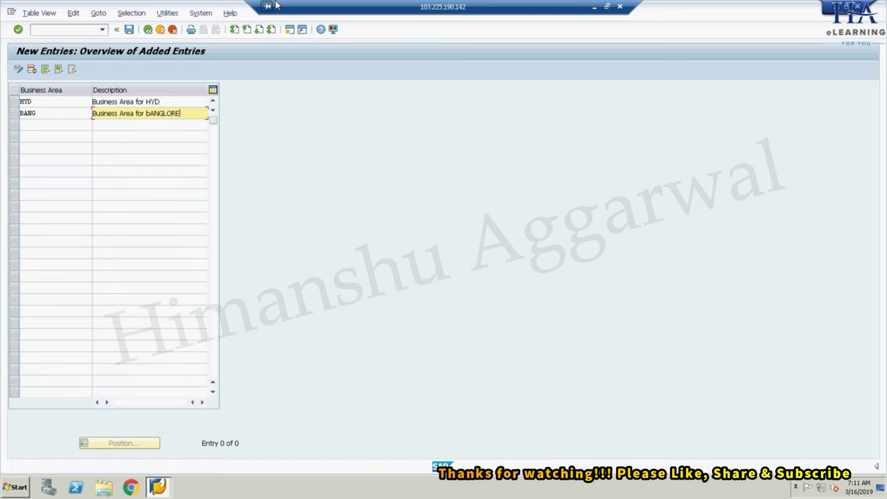
left_click(146, 114)
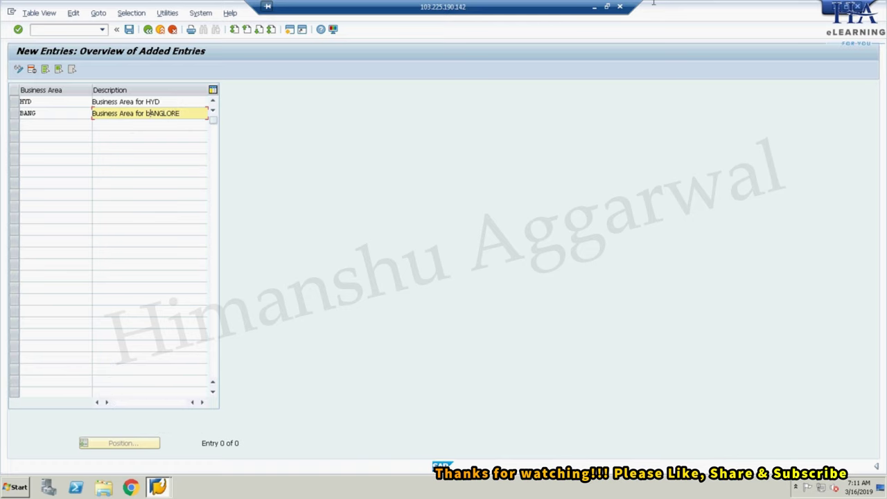
key("BackSpace")
type("B")
key("BackSpace")
key("BackSpace")
type("a")
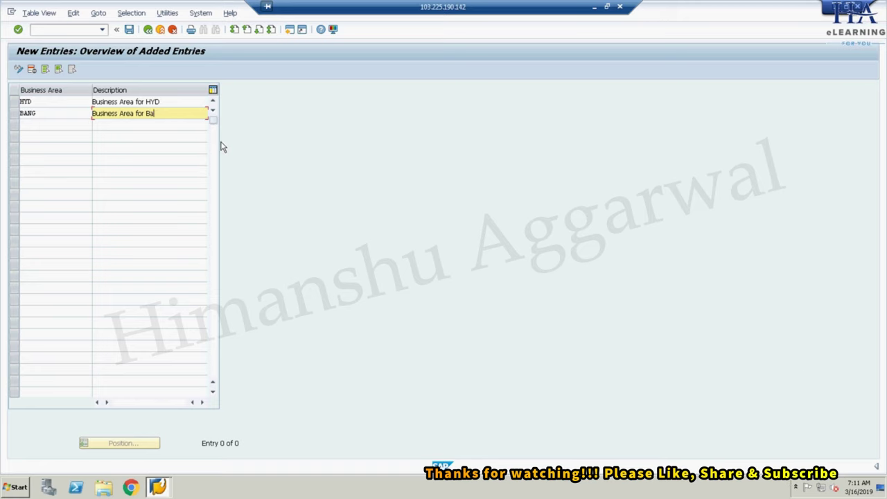
type("nglore")
left_click(129, 29)
- Confirm the customizing request, back out of the business area settings, and minimize the SAP session
left_click(163, 187)
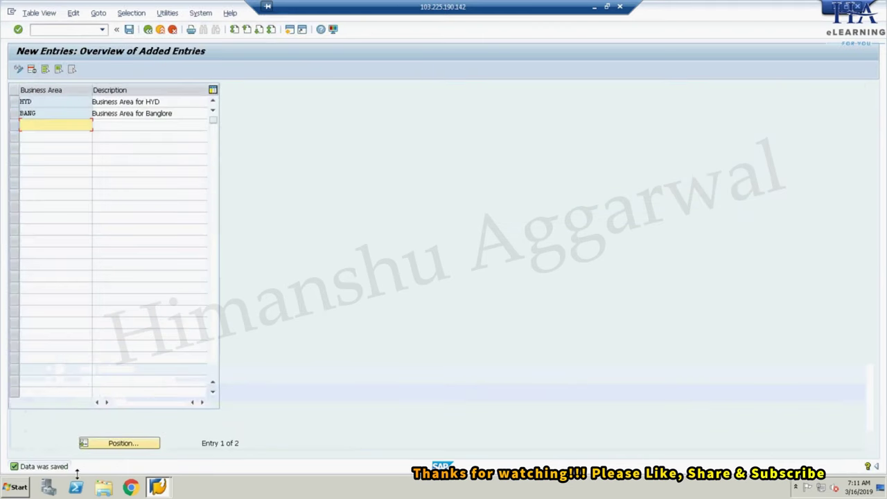
left_click(174, 29)
left_click(173, 29)
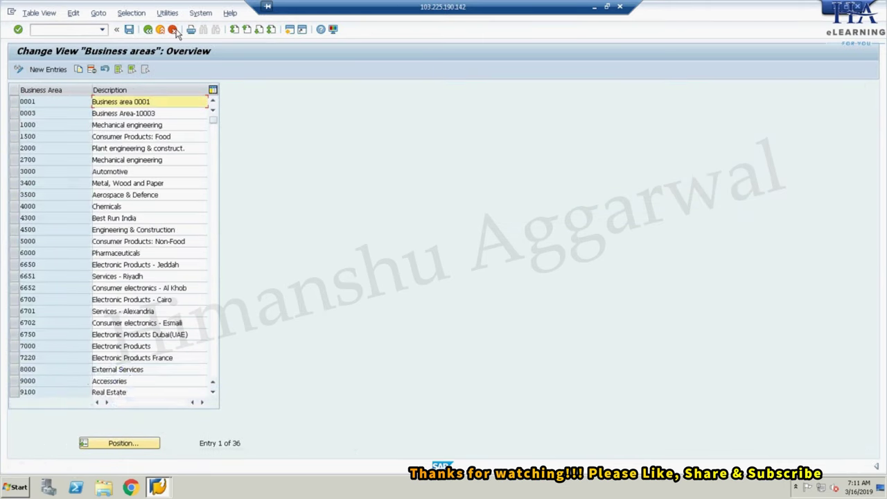
left_click(172, 29)
left_click(173, 30)
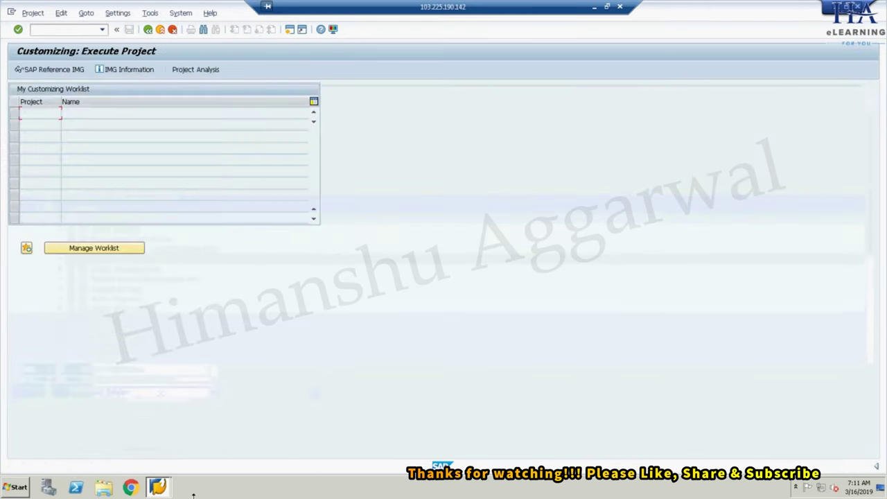
left_click(594, 6)
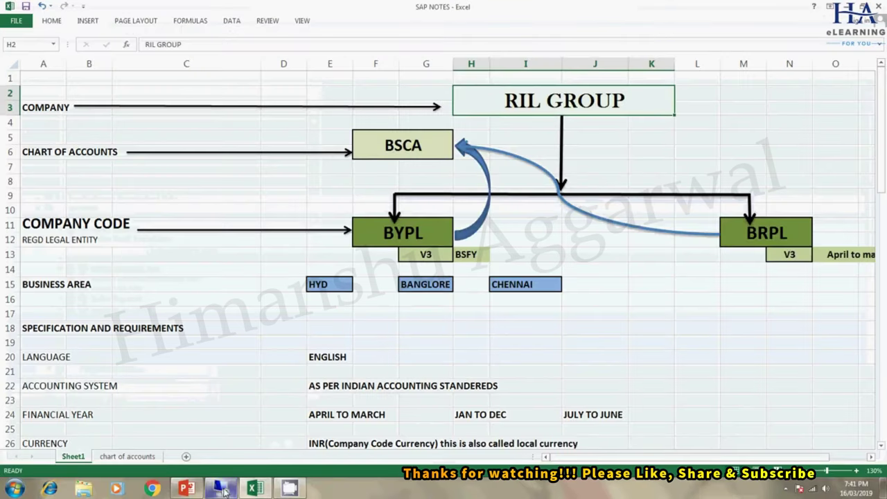
- Scroll the SAP NOTES sheet down to the Step 1 transaction list (OX15 through OB37)
left_click(187, 489)
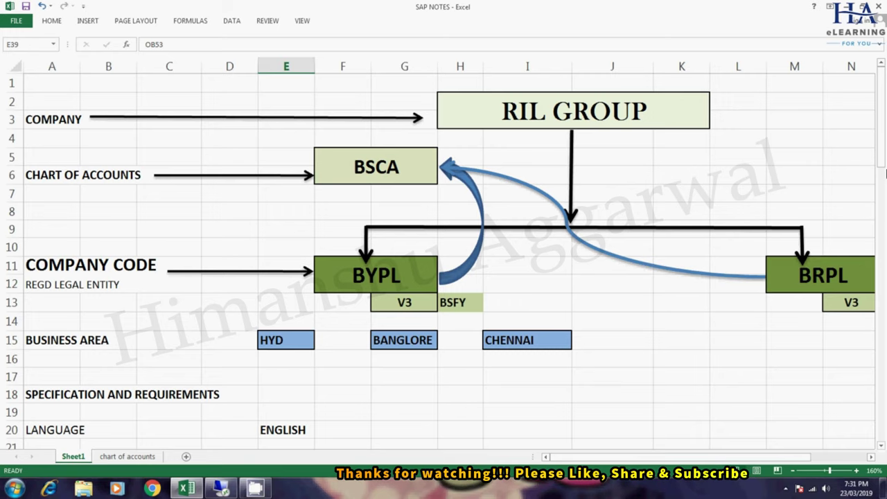
left_click_drag(883, 154, 882, 256)
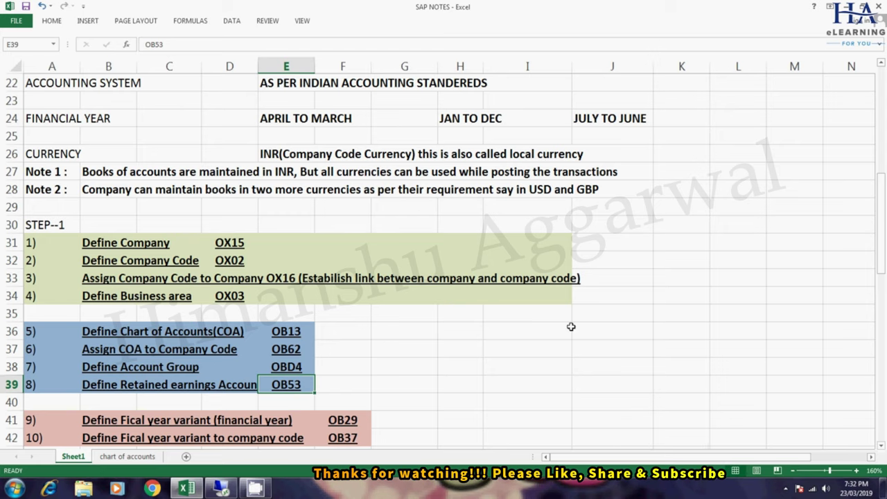
- Review steps 5–8 (OB13, OB62, OBD4, OB53) and select the Define Chart of Accounts row
scroll(254, 290, "down", 1)
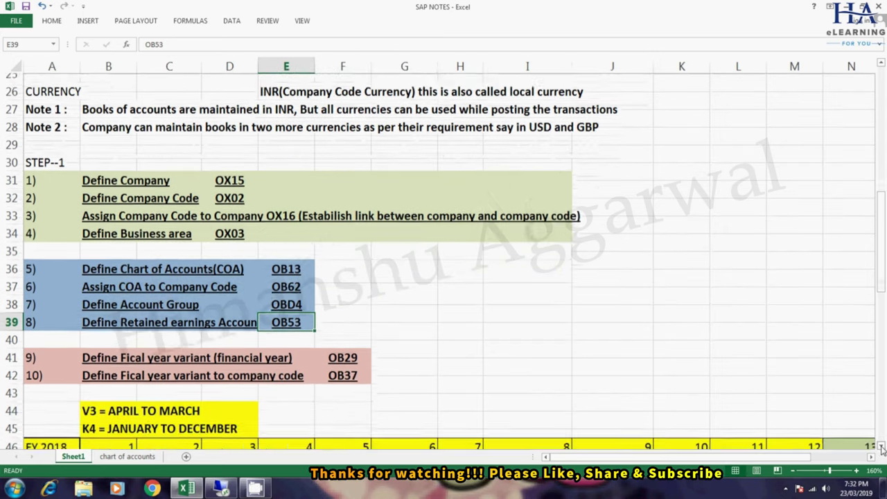
left_click(109, 260)
left_click(157, 282)
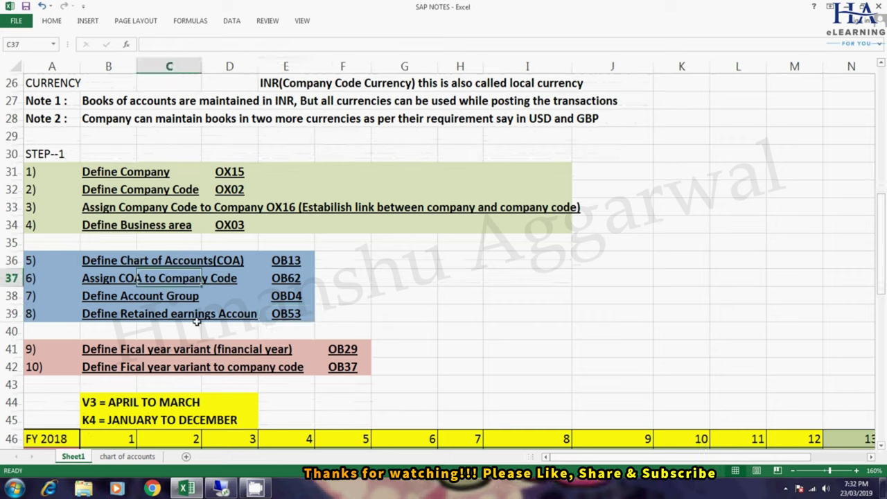
left_click(128, 299)
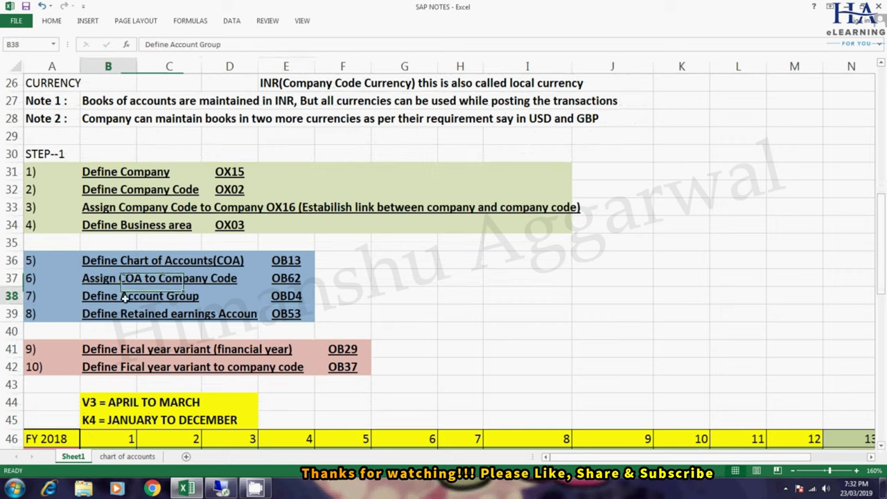
left_click(161, 311)
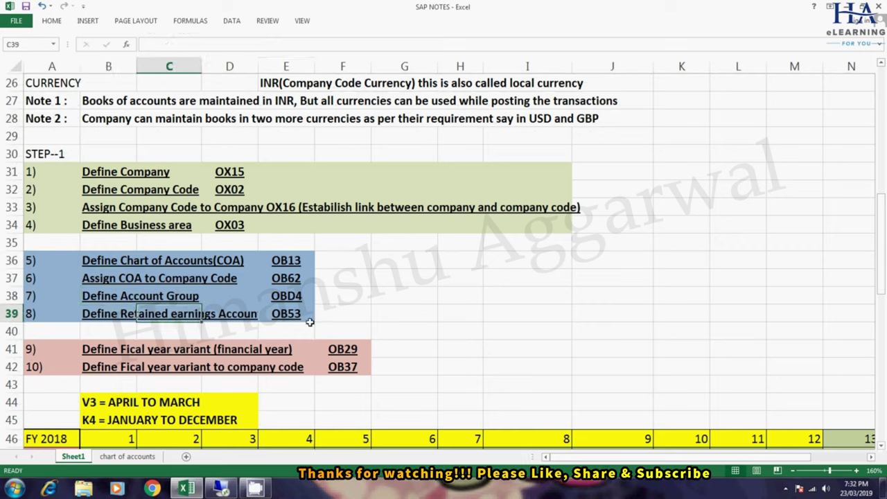
left_click(109, 313)
left_click_drag(82, 260, 294, 314)
left_click(137, 259)
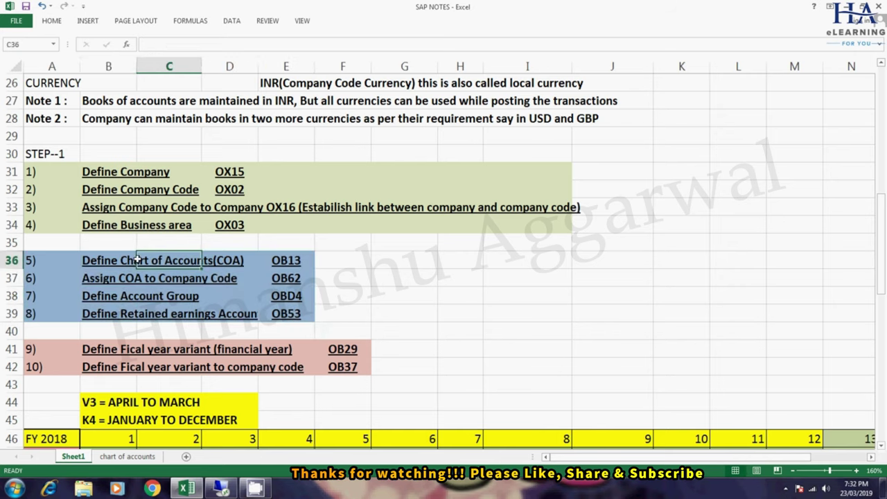
left_click_drag(94, 262, 284, 260)
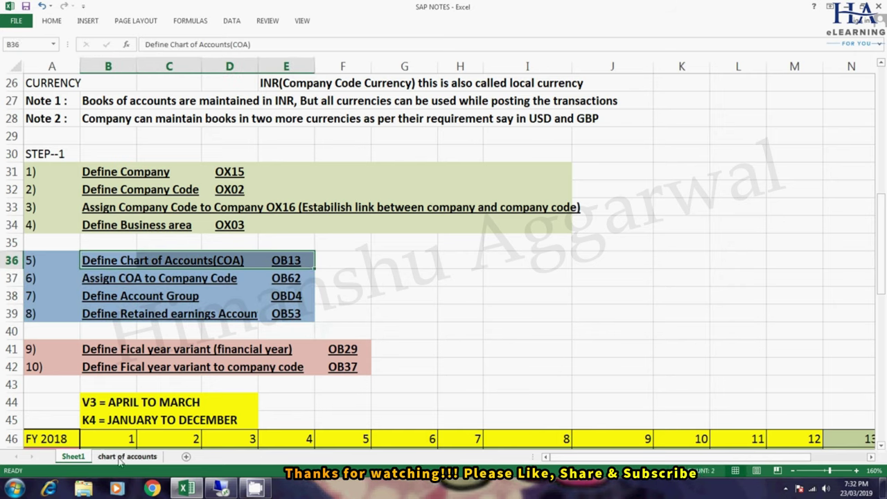
- Open the chart of accounts sheet and review the first BYPL account-group block from SHARE CAPITAL
left_click(121, 458)
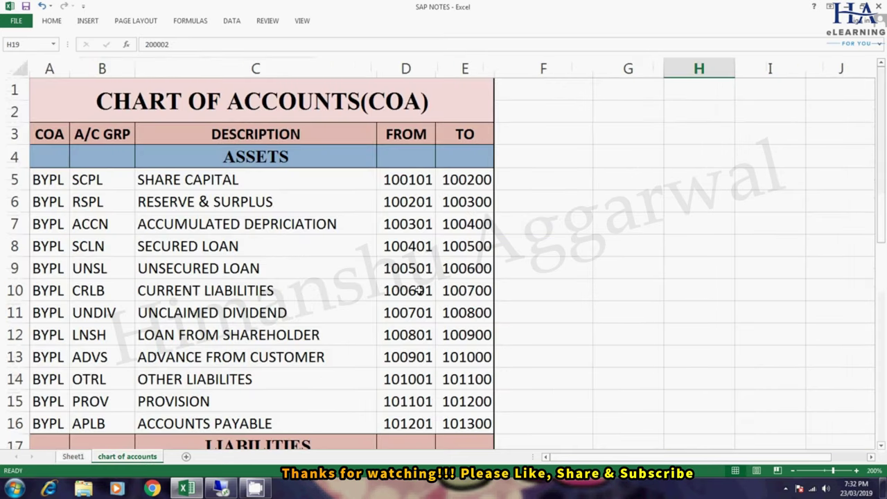
left_click(264, 111)
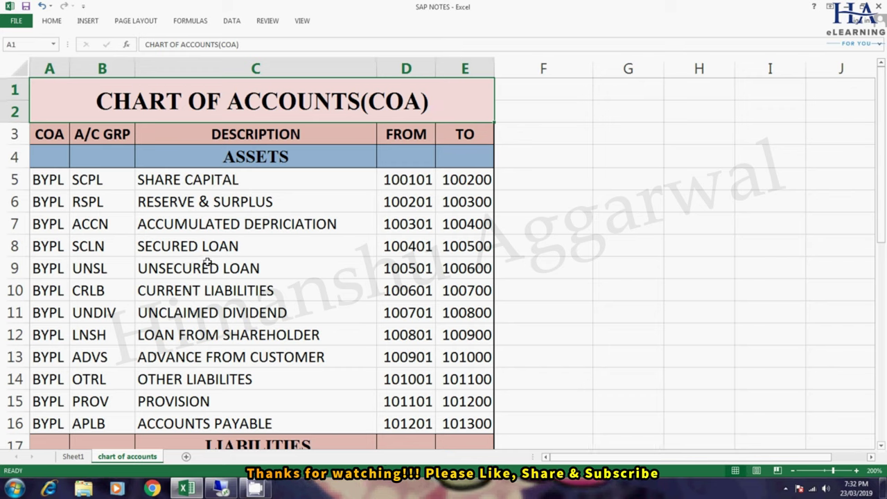
left_click_drag(55, 179, 461, 418)
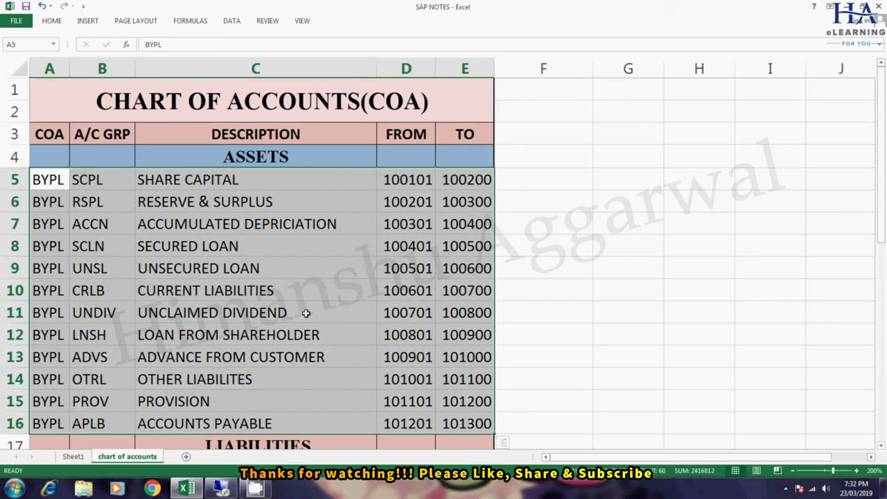
left_click(257, 296)
left_click(230, 179)
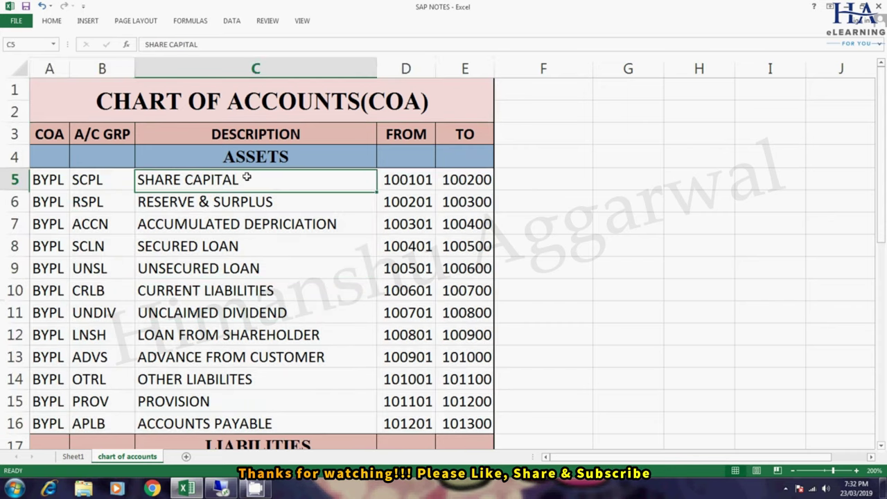
- Check the FIXED ASSETS row further down, then reselect the BYPL / SCPL / SHARE CAPITAL row
left_click(881, 448)
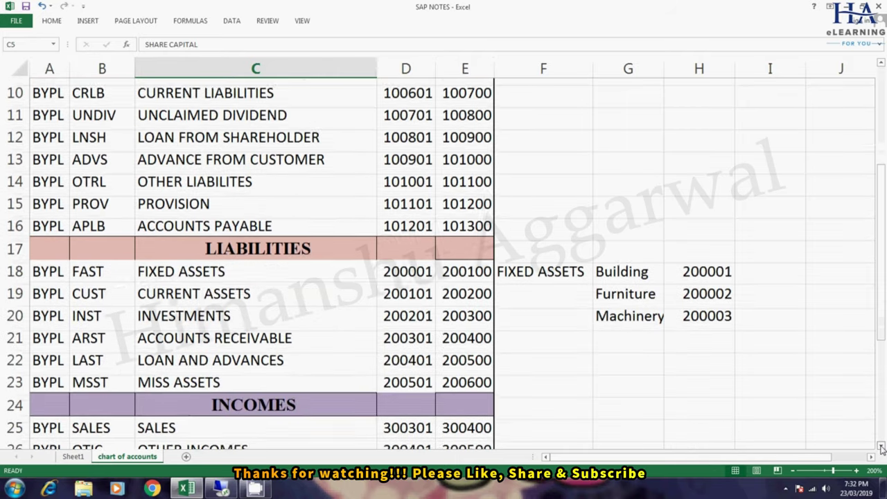
left_click(194, 266)
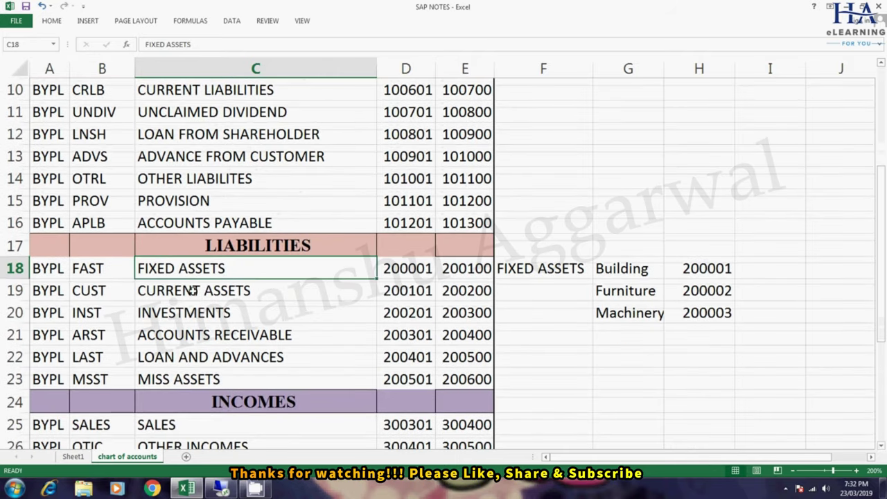
left_click_drag(882, 340, 883, 209)
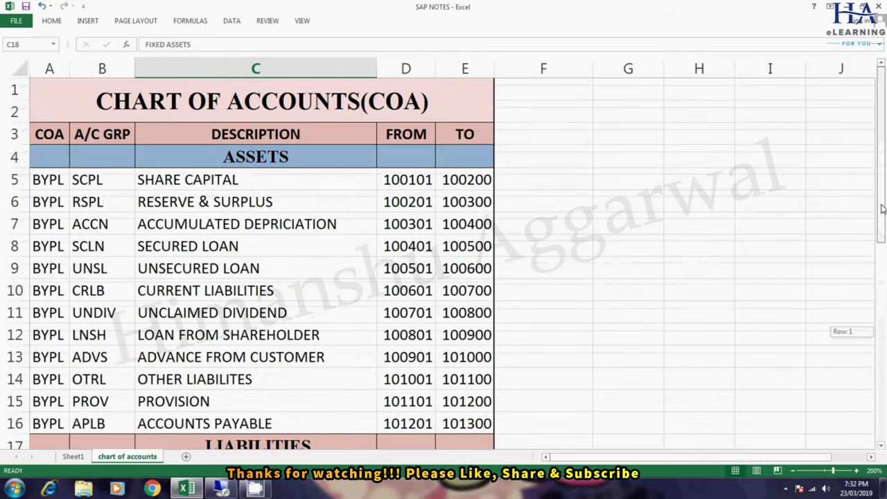
left_click(49, 181)
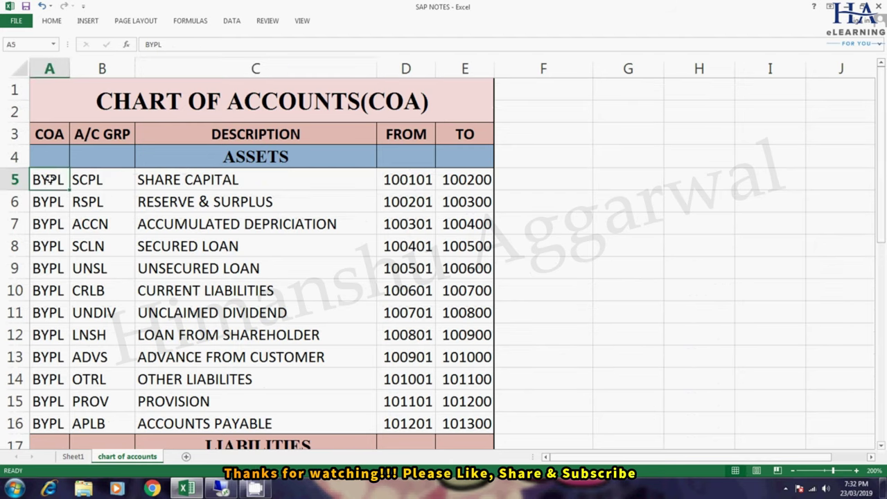
left_click(96, 182)
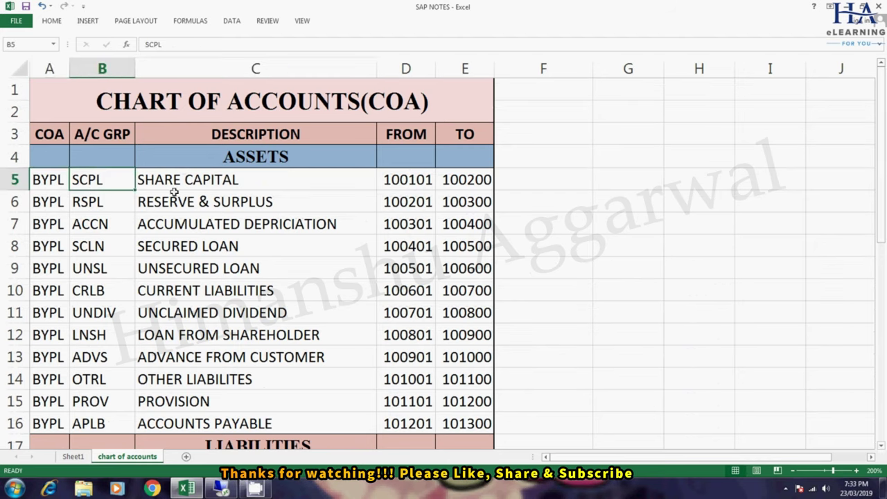
left_click(233, 182)
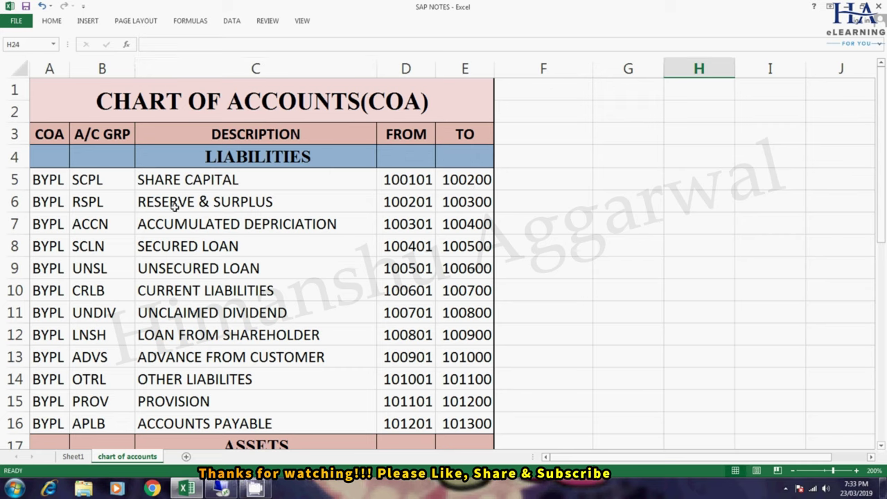
- Review the asset descriptions and the FIXED ASSETS range 200001–200100 with its note
left_click_drag(238, 173, 291, 338)
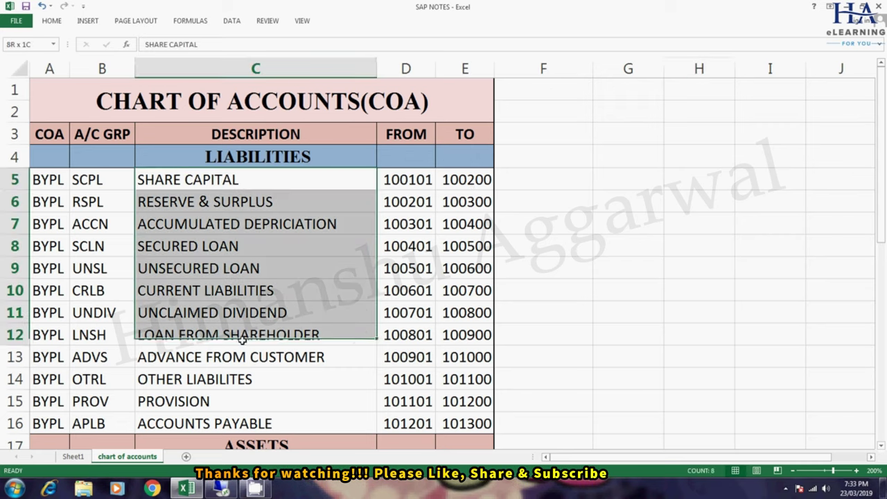
left_click_drag(876, 228, 843, 324)
left_click_drag(207, 226, 208, 312)
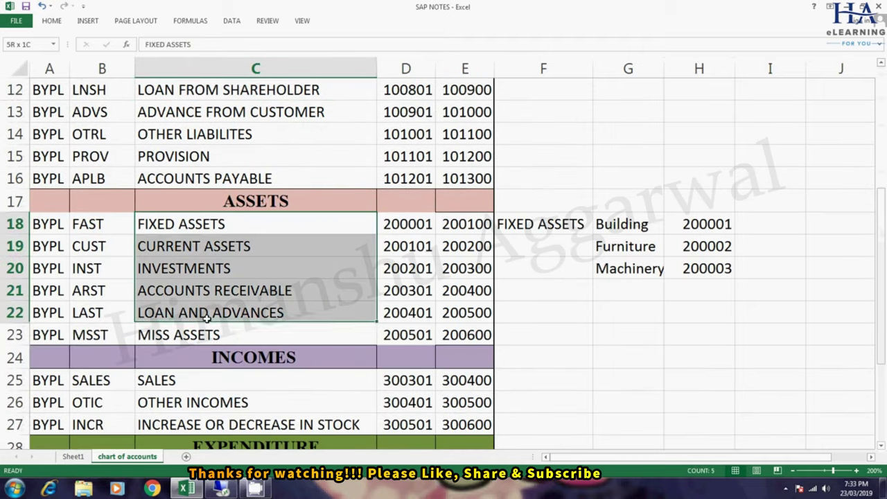
left_click(216, 228)
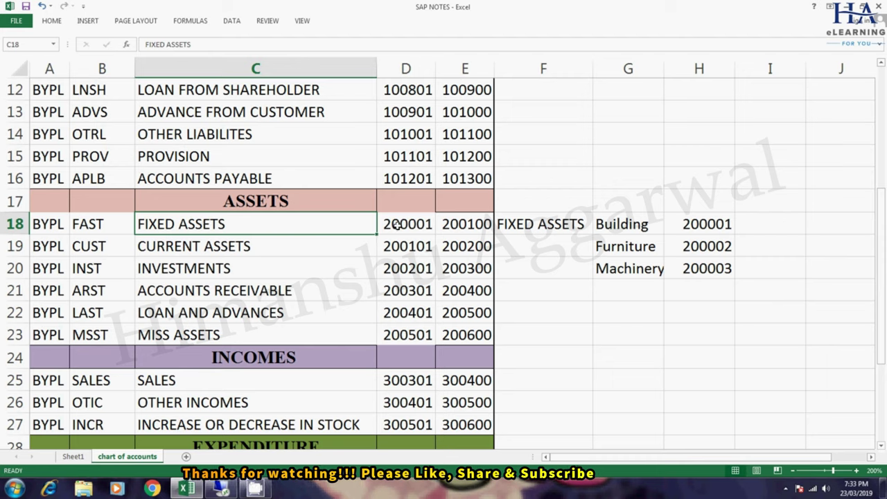
left_click(422, 228)
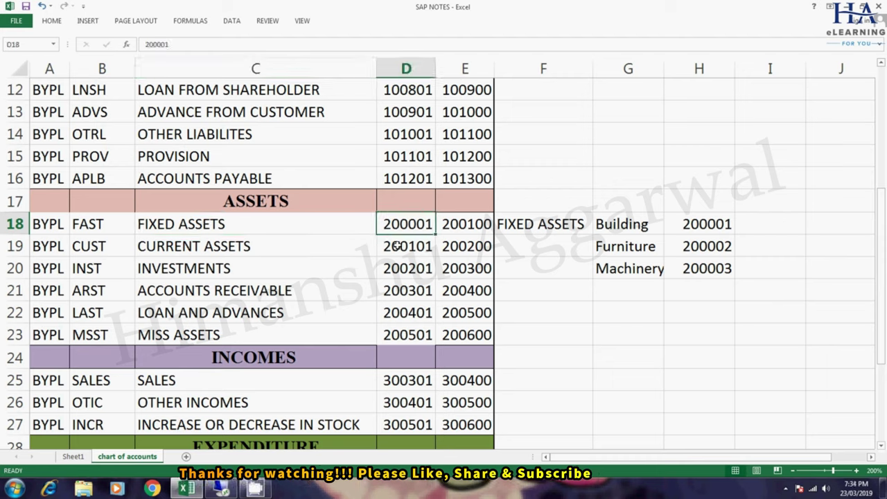
left_click(470, 228)
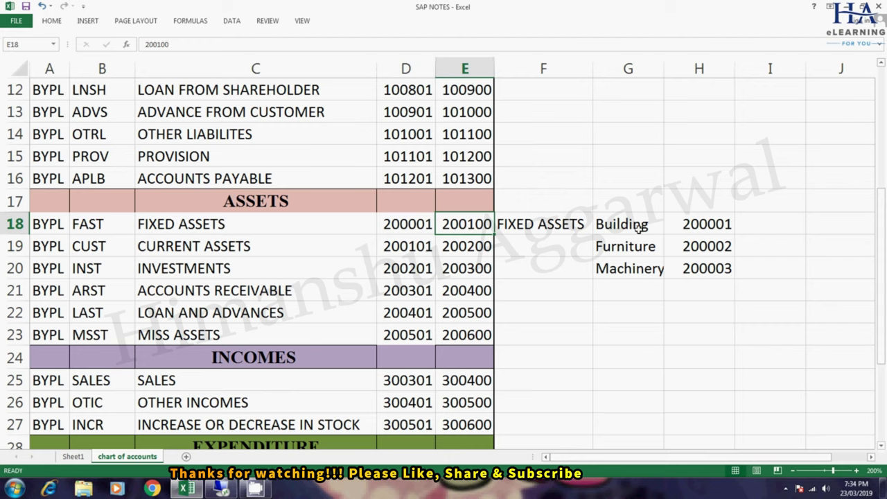
left_click(560, 221)
- Compare Building 200001, Furniture 200002 and Machinery against the FIXED ASSETS range, then switch to SAP
left_click(641, 224)
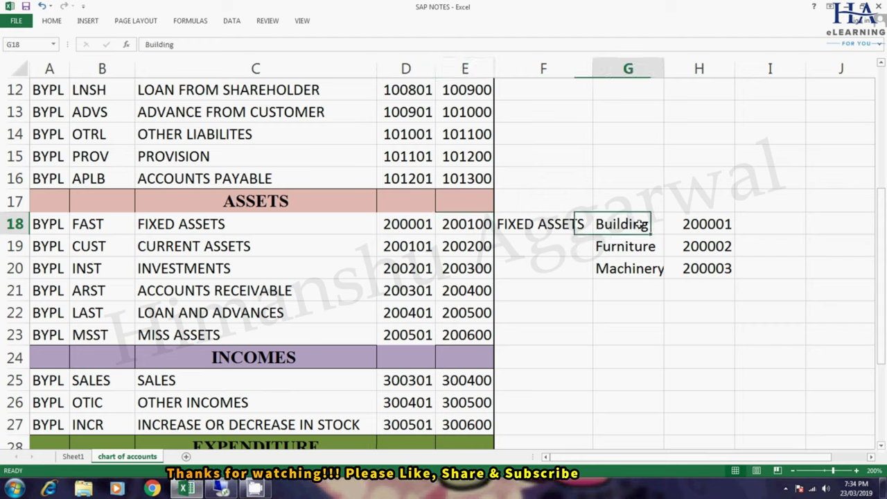
left_click(717, 226)
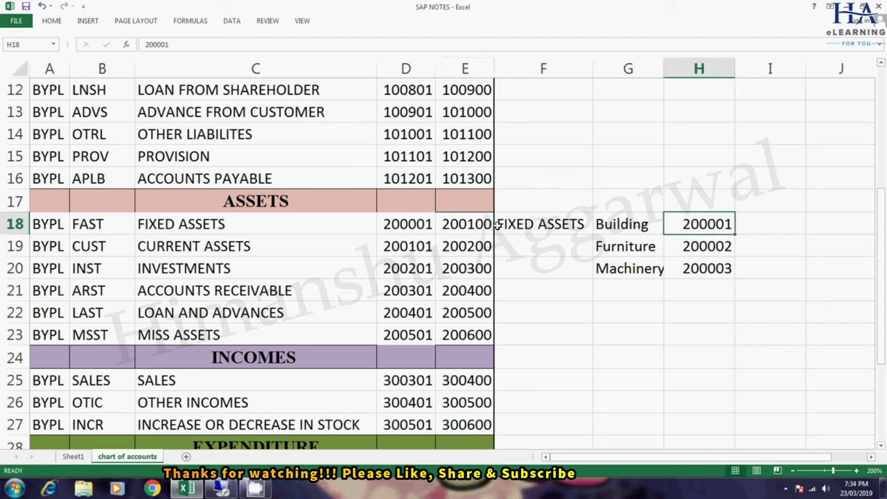
left_click(416, 224)
left_click(714, 224)
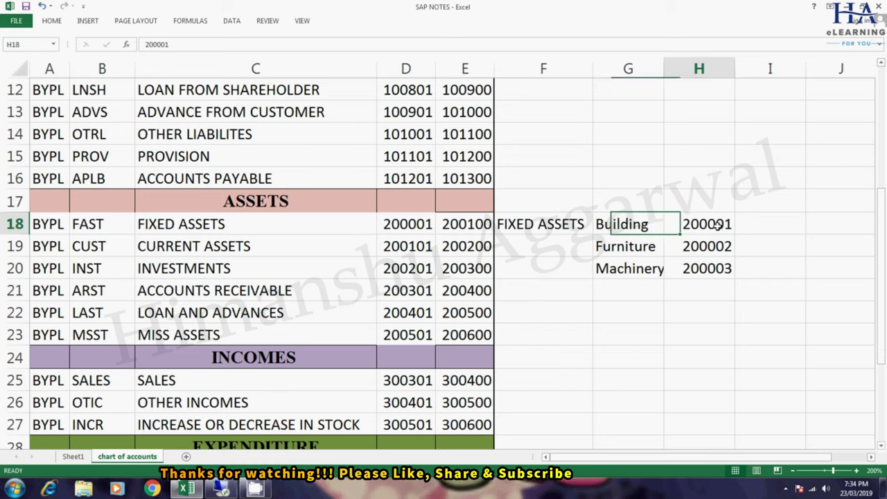
left_click(633, 250)
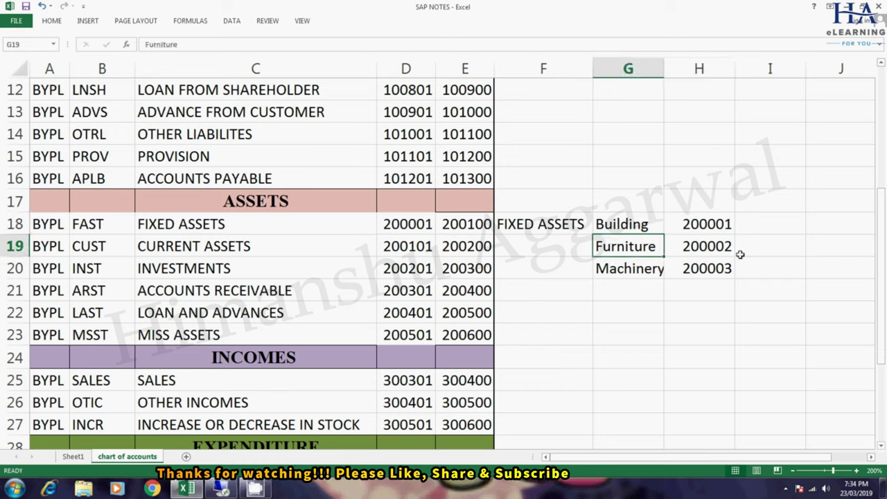
left_click(728, 249)
left_click(643, 272)
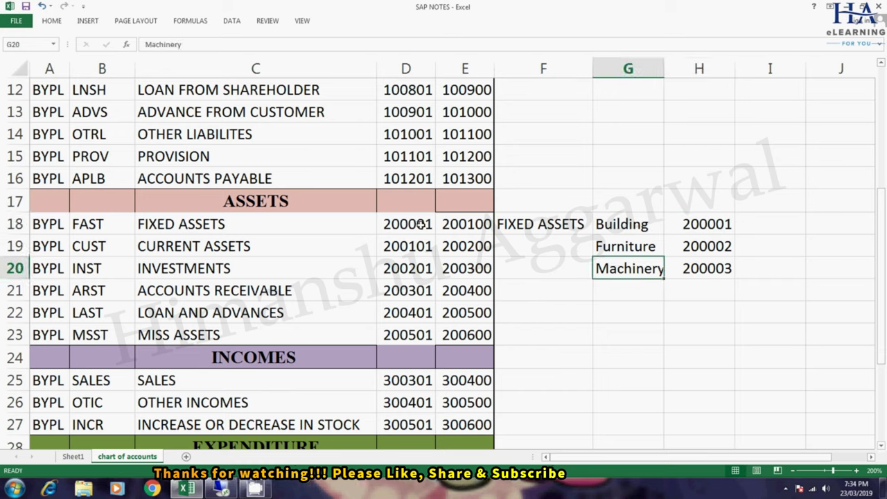
left_click_drag(409, 224, 463, 224)
left_click(258, 225)
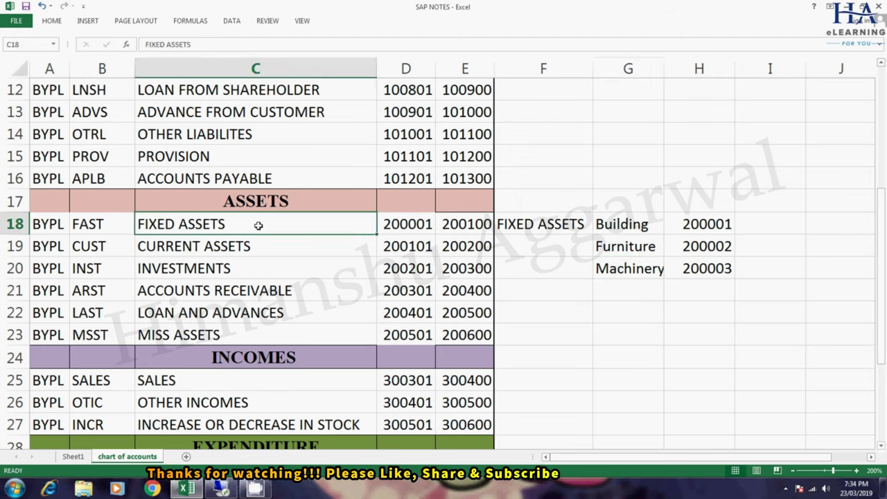
left_click(219, 491)
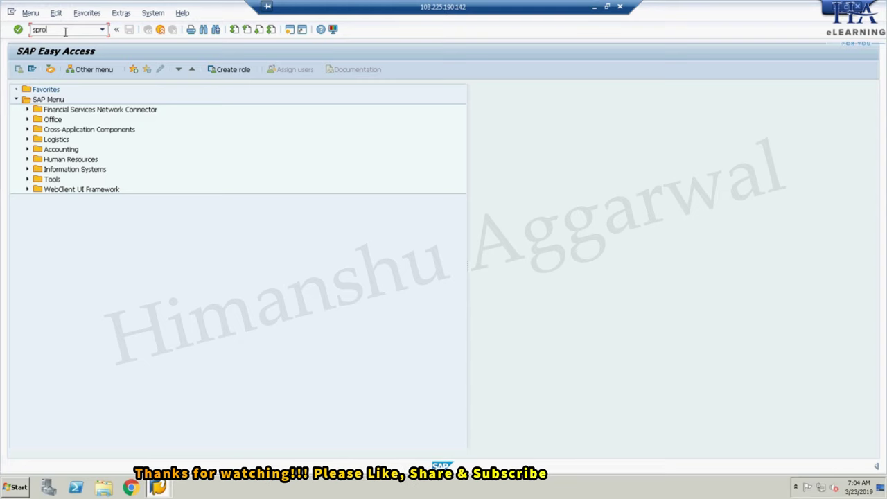
- Run SPRO and execute Edit Chart of Accounts List under General Ledger Accounting (New) > G/L Accounts > Preparations
key("Return")
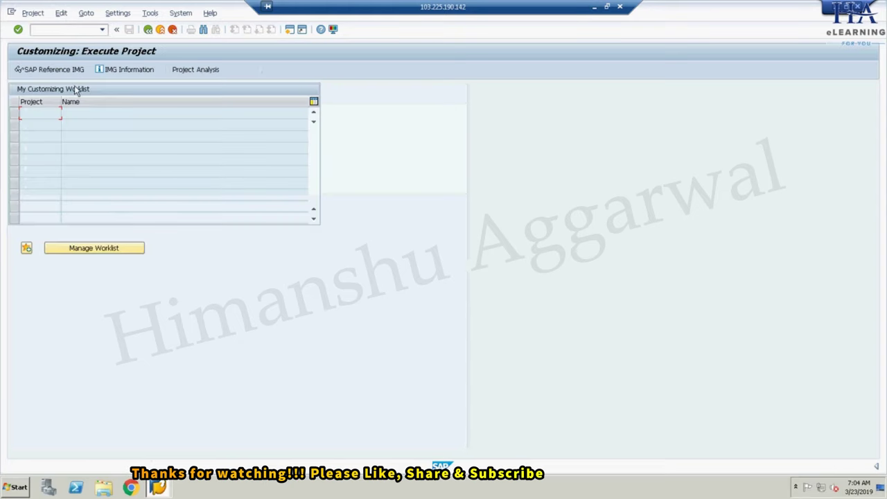
left_click(53, 71)
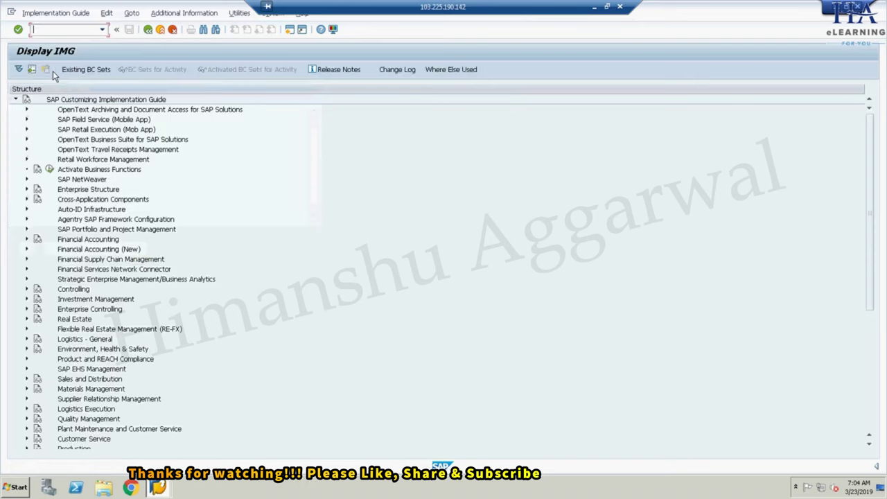
left_click(27, 249)
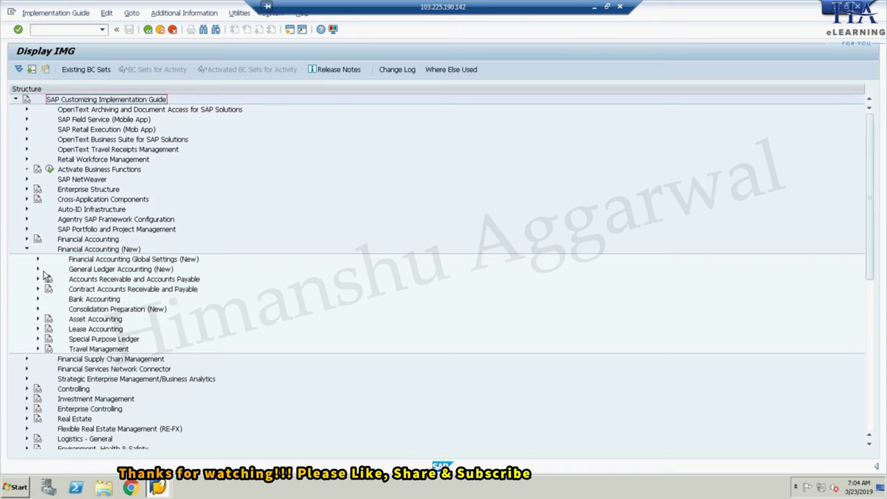
left_click(38, 269)
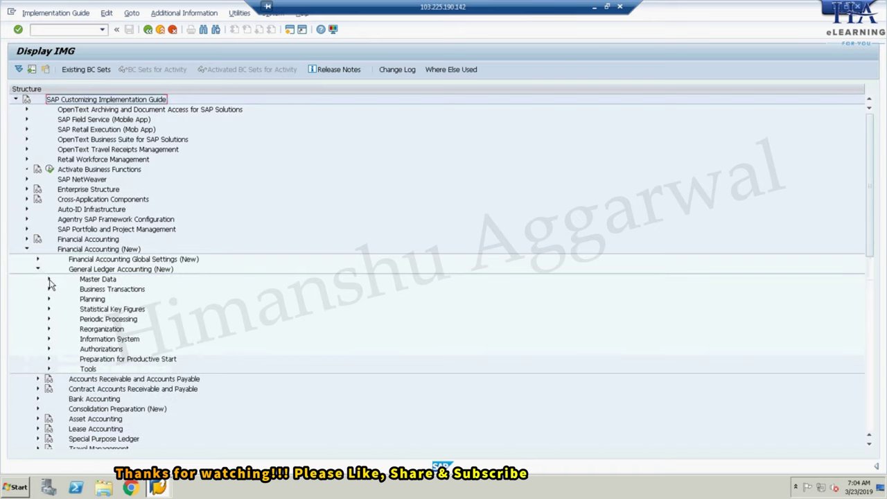
left_click(49, 279)
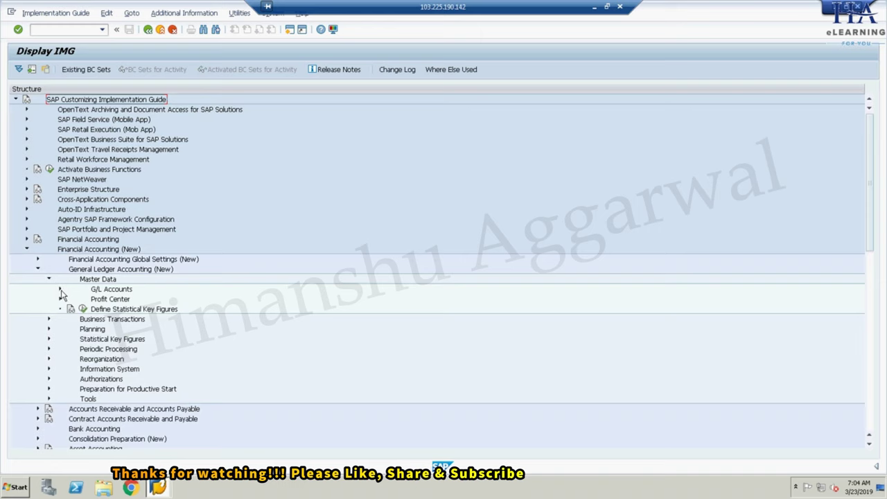
left_click(60, 289)
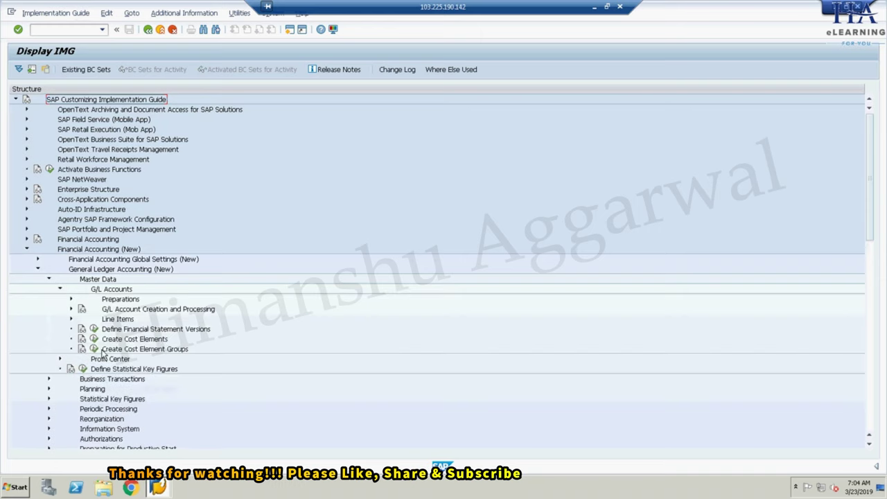
left_click(70, 299)
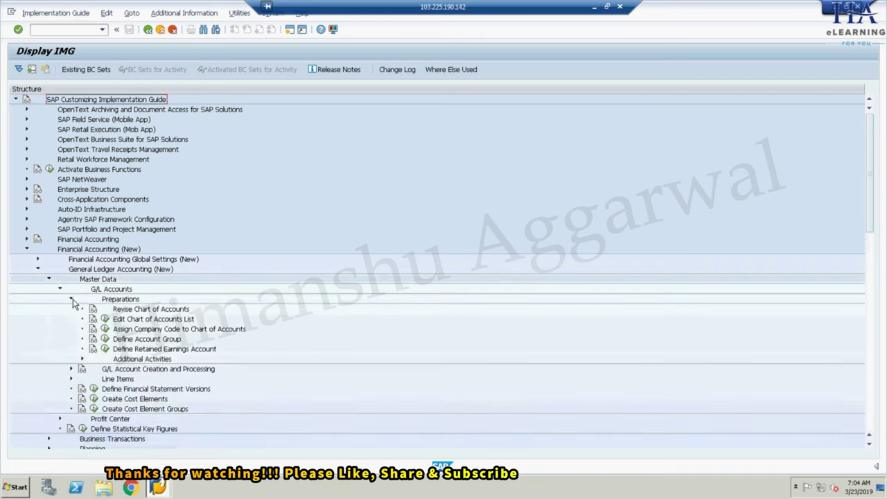
left_click(105, 320)
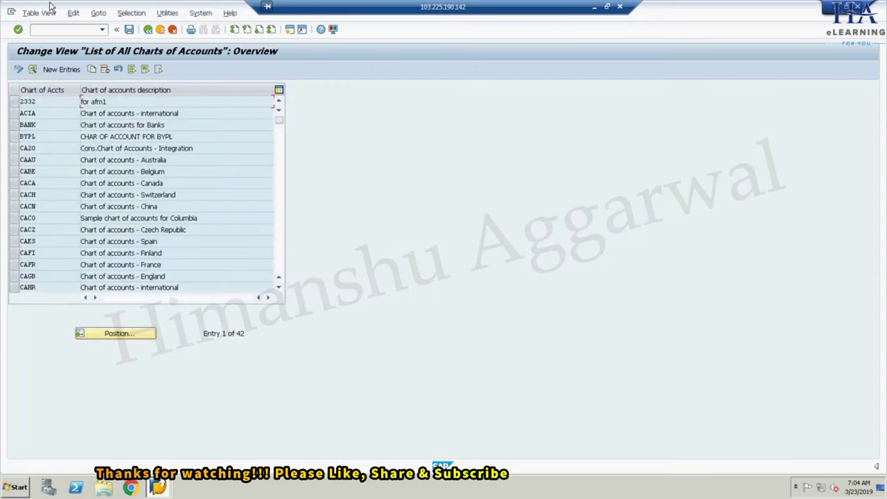
- Create chart of accounts BRPL described 'CHART OF ACCOUNTS FOR BRPL' with maintenance language English
left_click(62, 69)
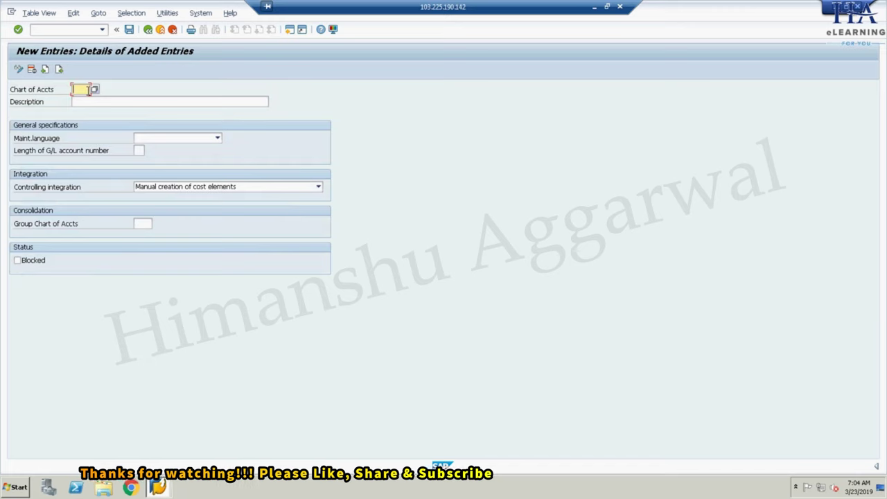
key("BackSpace")
key("BackSpace")
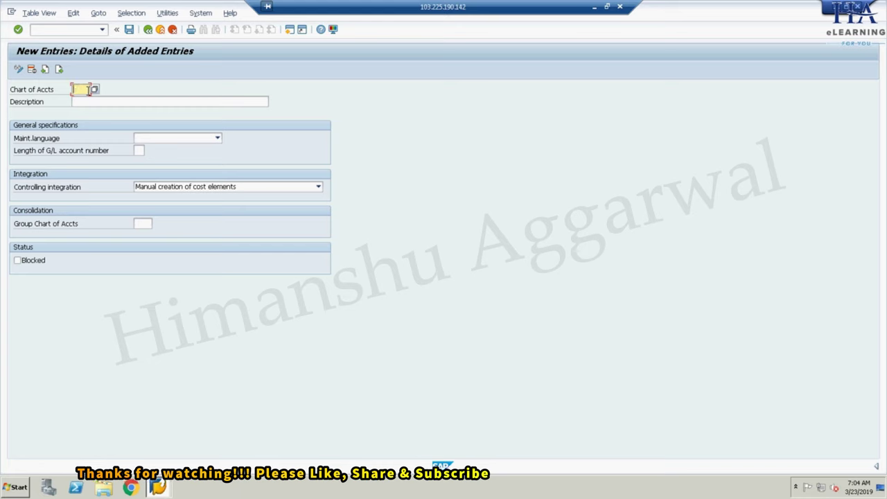
type("BYCA")
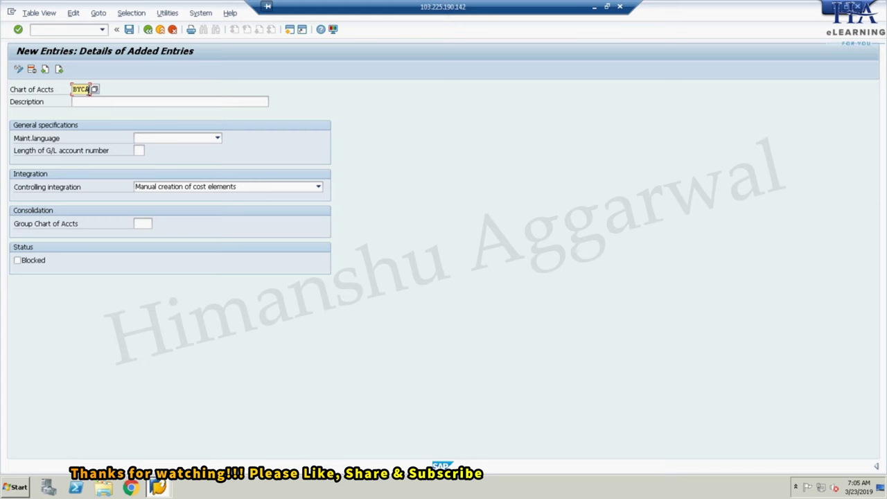
key("BackSpace")
key("BackSpace")
key("BackSpace")
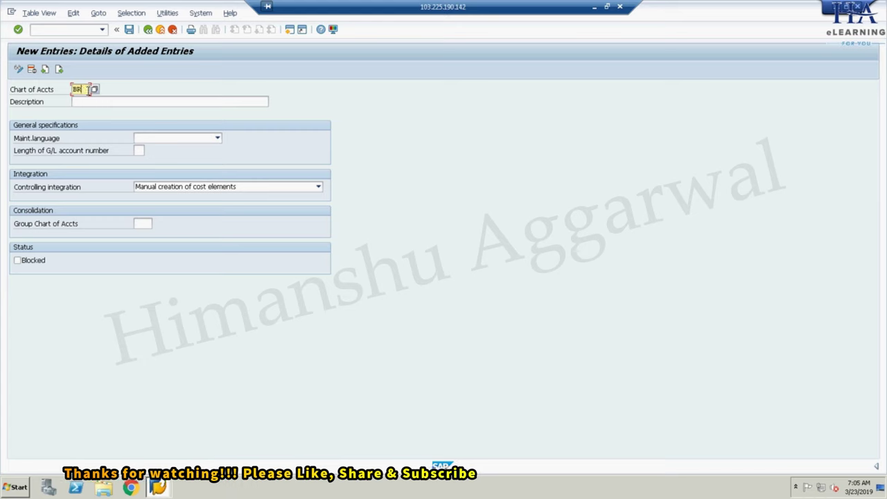
left_click(92, 103)
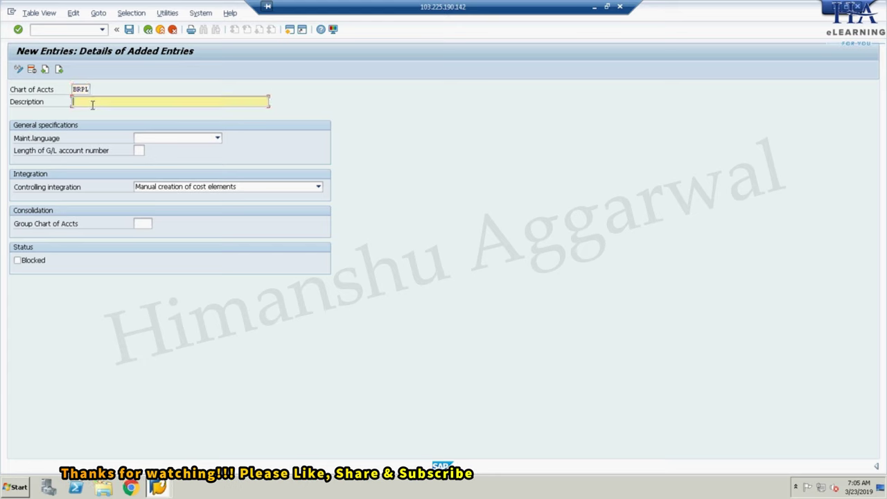
type("CHA")
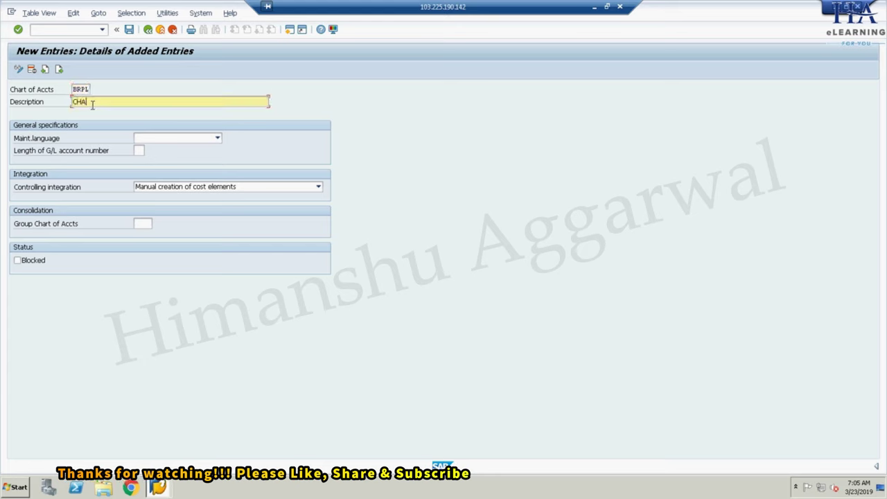
type("RT OF")
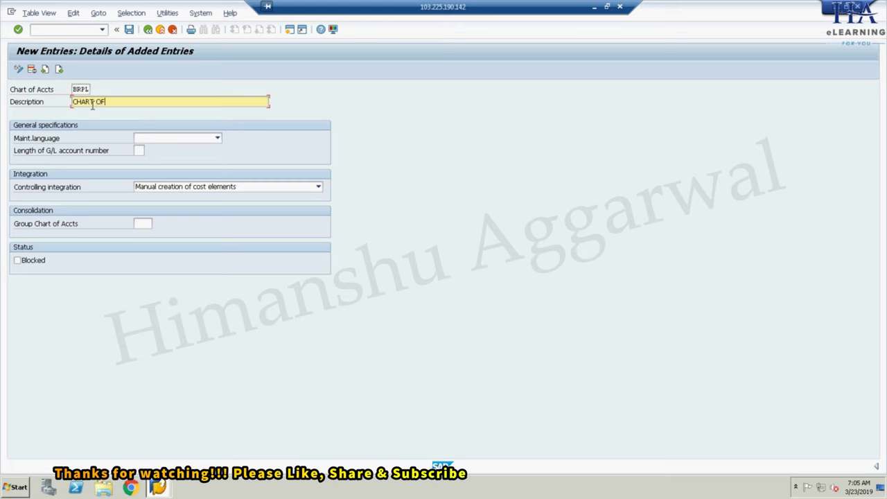
type(" ACCOUNT")
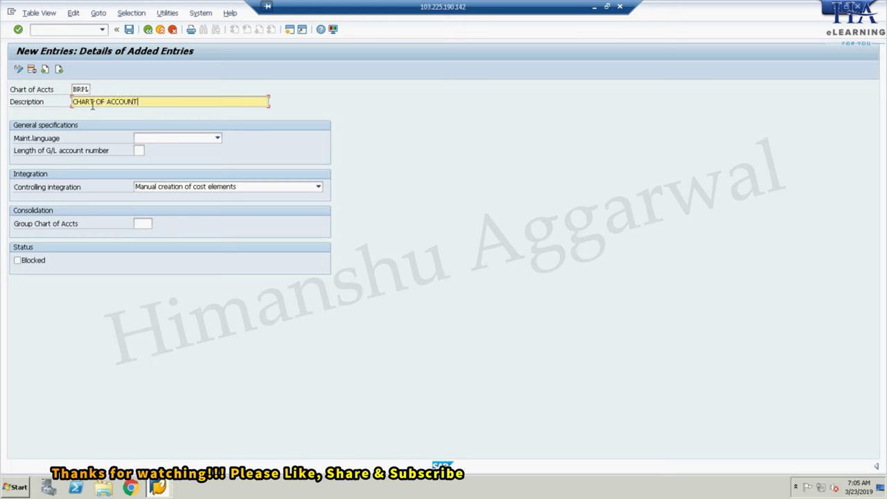
type("S FOR")
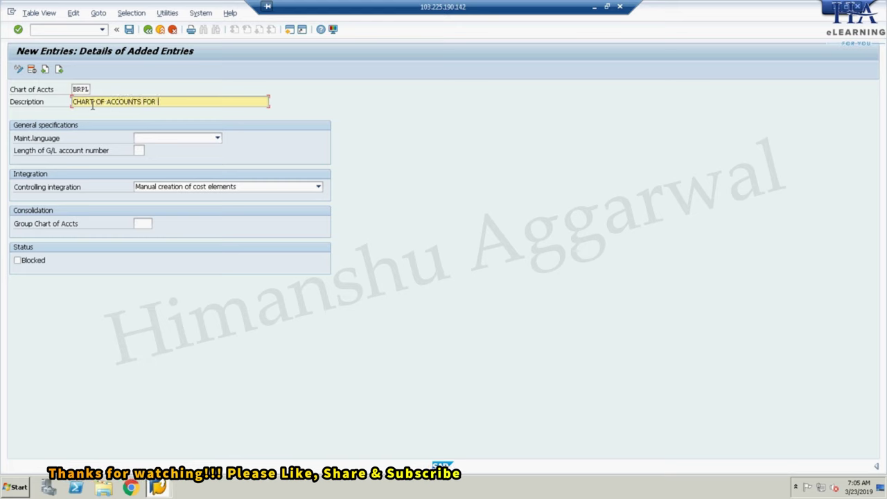
type(" BRPL")
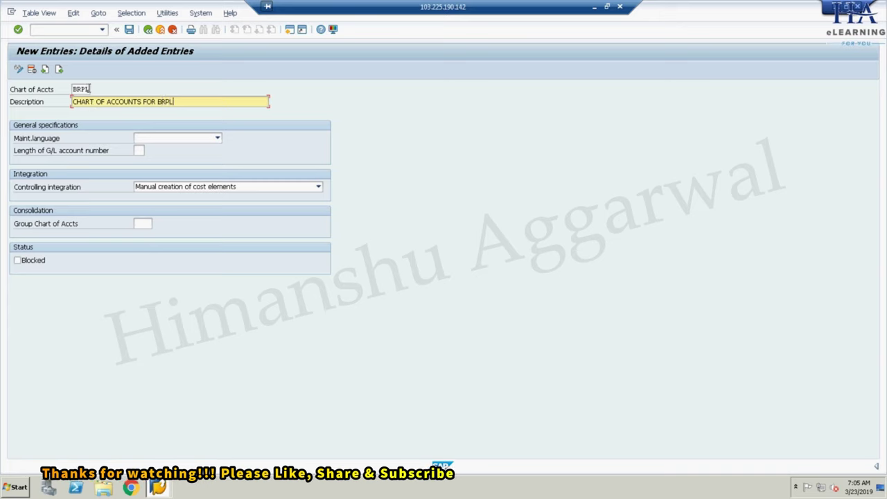
left_click(176, 140)
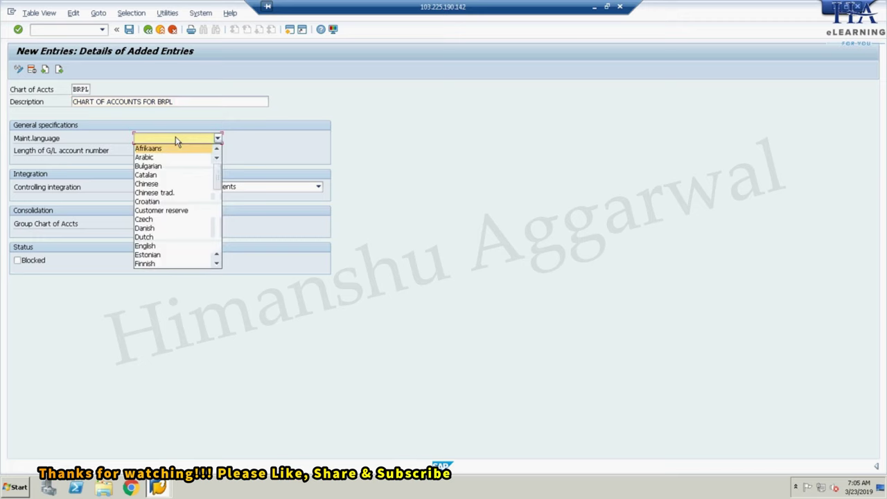
key("e")
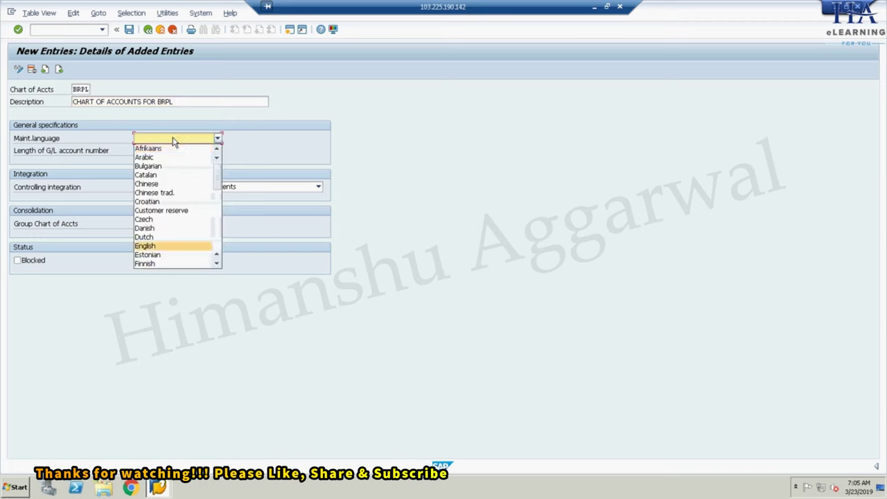
left_click(165, 250)
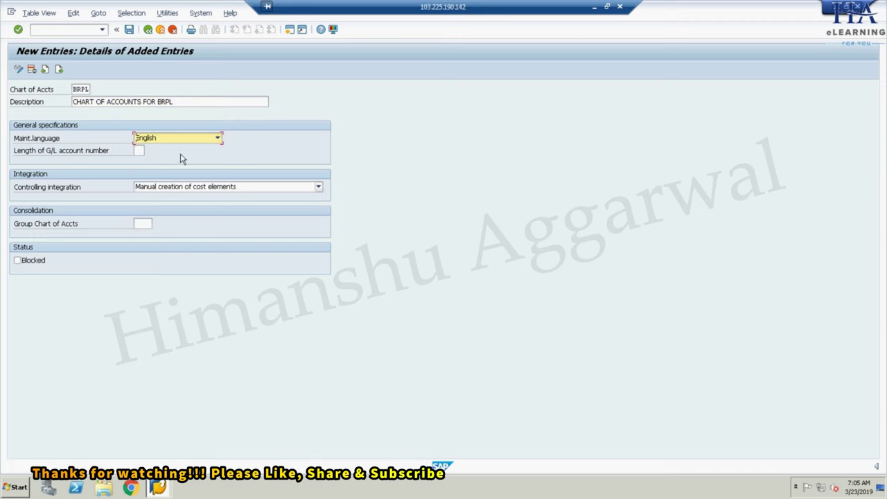
left_click(140, 151)
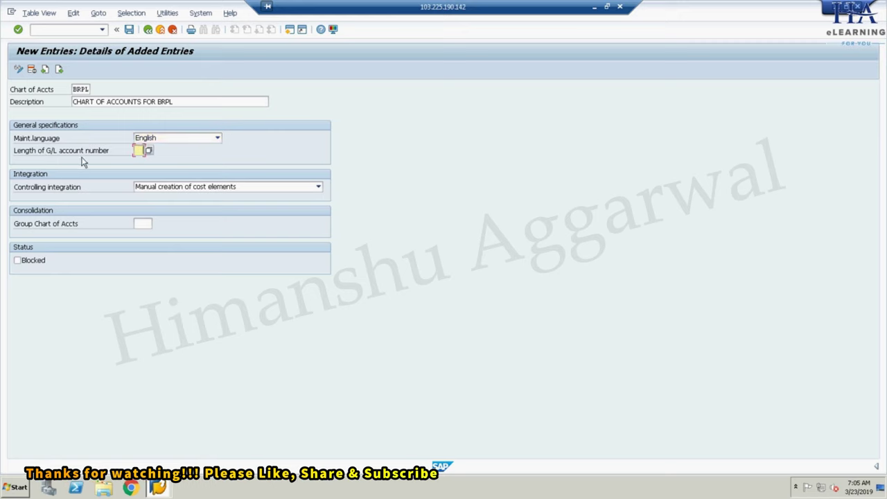
- Check the Excel fixed assets range 200001–200100 to confirm a 6-digit G/L account length
left_click(595, 7)
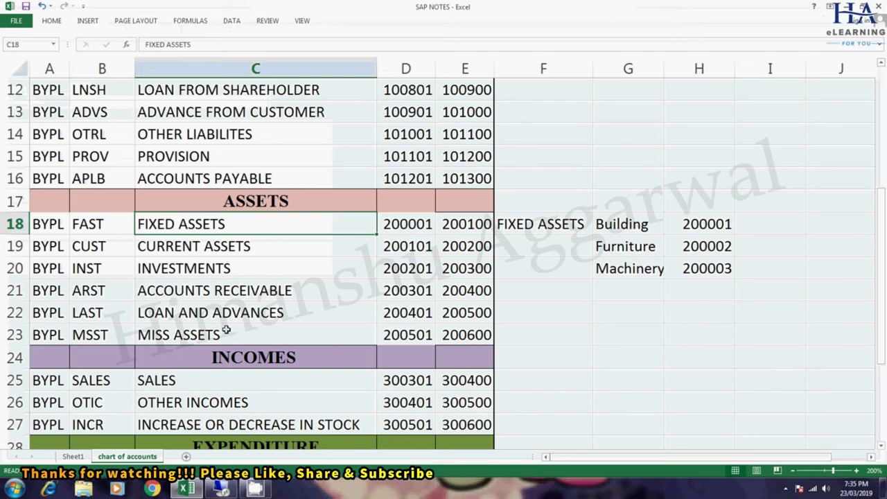
left_click(420, 223)
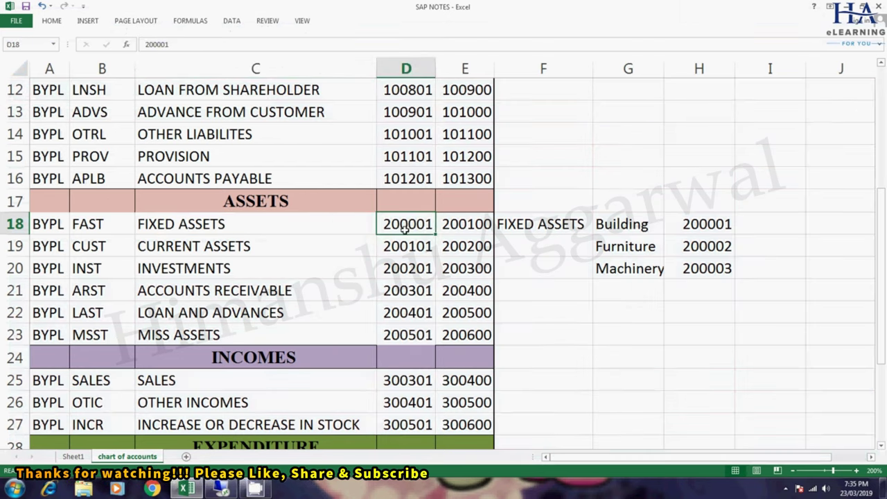
left_click(463, 225)
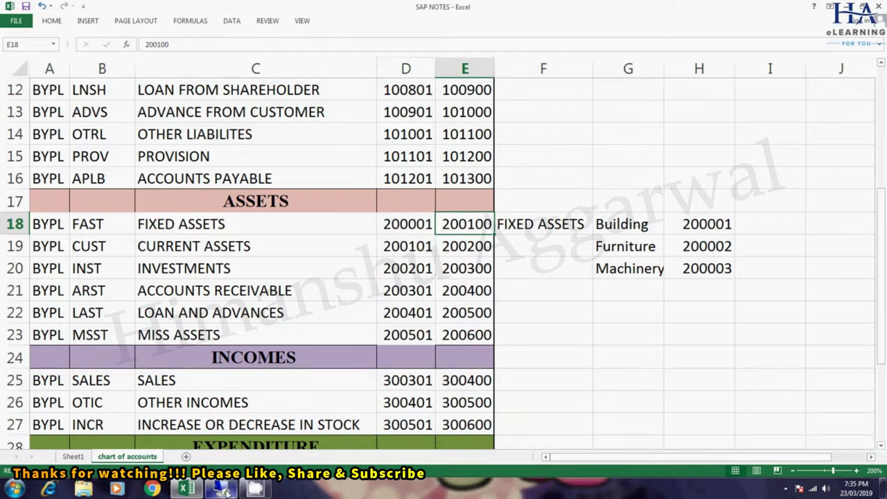
key("alt+Tab")
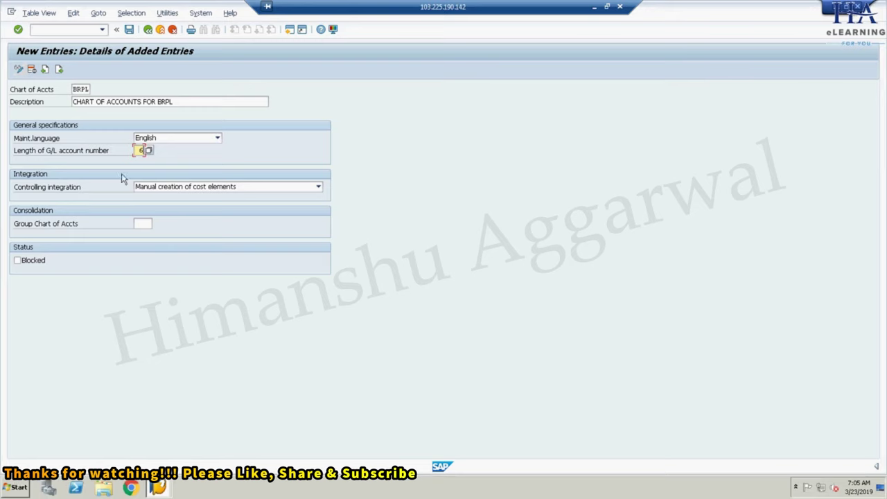
- Save chart BRPL under the customizing request and go back to the Display IMG tree
left_click(129, 30)
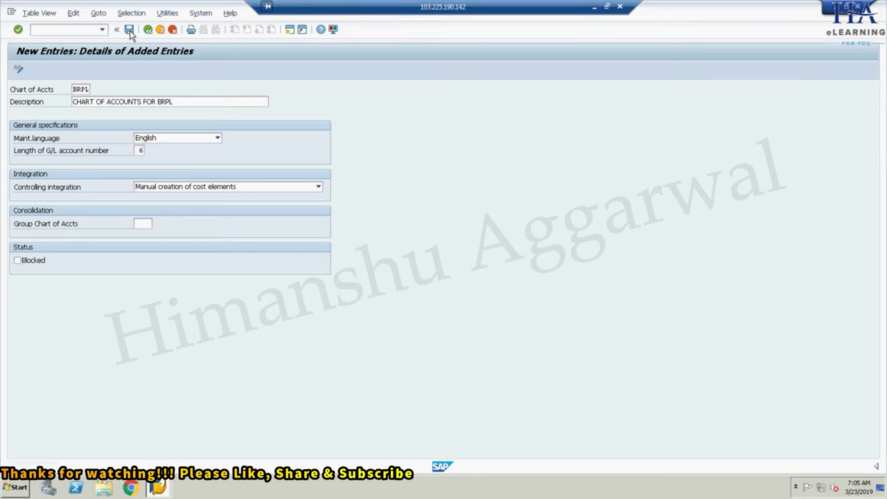
left_click(163, 189)
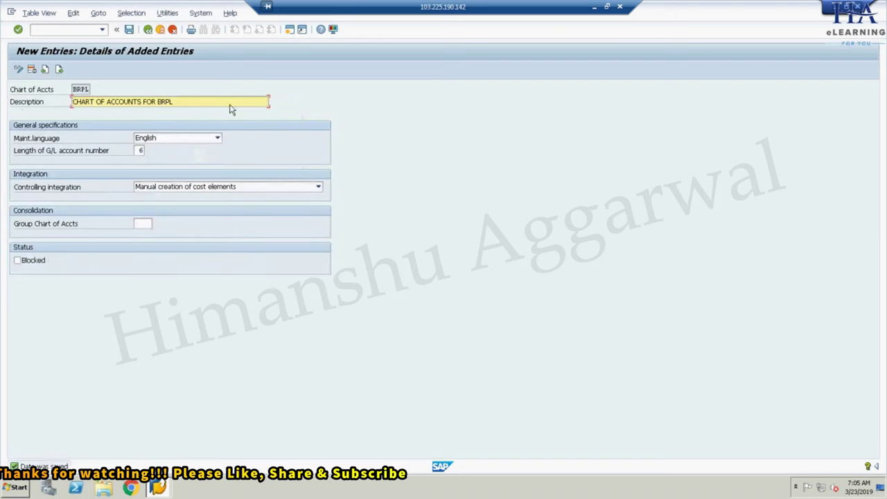
left_click(147, 30)
left_click(148, 31)
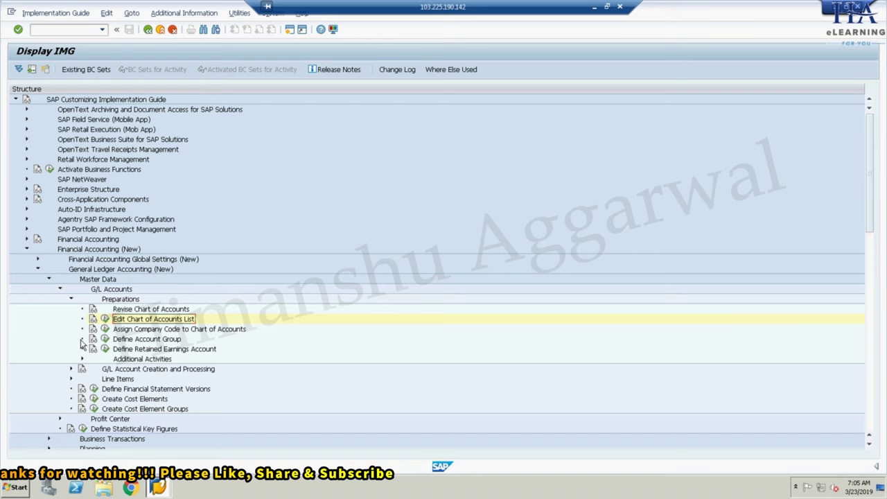
- Assign chart of accounts BRPL to company code BRPL, save under the customizing request, and go back
left_click(105, 329)
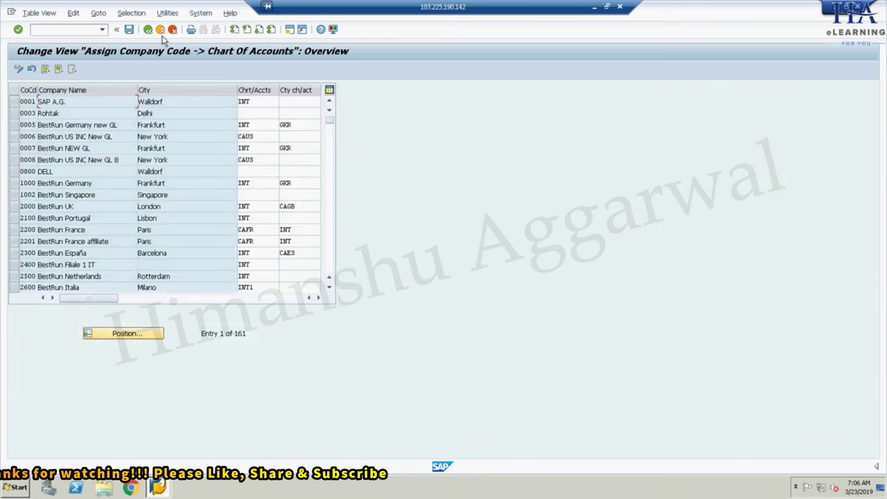
left_click(117, 337)
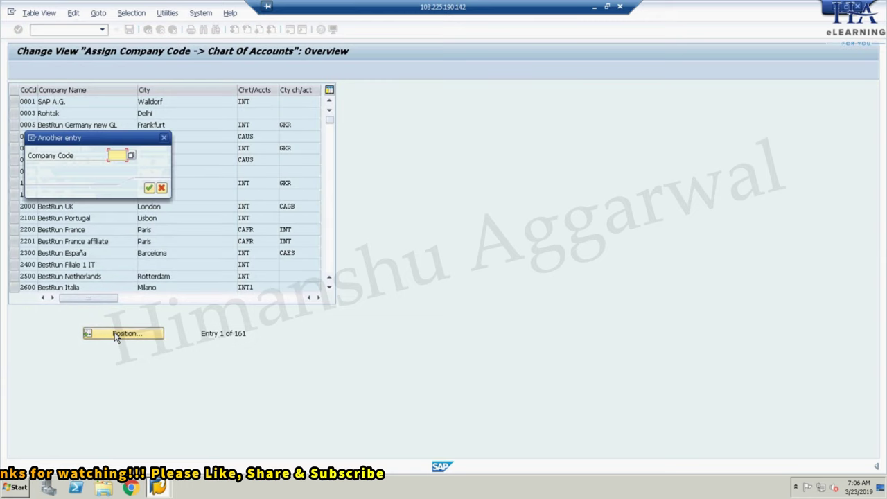
type("BRPL")
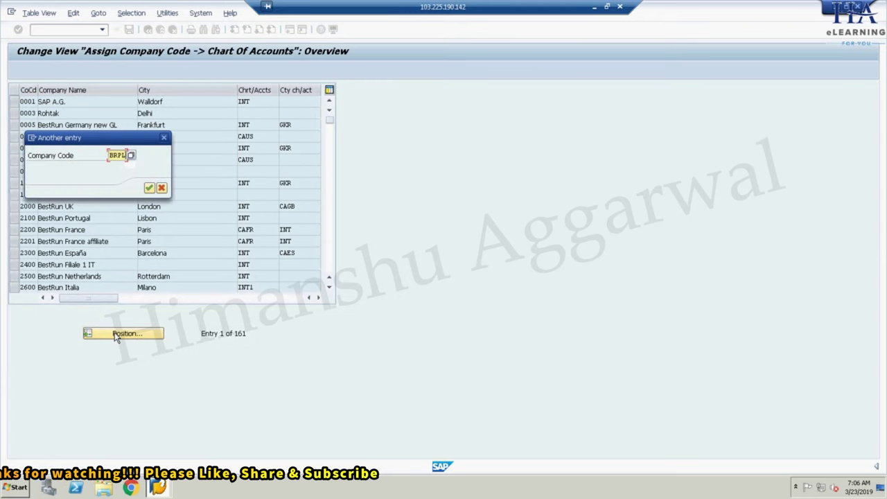
key("Return")
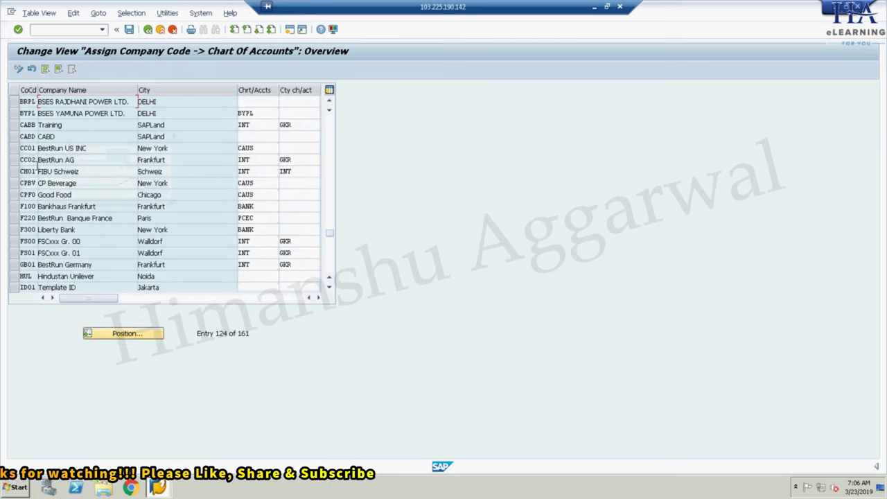
left_click(263, 101)
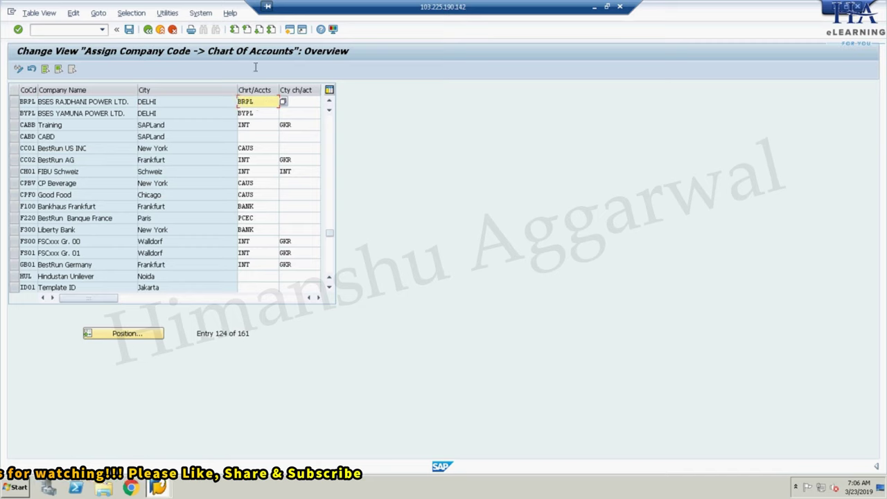
left_click(129, 30)
left_click(163, 188)
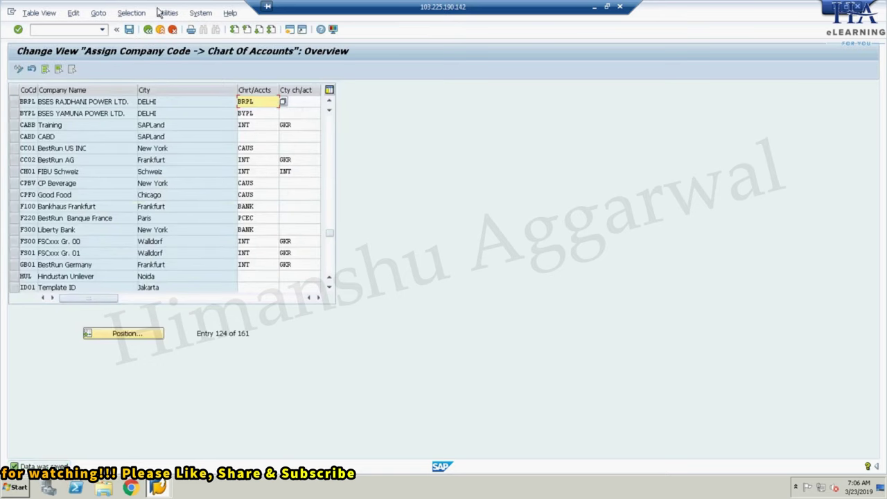
left_click(148, 29)
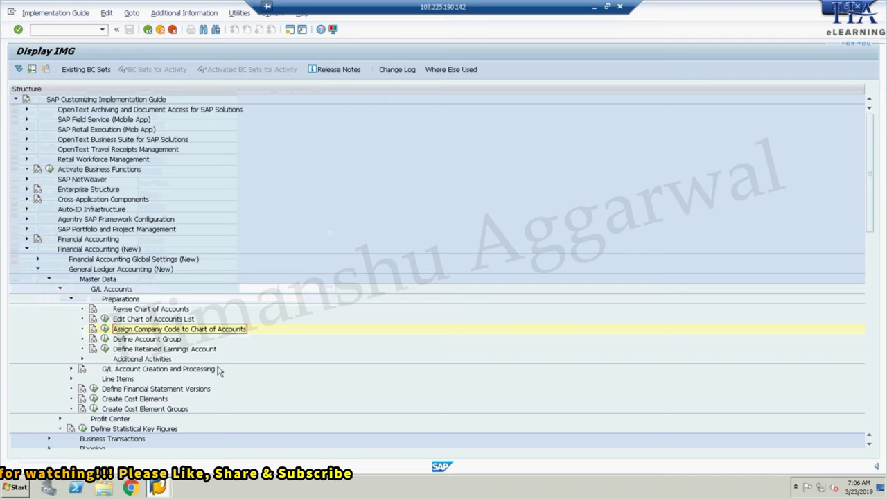
- Start new entries in Define Account Group, then minimize SAP to show the Excel notes
left_click(105, 339)
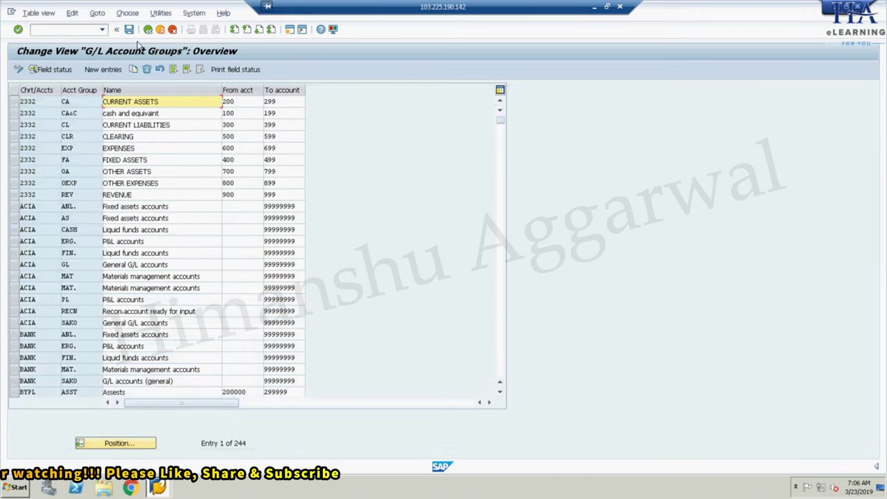
left_click(98, 72)
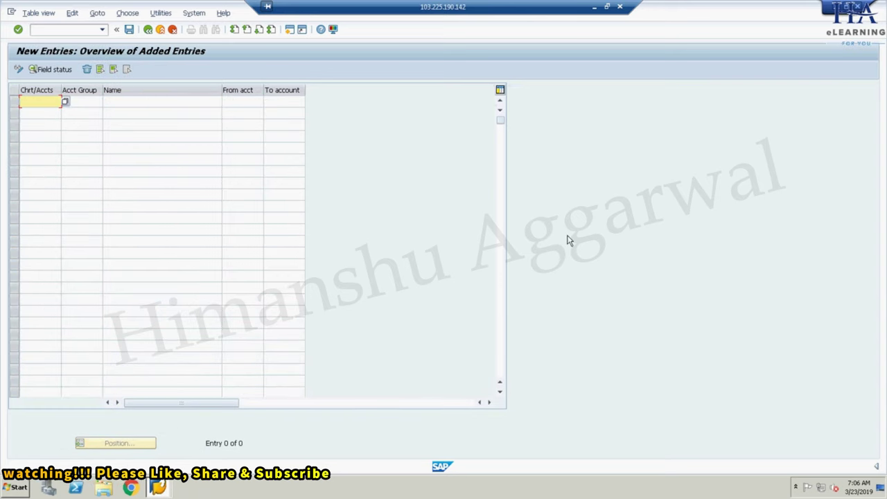
left_click(594, 7)
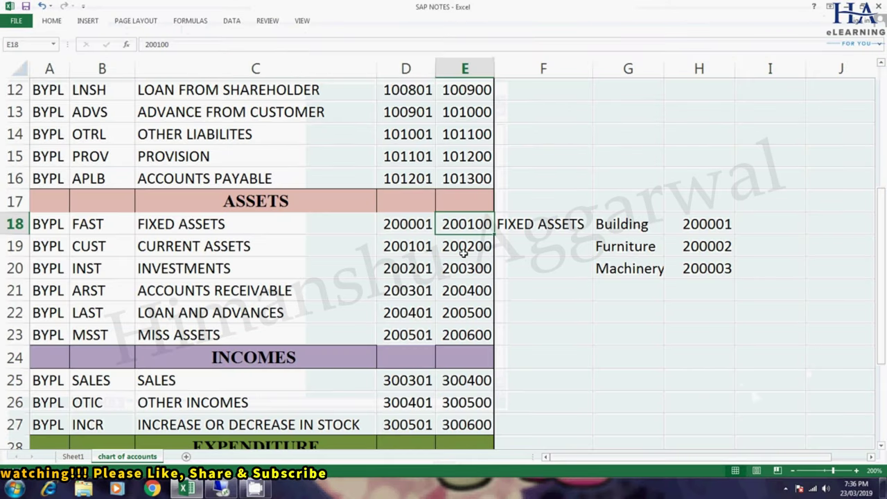
- Review the liability groups SCPL through APLB in rows A5:C9, then return to SAP
left_click_drag(881, 239, 881, 111)
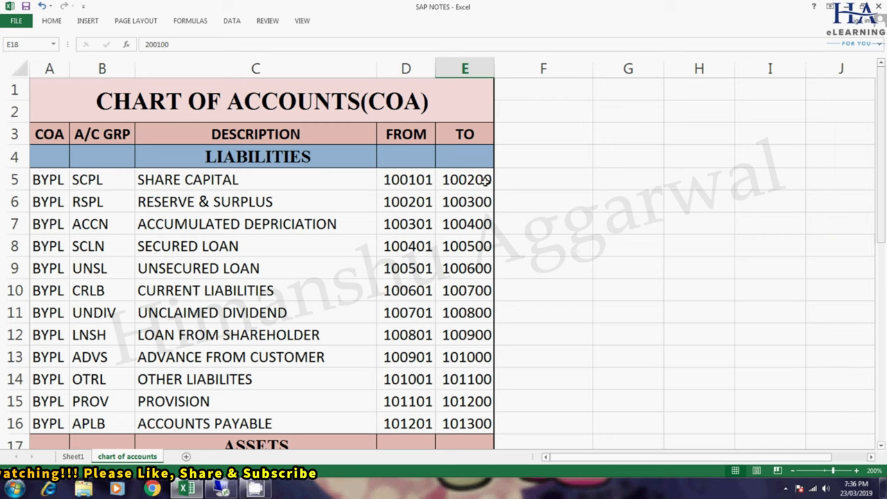
left_click_drag(54, 178, 248, 270)
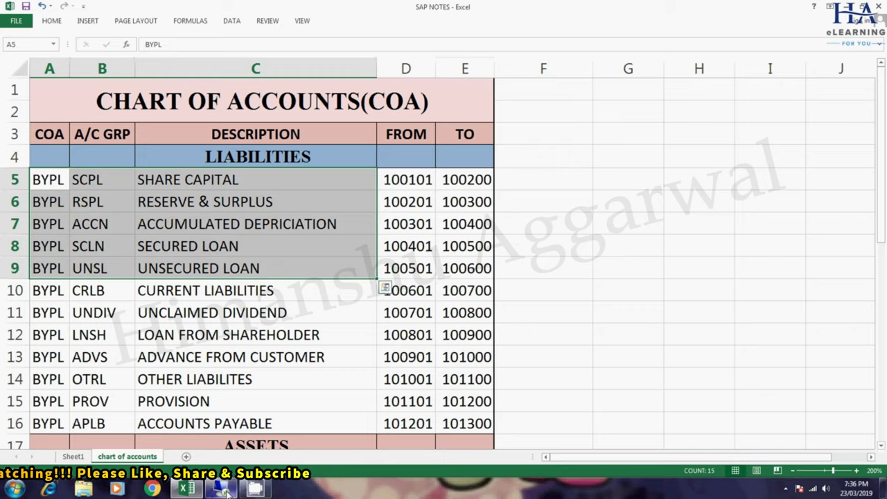
left_click(223, 491)
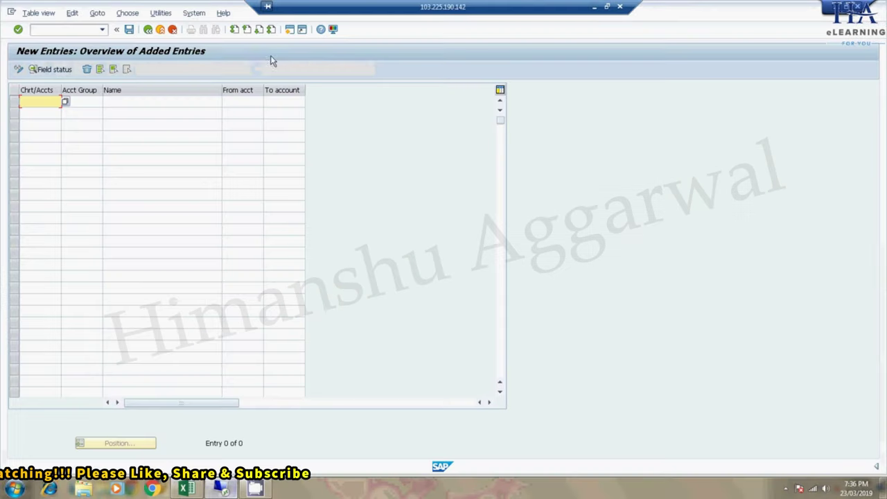
- Enter the BRPL row CAPL, SHARE CAPITAL, numbered 100000 to 199999
left_click(42, 104)
type("BRPL")
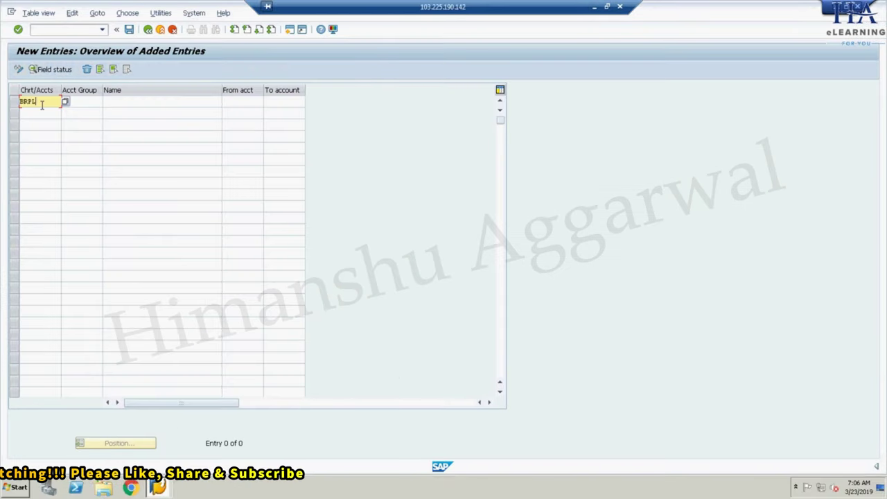
key("Tab")
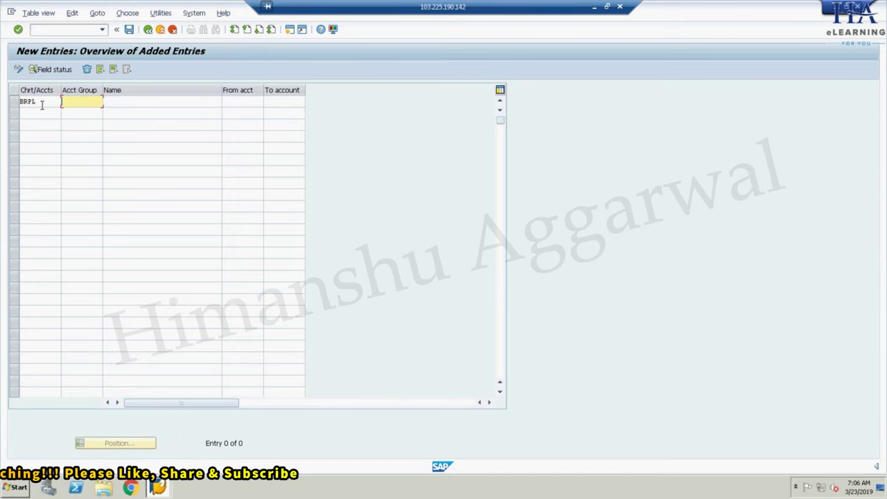
type("CAPL")
key("Tab")
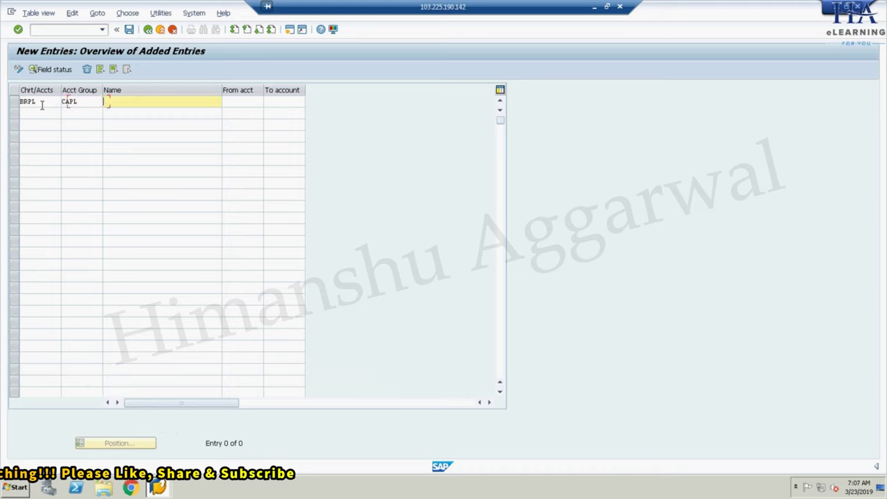
type("S")
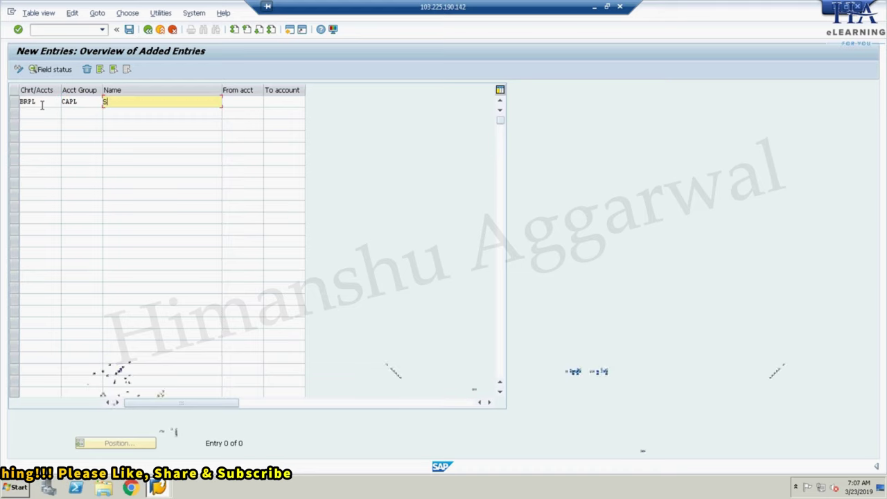
type("HARE CAPITAL")
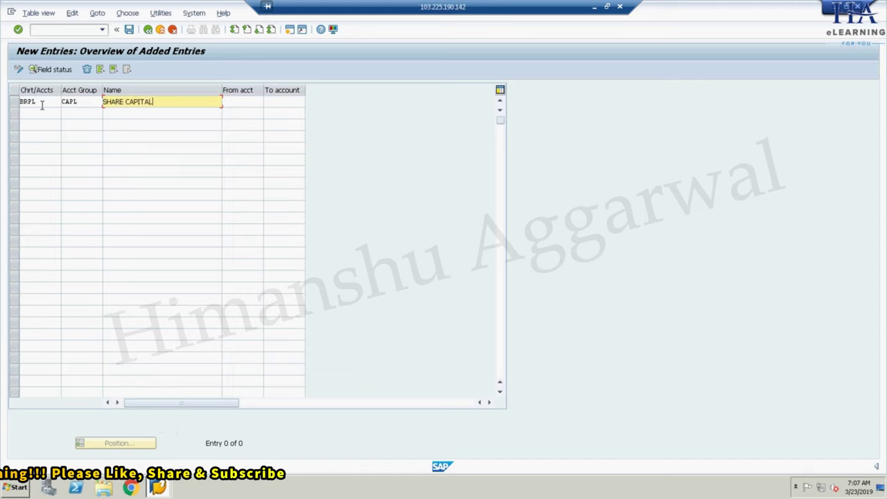
key("Tab")
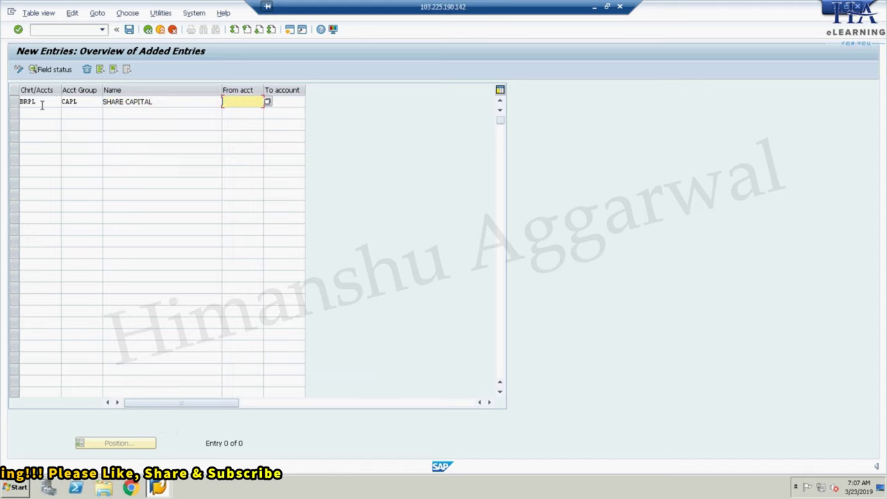
type("100000")
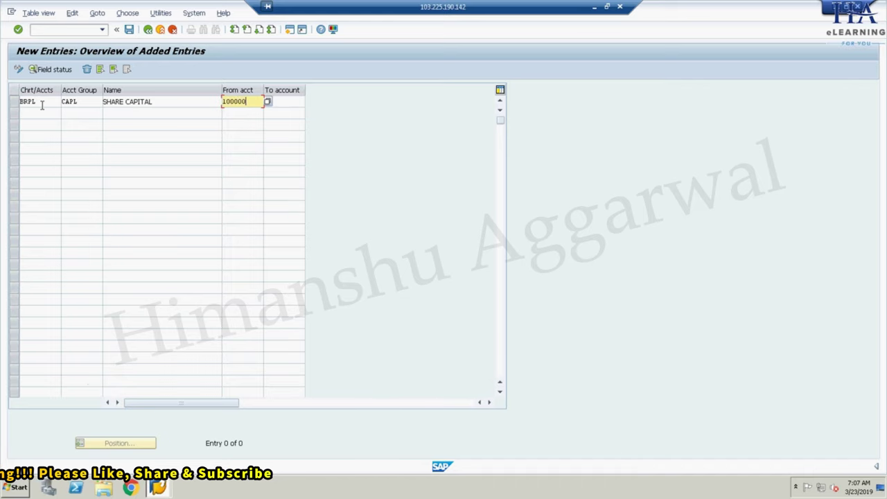
key("Tab")
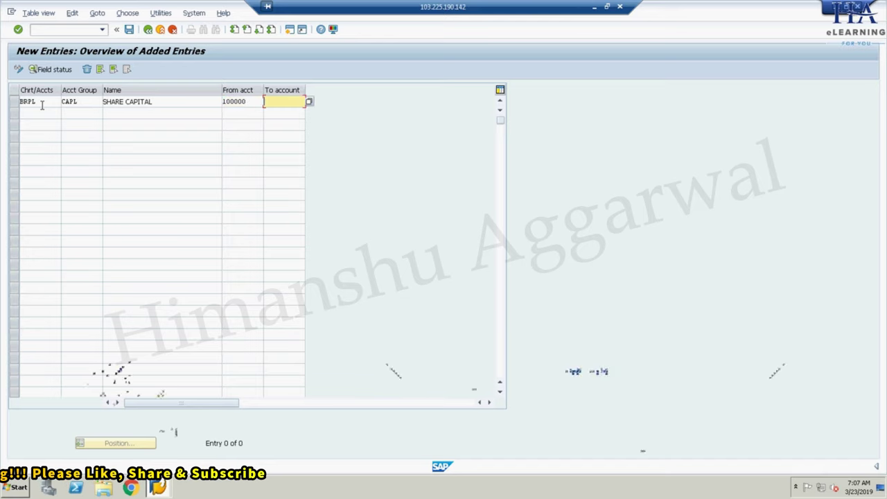
type("199999")
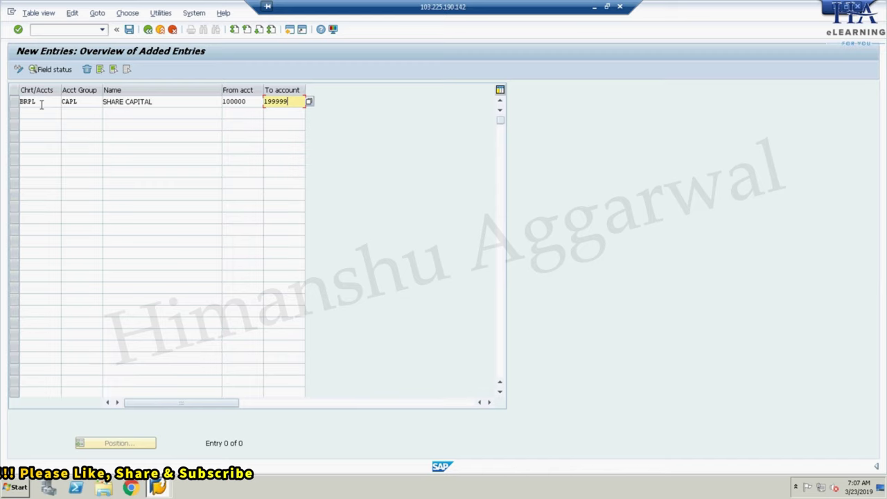
key("Return")
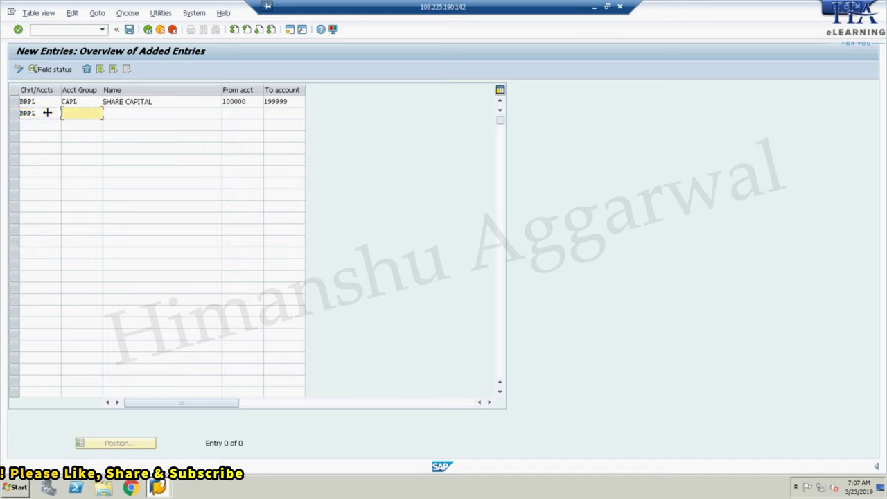
- Add account group ASST named ASSETS with range 200000–299999
type("ASST")
key("Tab")
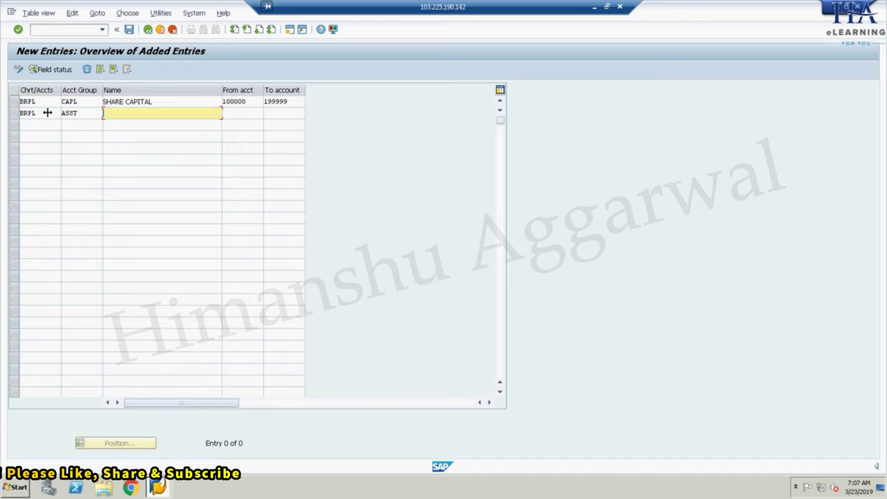
type("ASS")
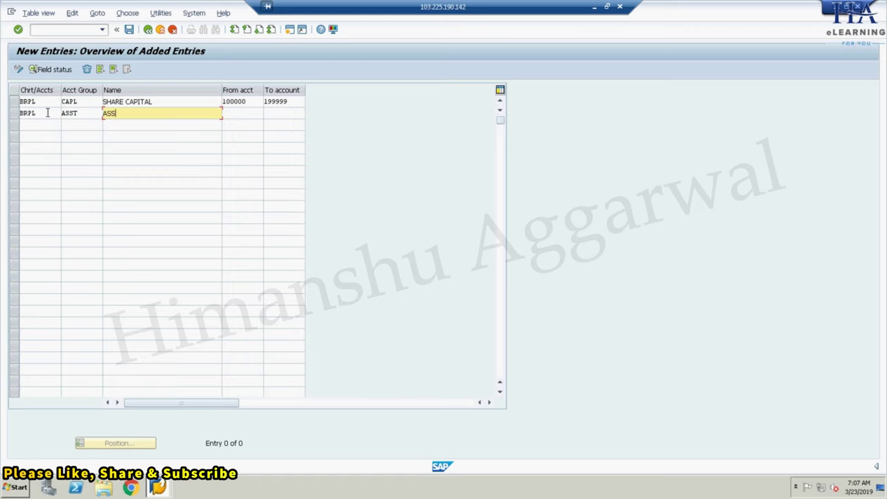
type("ETS")
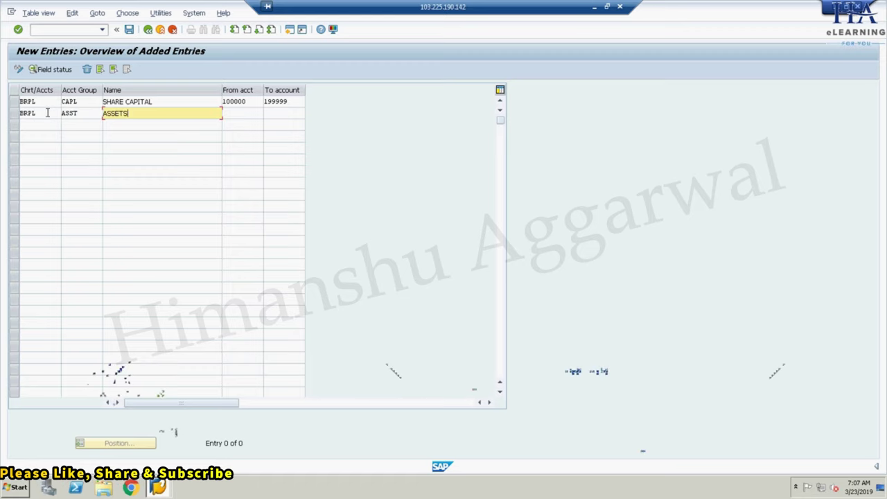
key("Tab")
type("200000")
key("Tab")
type("299999")
key("Tab")
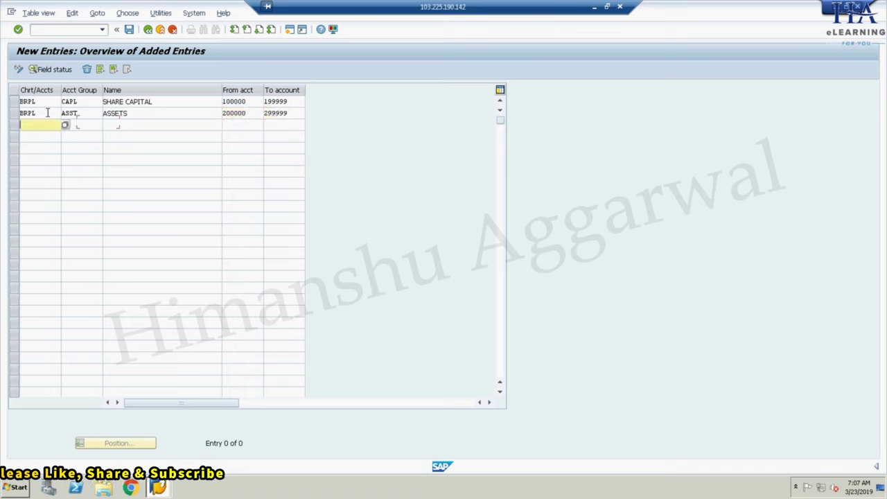
- Add BRPL account group LIBL named LIABLITIES with range 300000–399999
type("BRPL")
key("Tab")
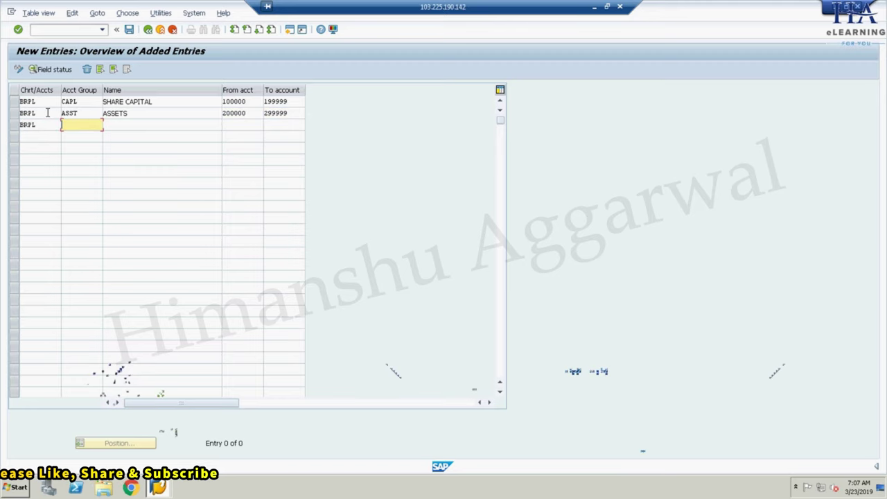
type("LIBL")
key("Tab")
type("LIABLITIES")
key("Tab")
type("3")
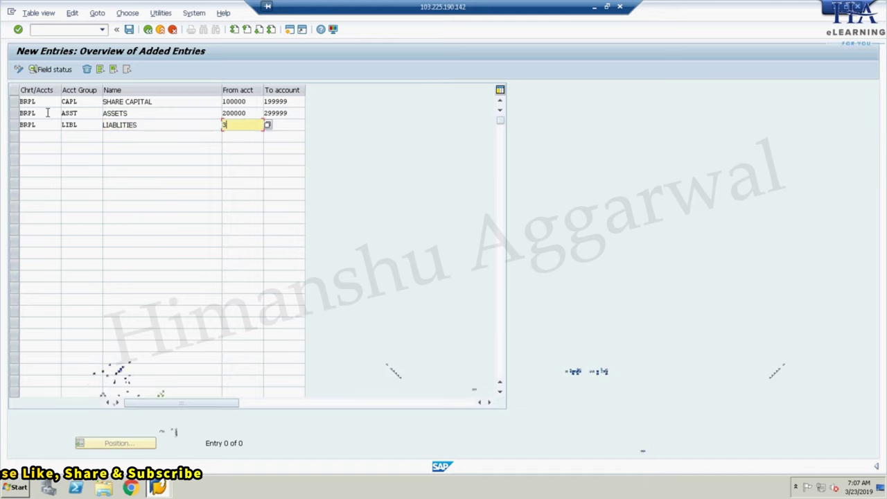
type("00000")
key("Tab")
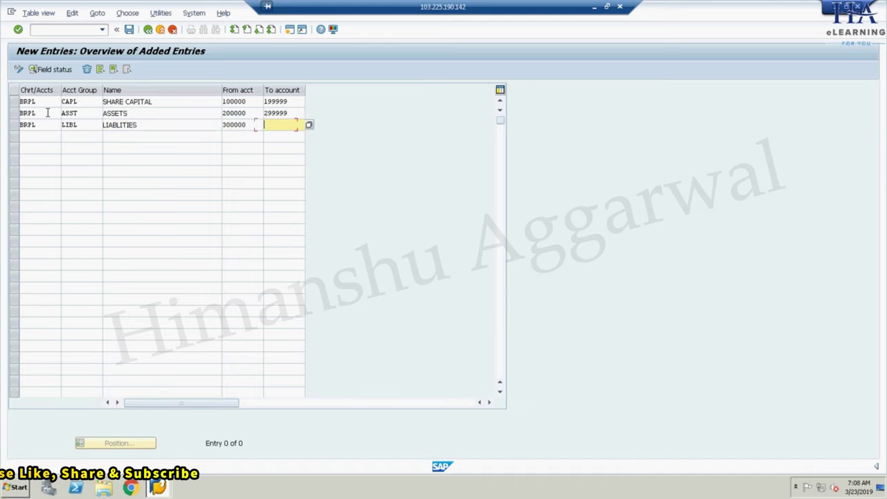
type("39999")
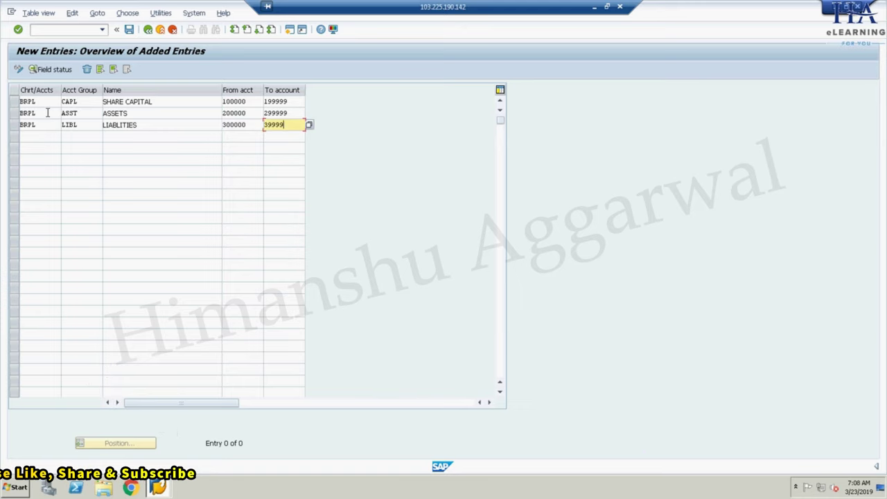
type("9")
key("Tab")
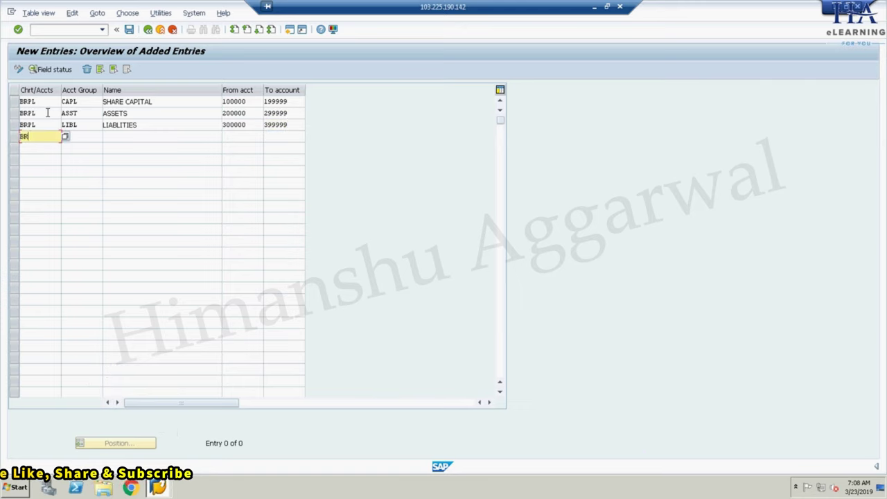
- Add BRPL account group EXPN named EXPENSES with range 400000–499999
type("BRPL")
key("Tab")
type("EXP")
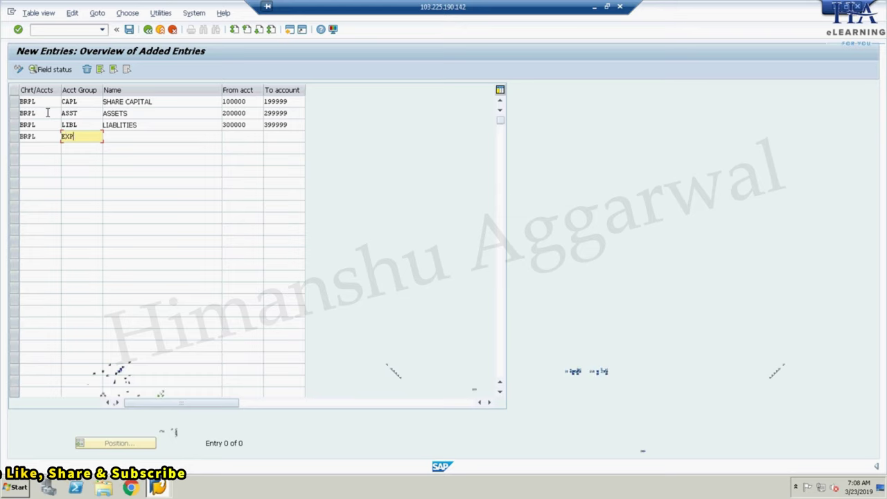
type("N")
key("Tab")
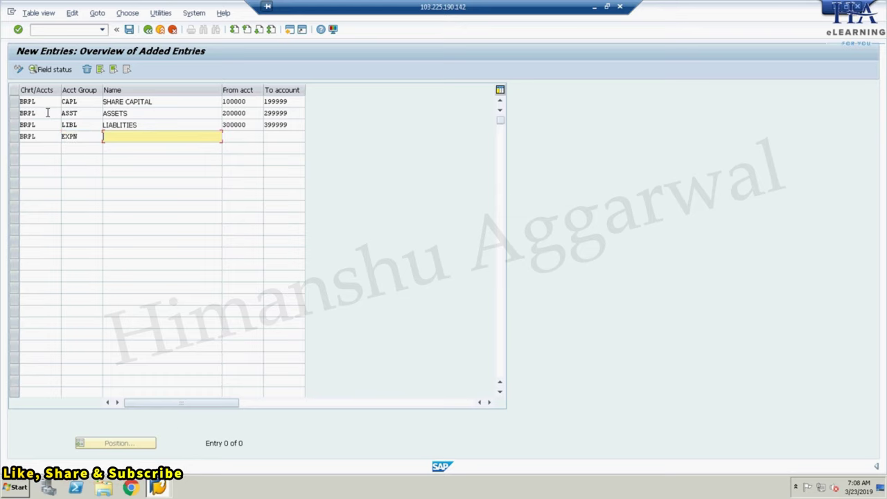
type("EXPEN")
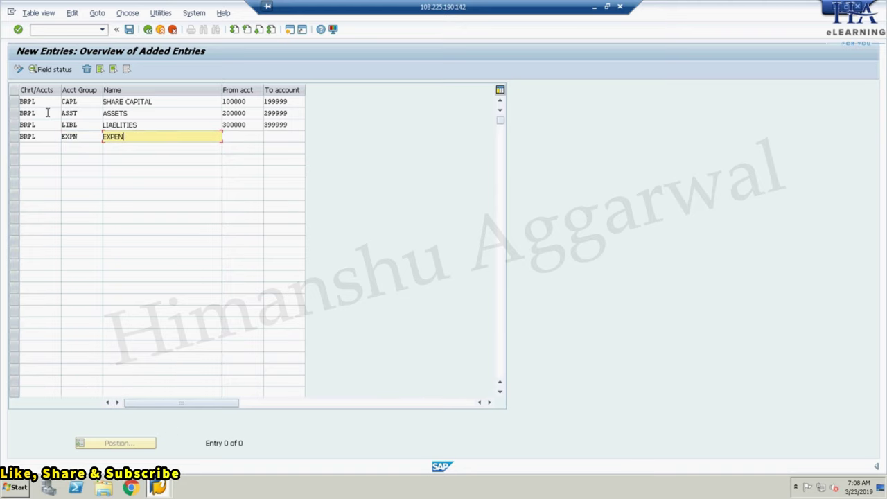
type("SES")
key("Tab")
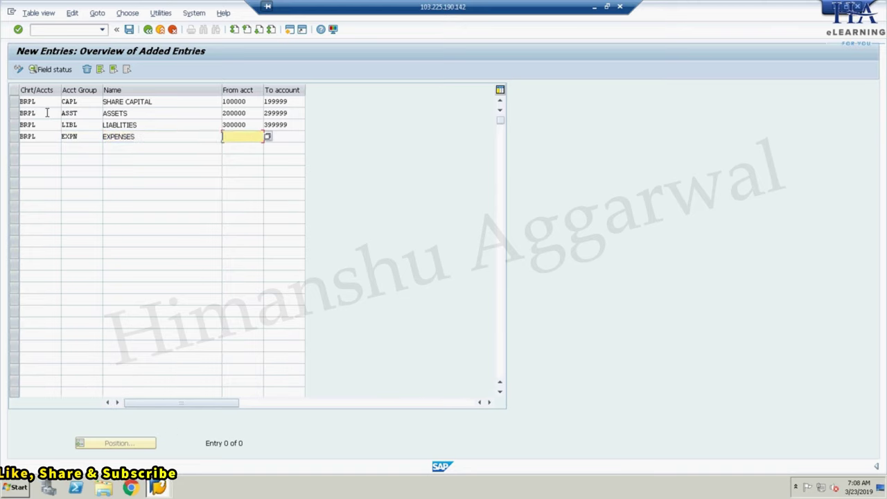
type("400000")
key("Tab")
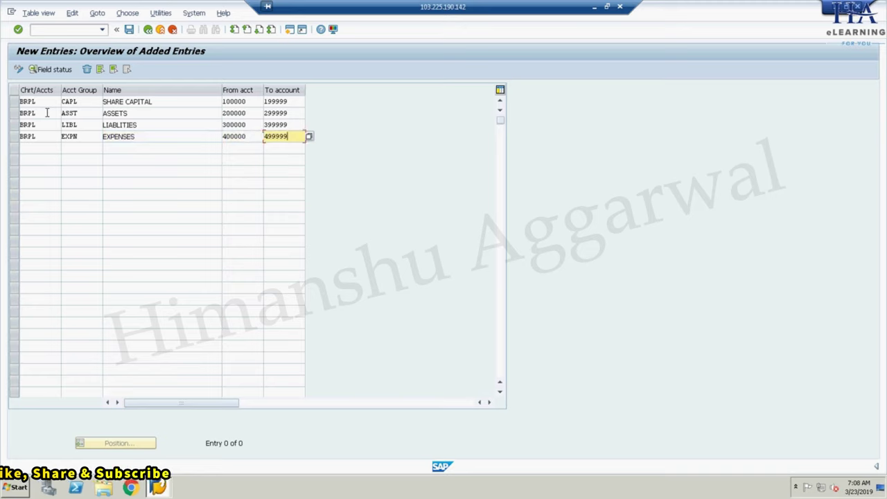
key("Tab")
- Add BRPL account group INCM named INCOME with range 500000–599999 and accept all entries
type("BRP")
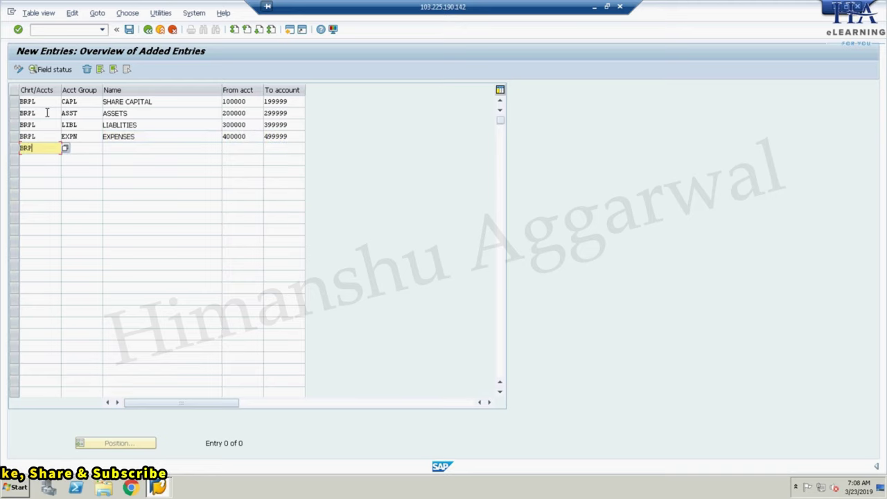
type("L")
key("Tab")
type("INCM")
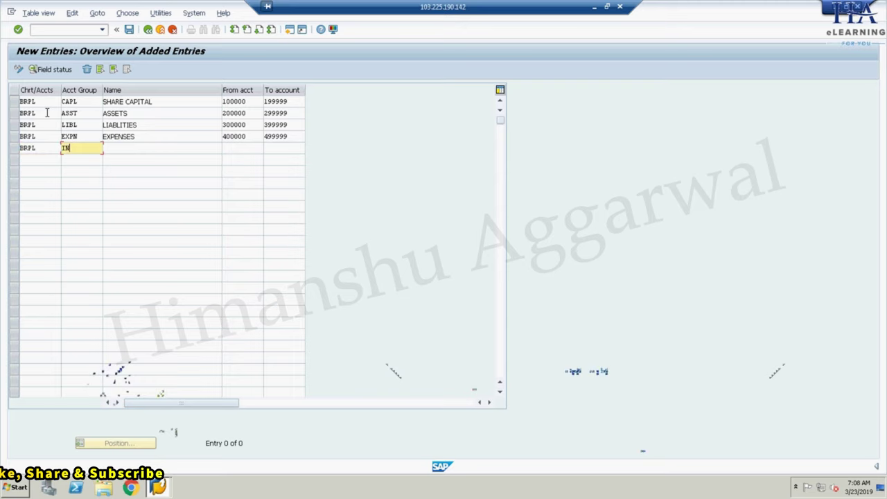
key("Tab")
type("INCOME")
key("Tab")
type("500000")
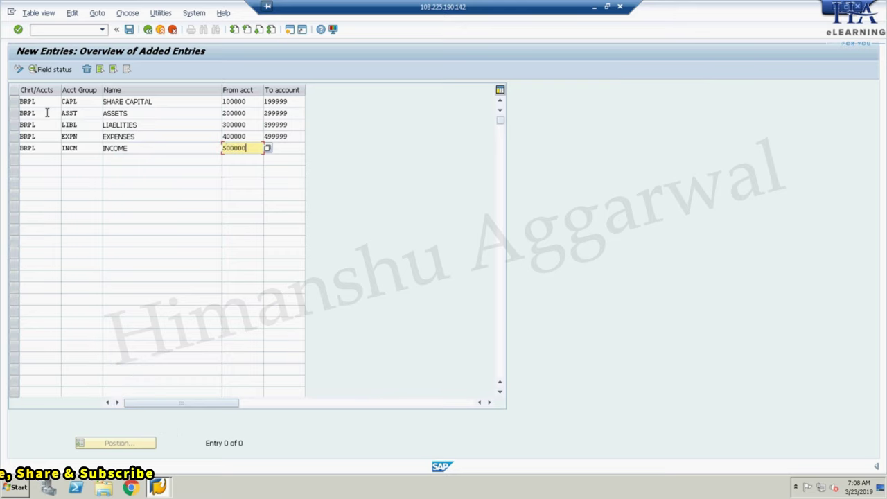
key("Tab")
type("5999")
key("BackSpace")
key("BackSpace")
key("BackSpace")
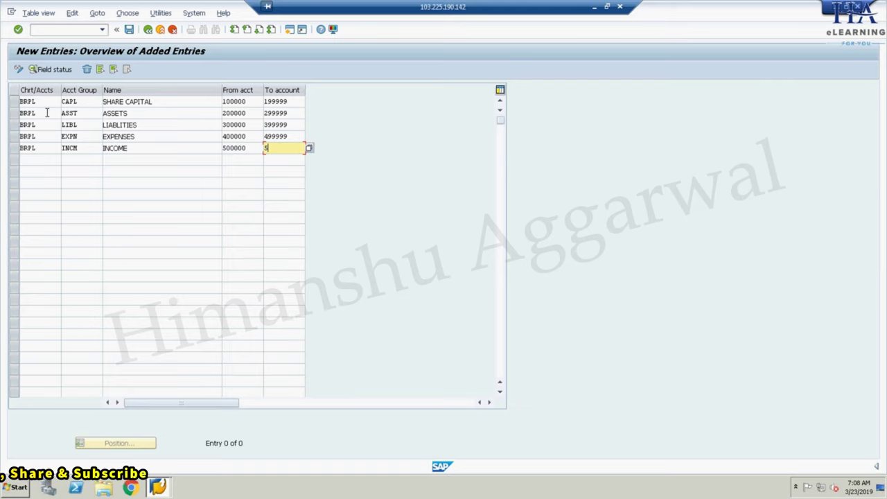
type("99999")
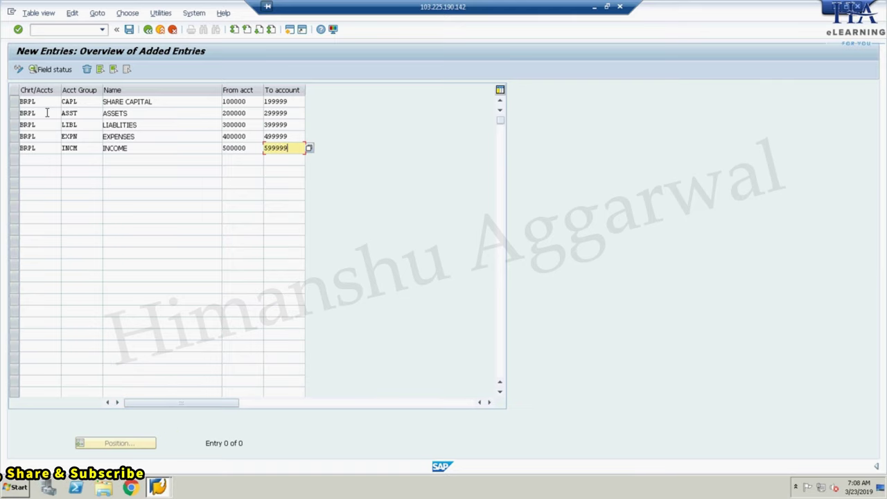
key("Return")
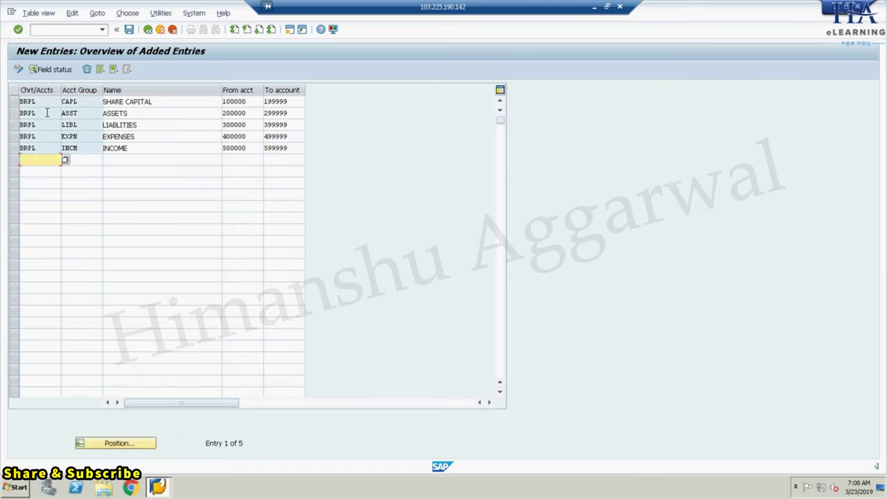
- Review the first entry, then save the five BRPL account groups and confirm the customizing request
left_click(43, 102)
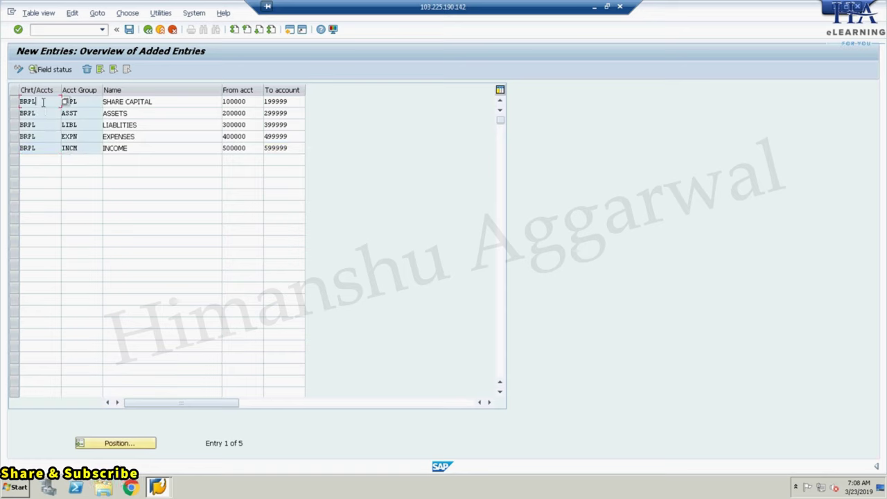
left_click(90, 101)
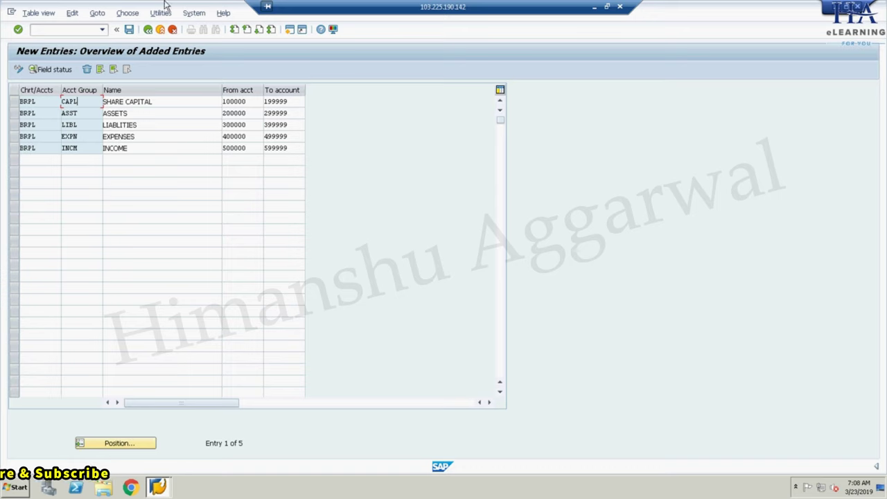
left_click(129, 30)
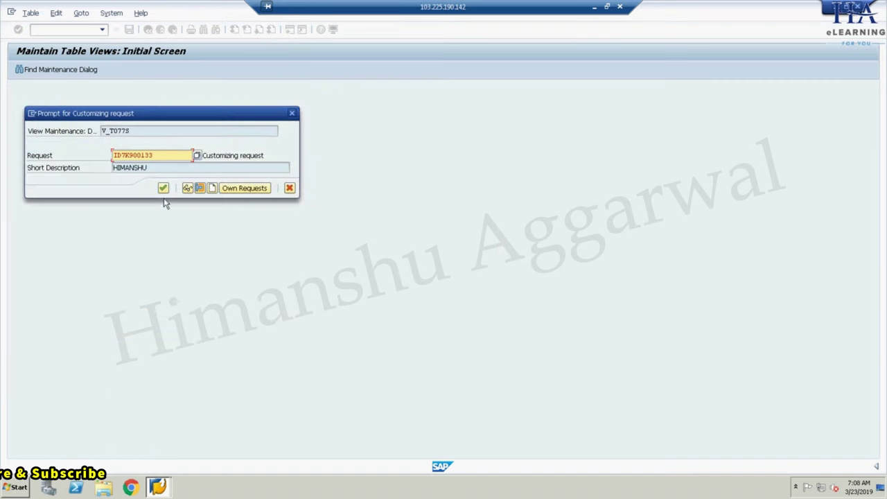
left_click(164, 189)
- Return to the IMG tree and start the Define Retained Earnings Account activity
left_click(148, 30)
left_click(148, 29)
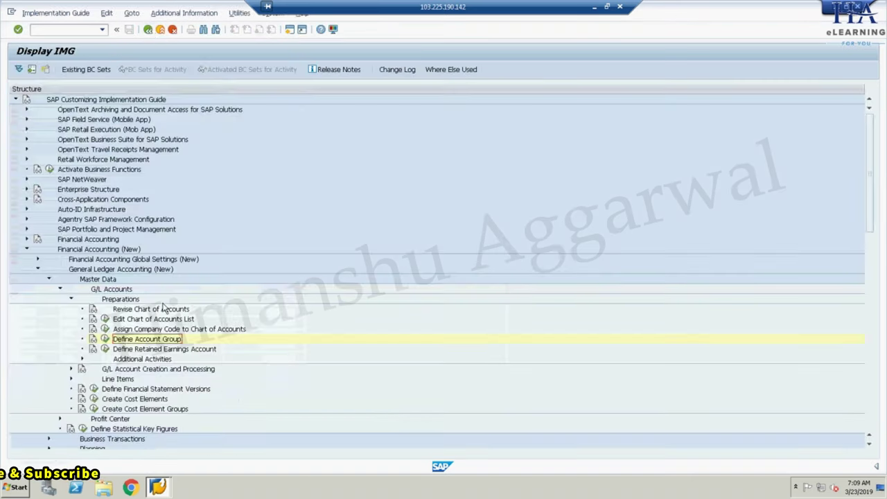
left_click(107, 352)
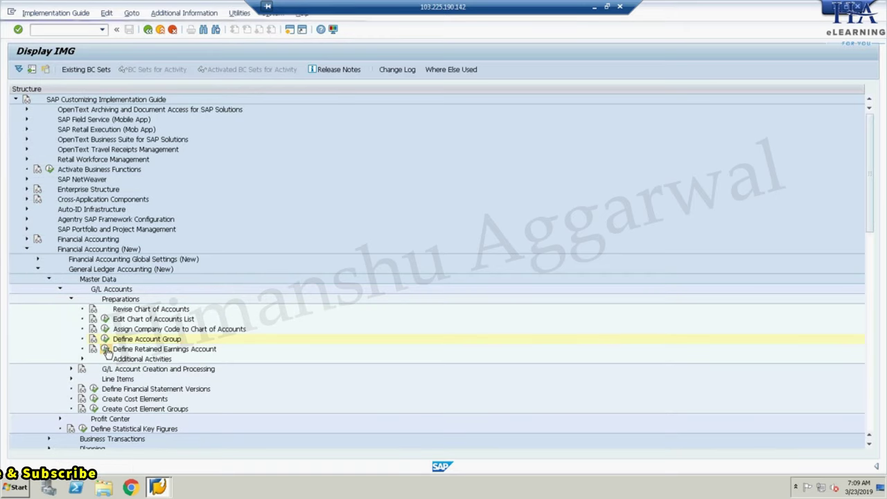
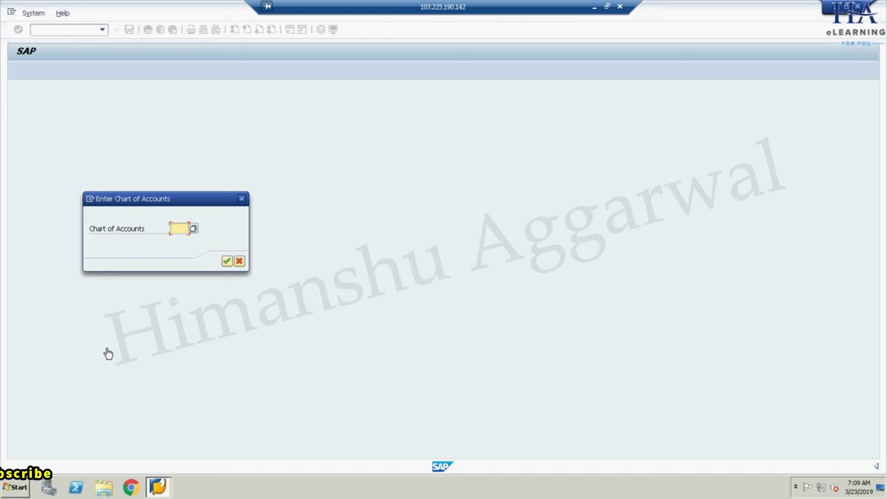
- Enter chart of accounts BRPL and map P&L statement key X to account 100000, accepting the warning
type("RPL")
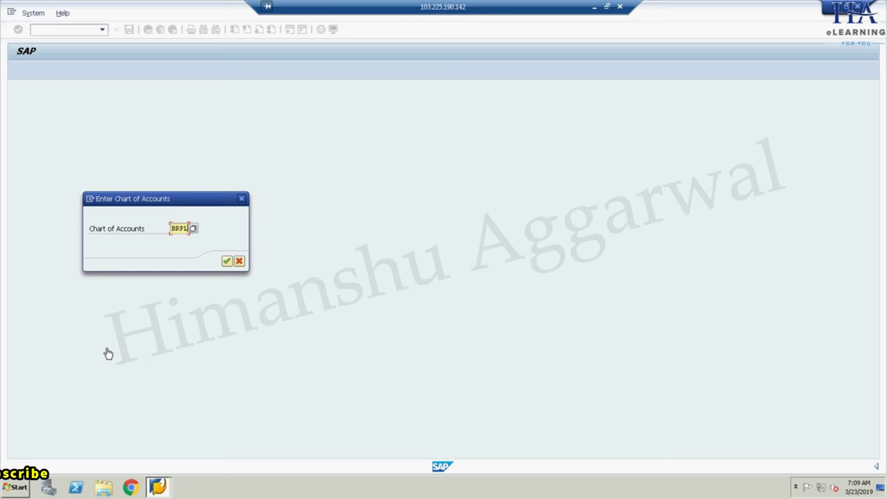
key("Return")
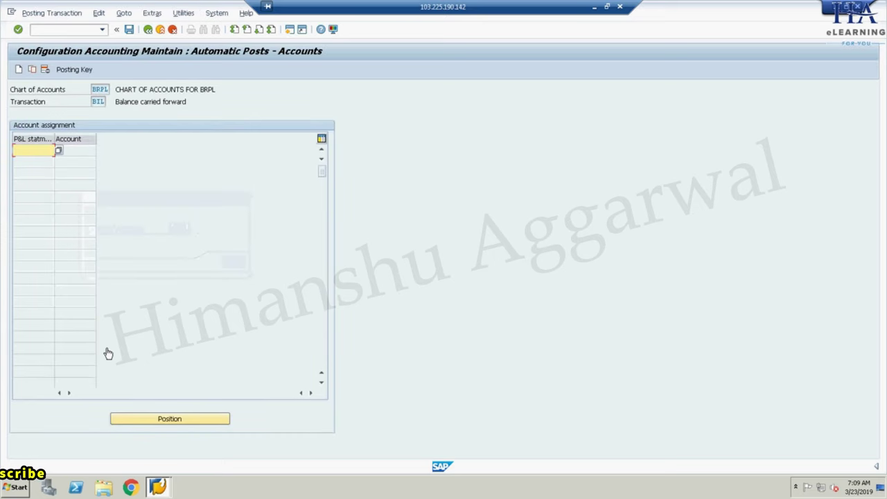
type("X")
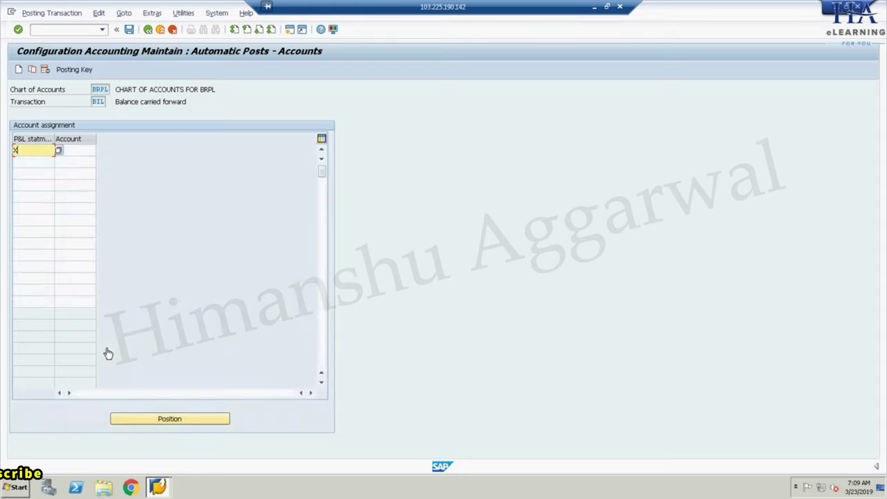
key("Tab")
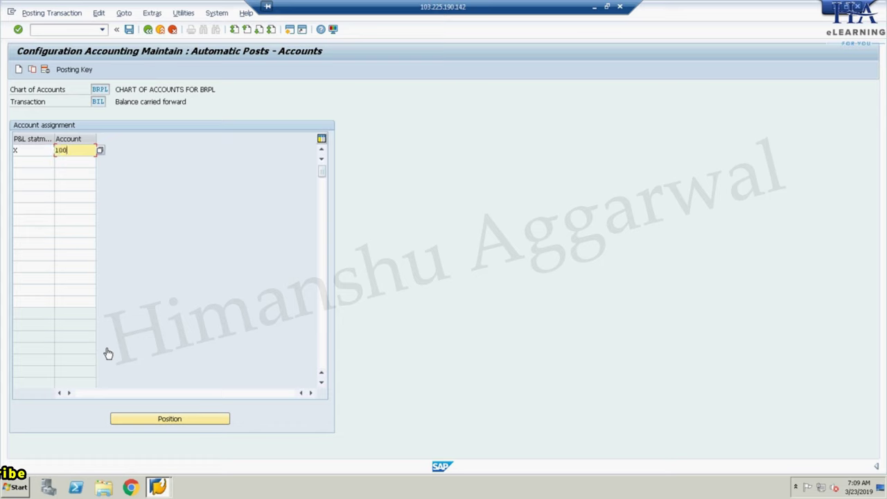
type("000")
key("Return")
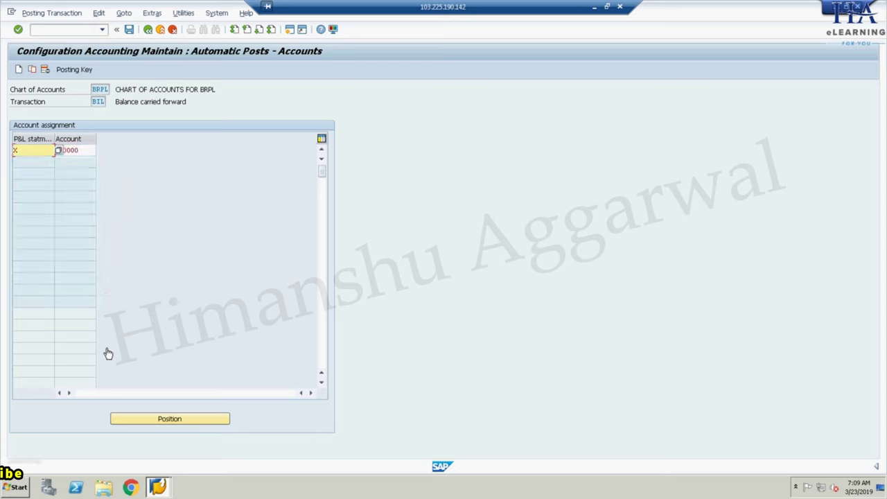
key("Return")
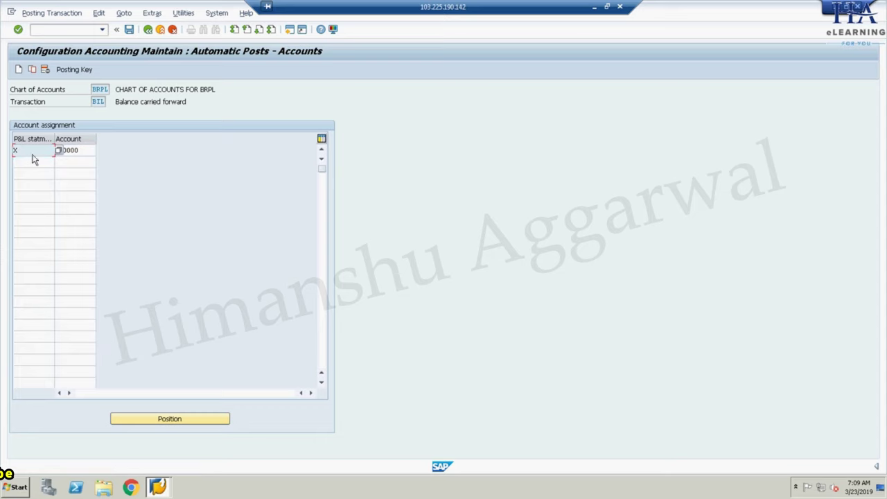
left_click(76, 163)
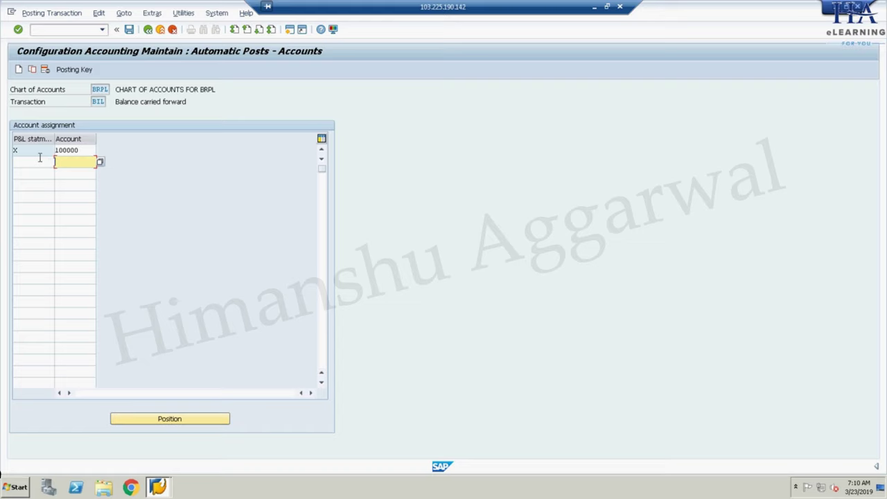
- Save the key X / account 100000 assignment under the customizing request and return to Display IMG
left_click(129, 29)
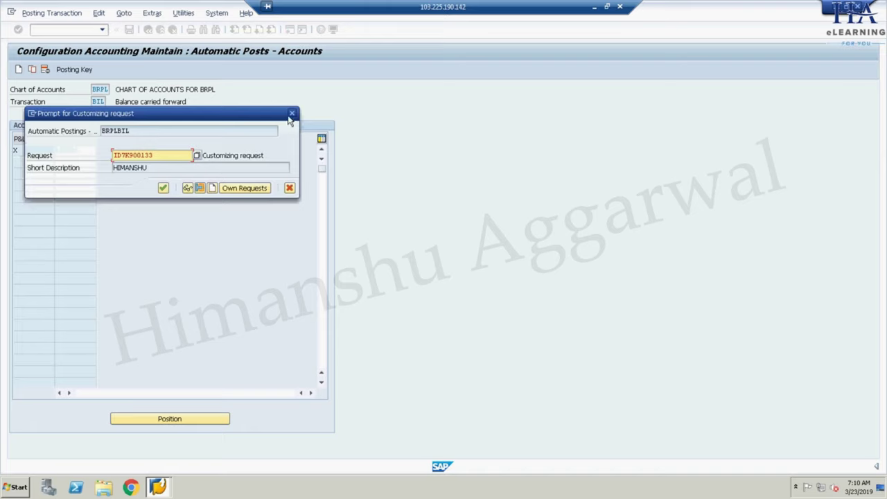
left_click(291, 113)
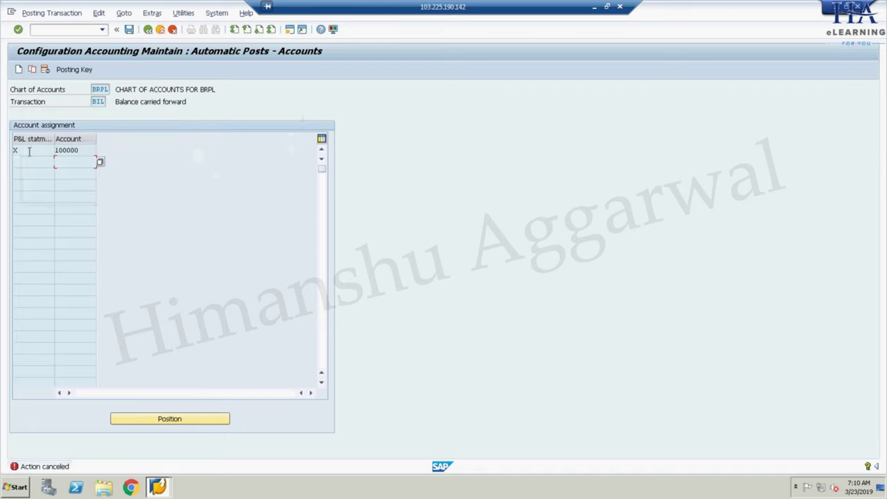
left_click(83, 153)
left_click(129, 31)
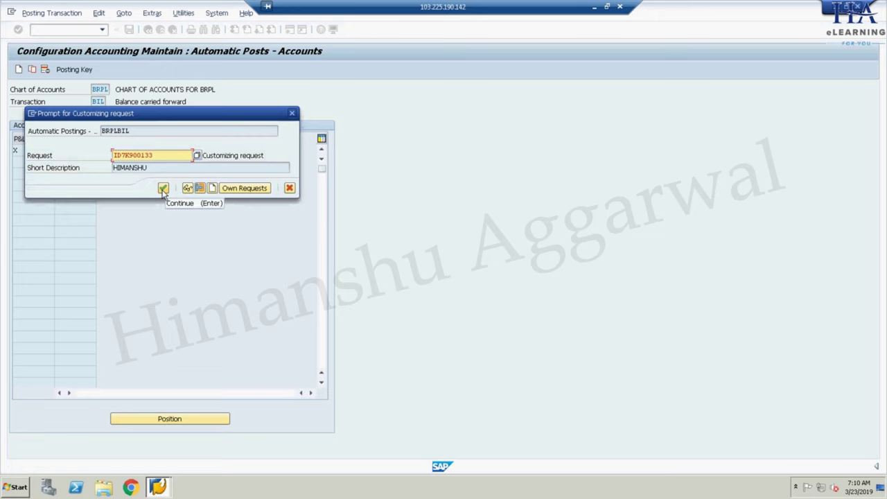
left_click(163, 189)
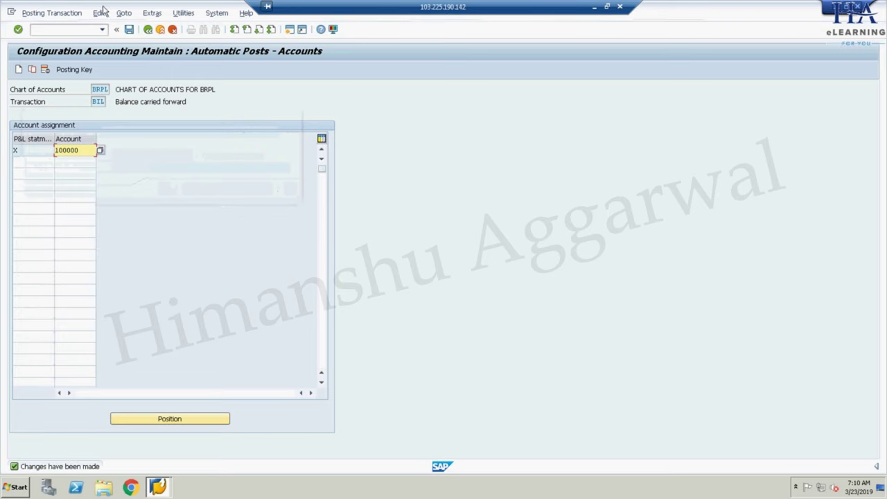
left_click(147, 29)
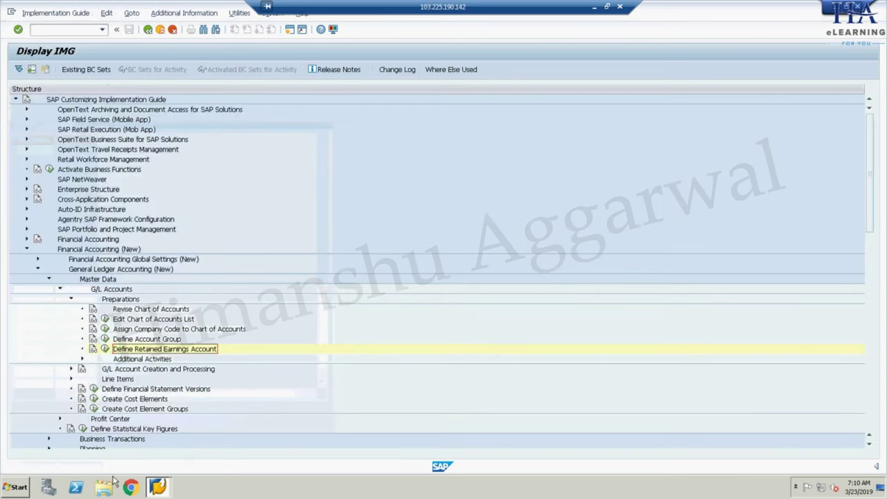
- Switch to Sheet1 of SAP NOTES and review steps 5 and 6 with codes OB13 and OB62
left_click(594, 6)
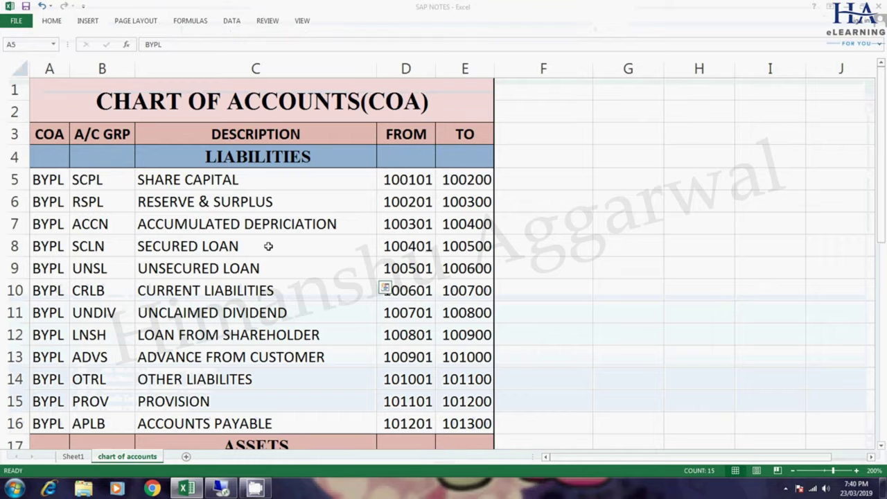
left_click(73, 456)
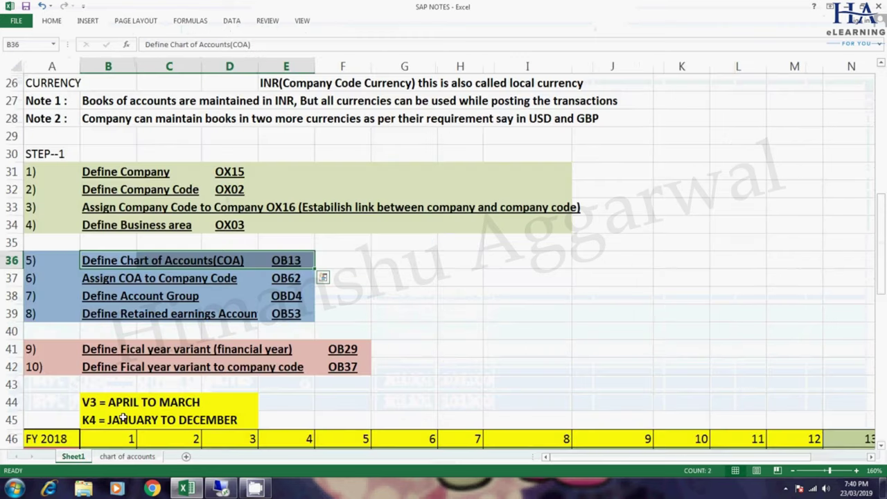
left_click(107, 261)
left_click(203, 264)
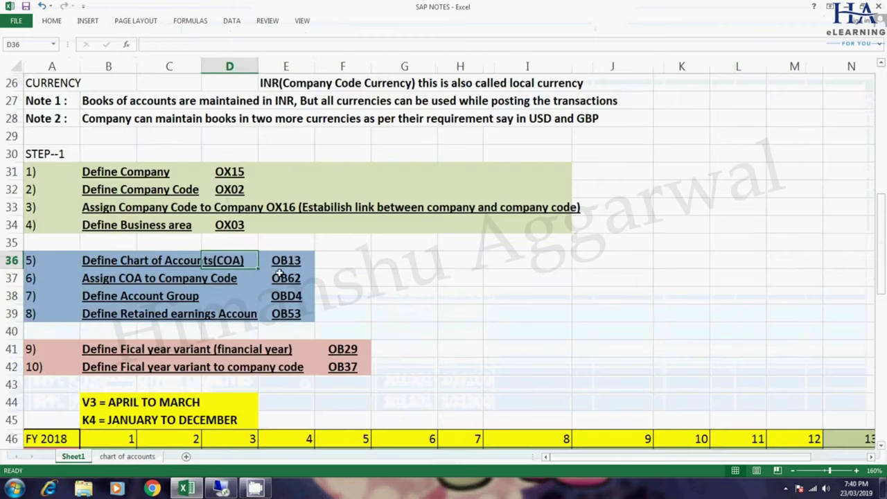
left_click(296, 260)
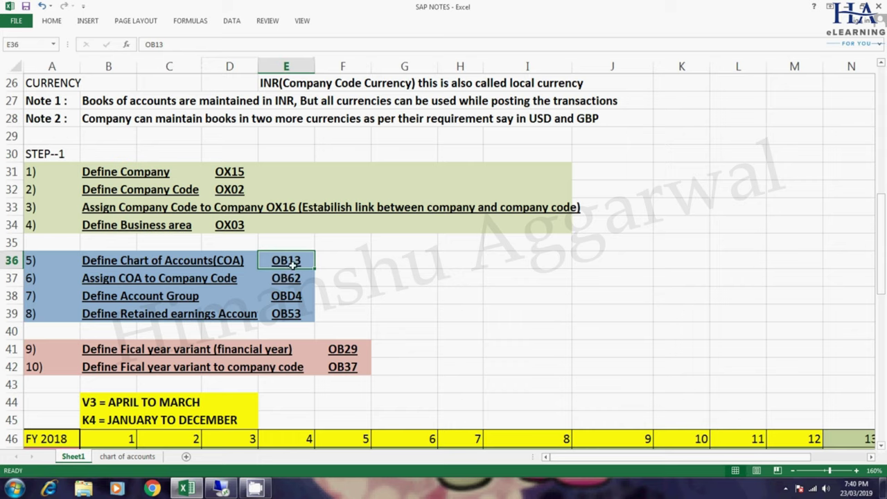
left_click(147, 278)
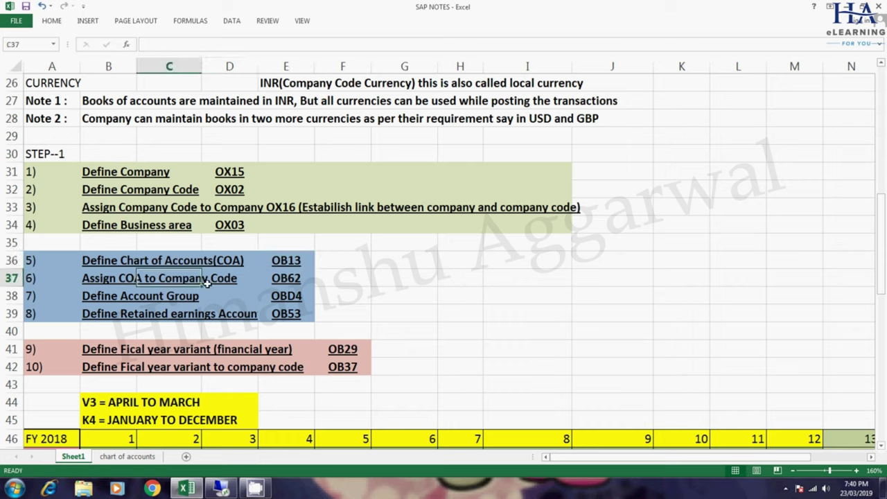
left_click(294, 279)
- Review steps 7 and 8 with codes OBD4 and OB53, then select codes OB13 through OB53
left_click(118, 296)
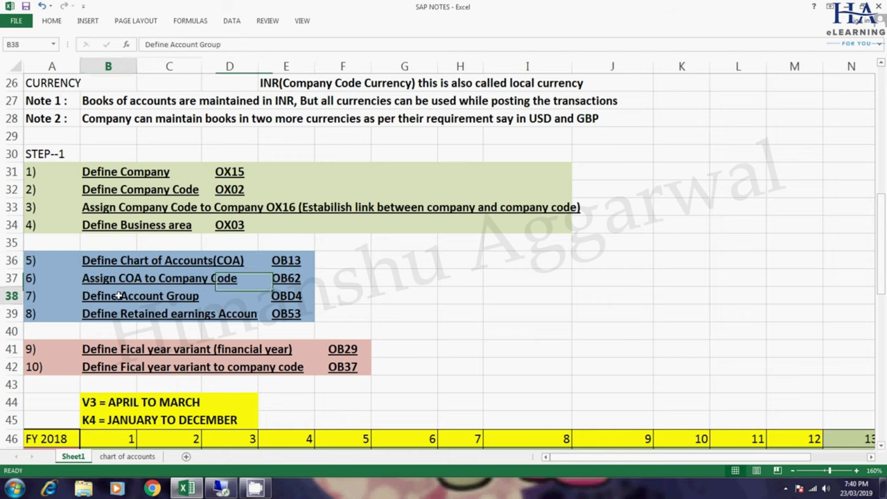
left_click(303, 299)
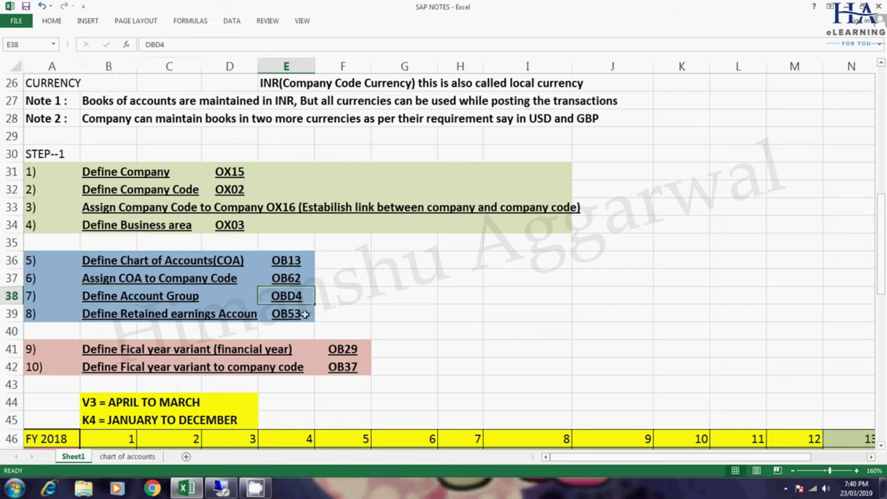
left_click(122, 313)
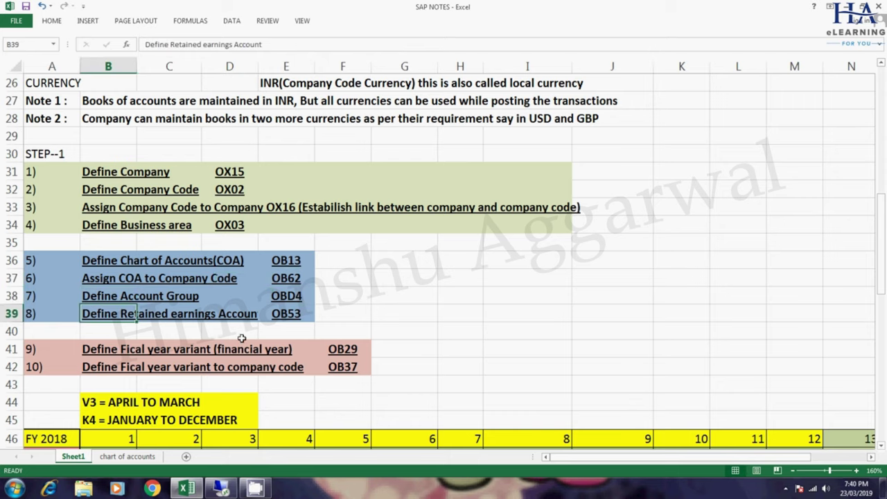
left_click(280, 315)
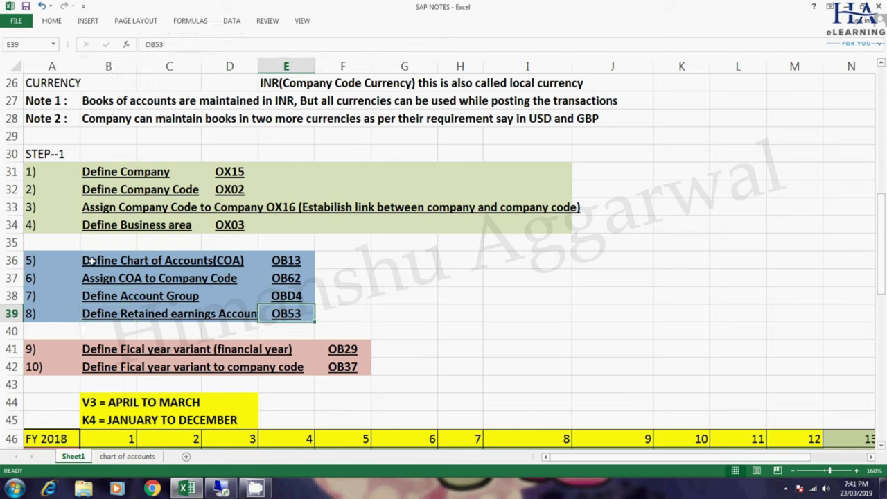
left_click_drag(286, 264, 286, 313)
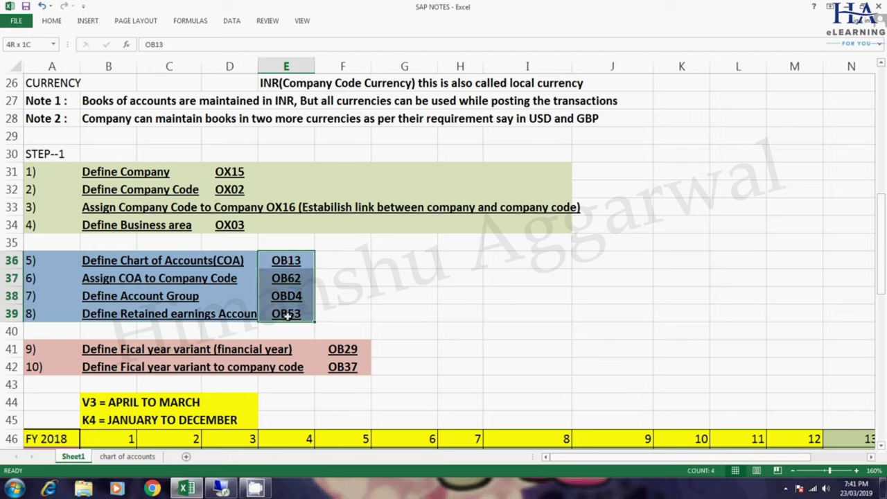
left_click(163, 260)
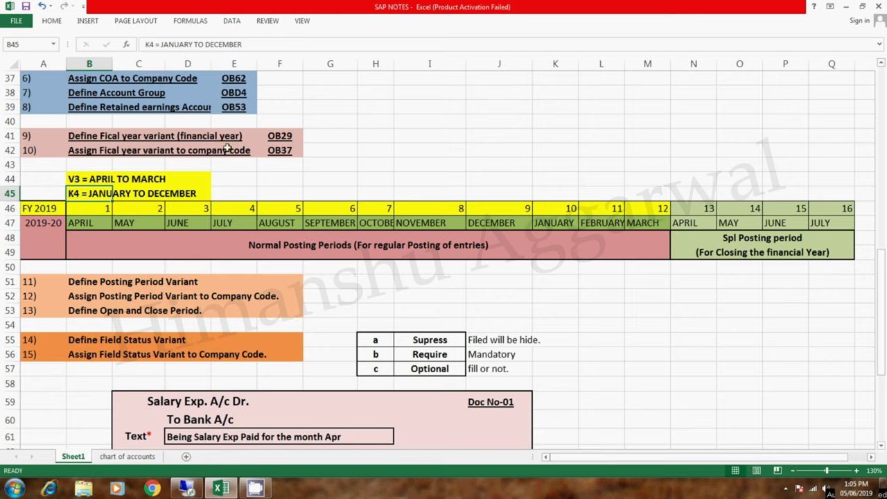
- Select the descriptions of steps 5 to 8, then move to the fiscal year variant step
left_click_drag(881, 326, 883, 319)
left_click_drag(884, 285, 883, 255)
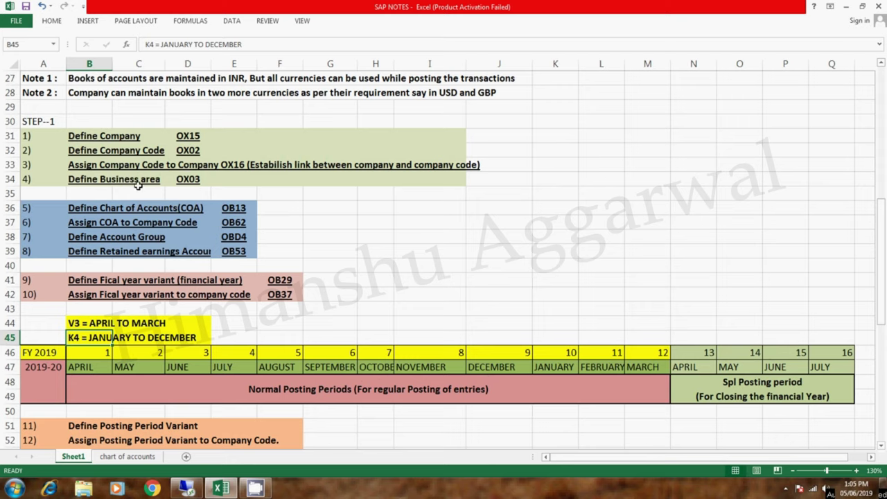
left_click_drag(79, 210, 174, 246)
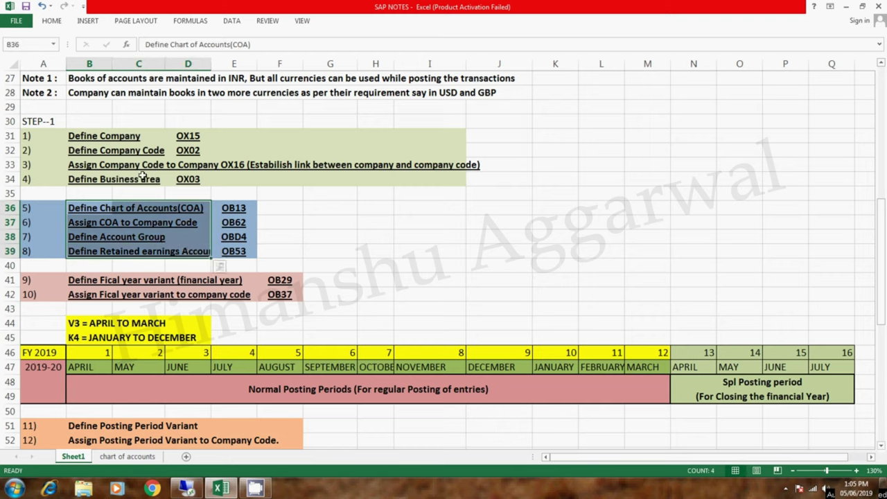
left_click_drag(884, 265, 884, 303)
left_click(339, 169)
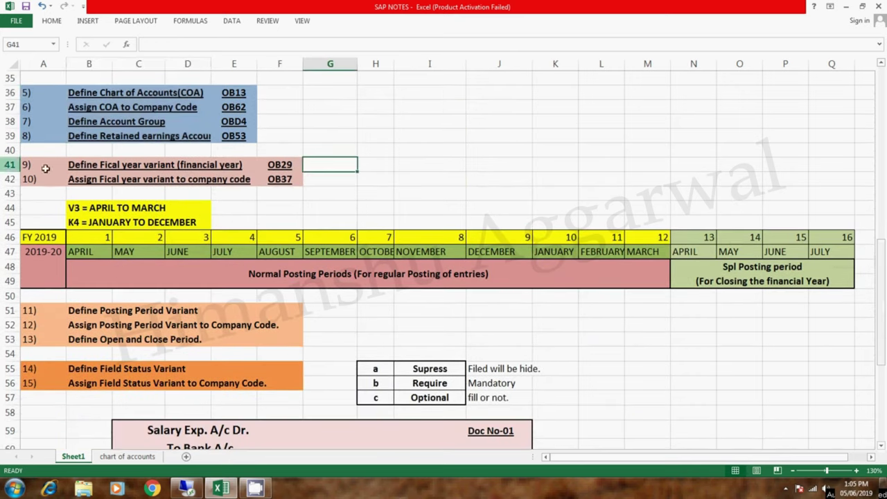
left_click(71, 165)
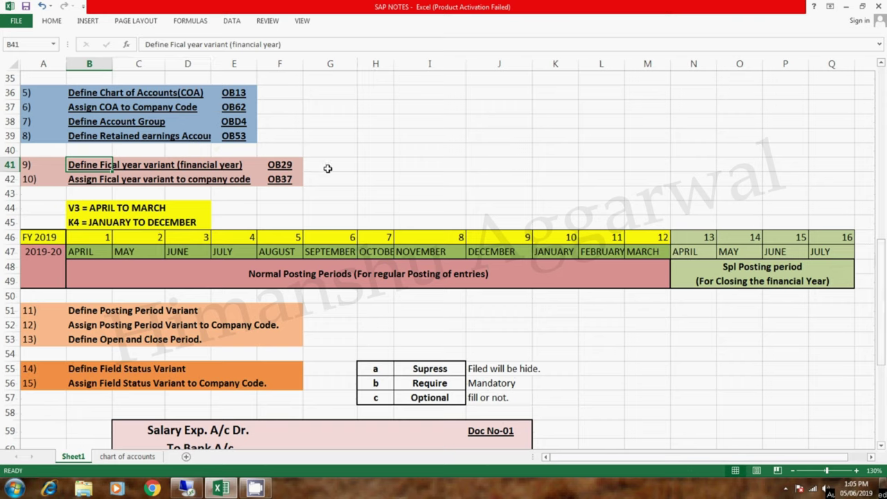
- Mark normal periods 1–12 and special periods 13–16 for V3 April to March, then return to SAP
left_click(106, 237)
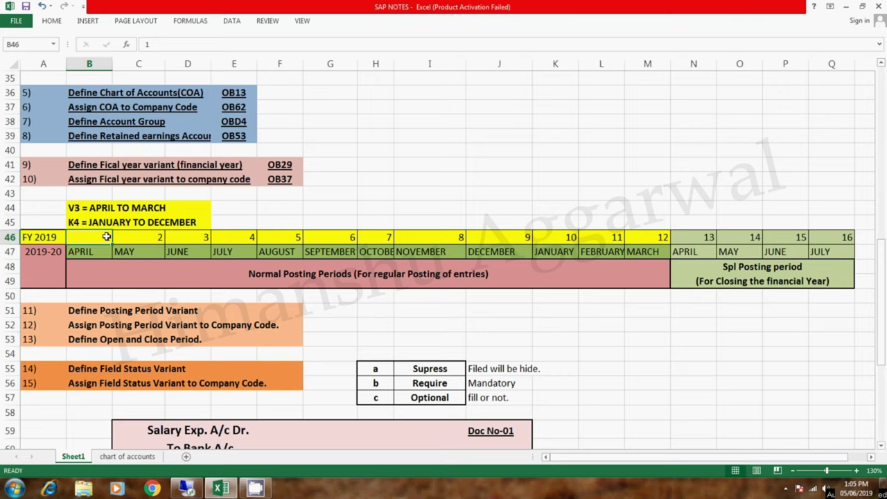
left_click_drag(93, 238, 660, 248)
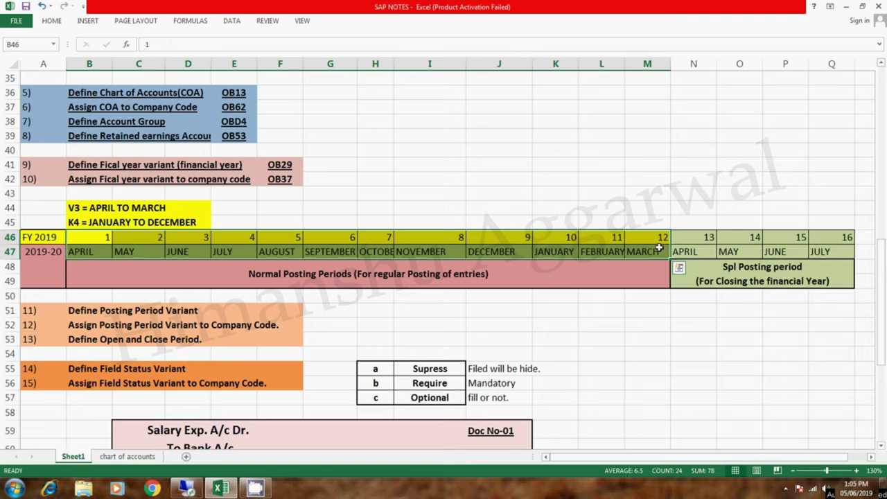
left_click_drag(696, 239, 832, 250)
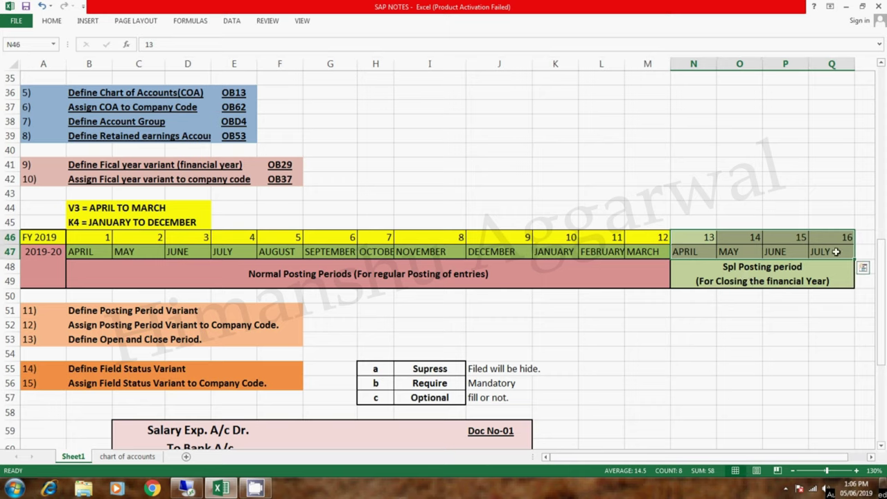
left_click_drag(89, 240, 658, 253)
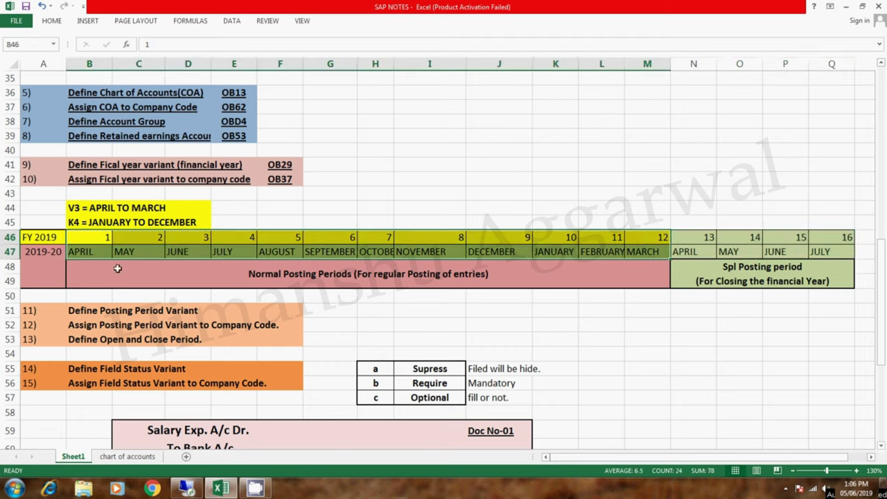
left_click(74, 208)
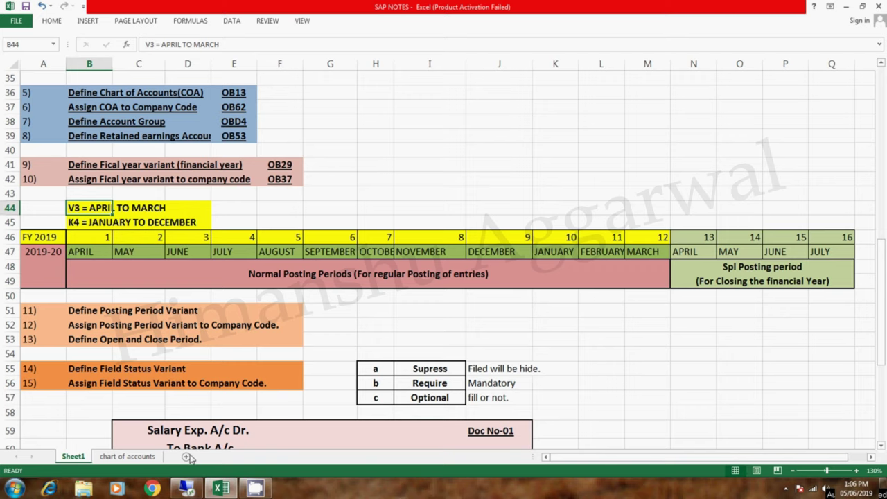
left_click(186, 489)
left_click(174, 30)
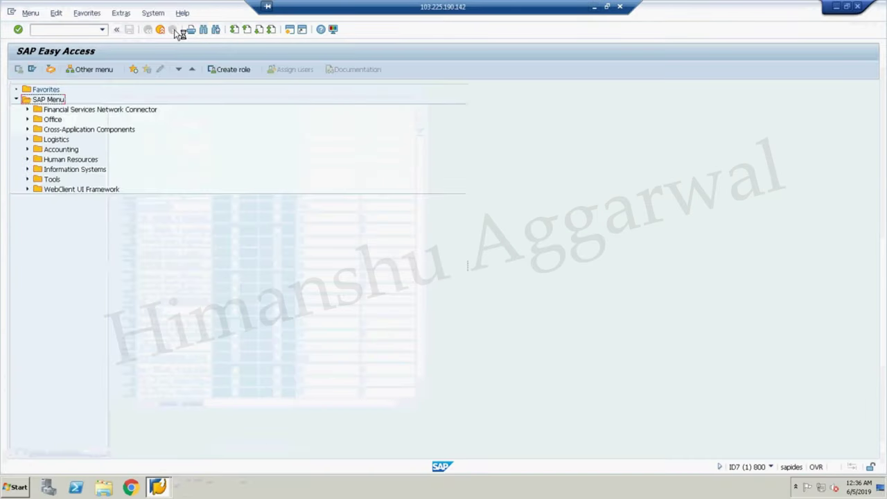
- Via SPRO's Reference IMG, drill to Ledgers > Fiscal Year and Posting Periods and run Maintain Fiscal Year Variant
left_click(82, 30)
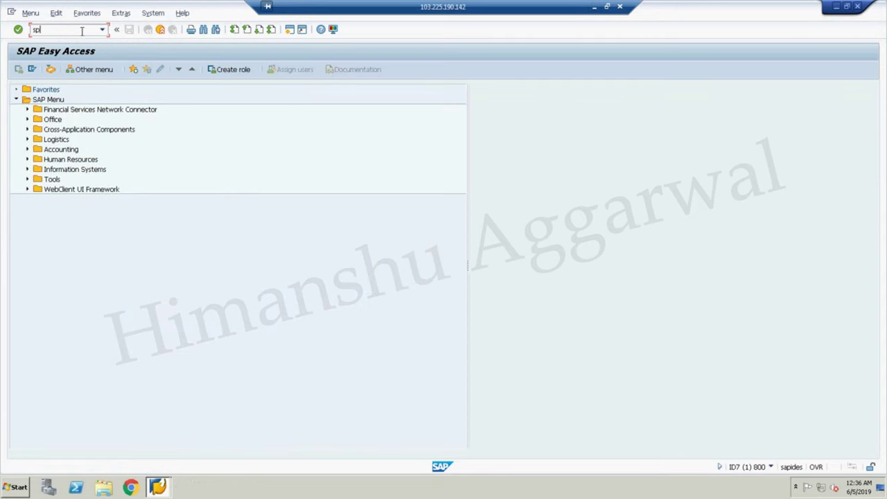
key("Return")
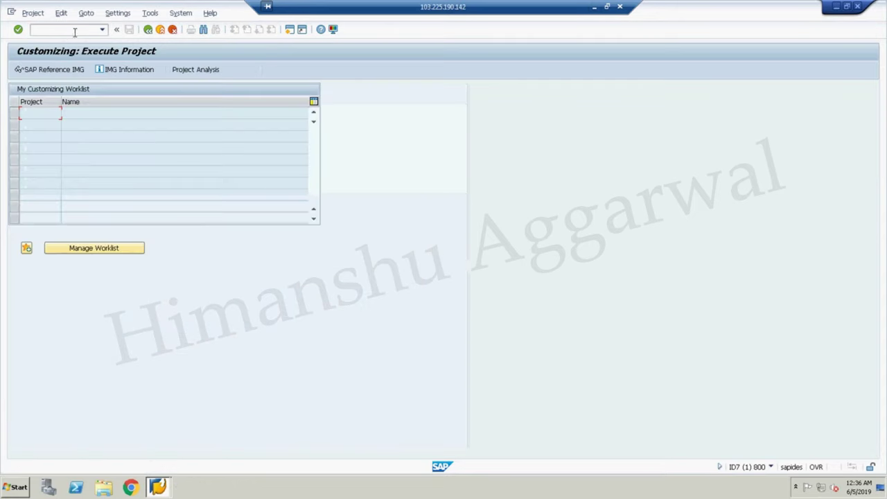
left_click(50, 72)
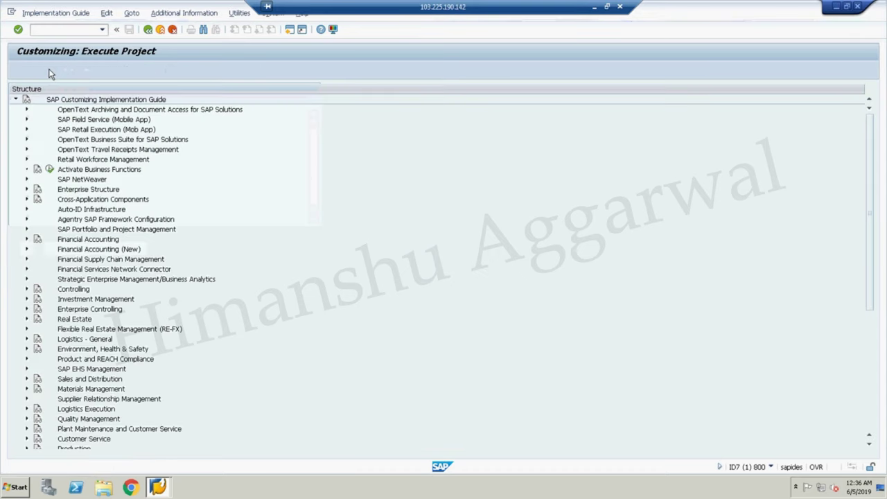
left_click(27, 250)
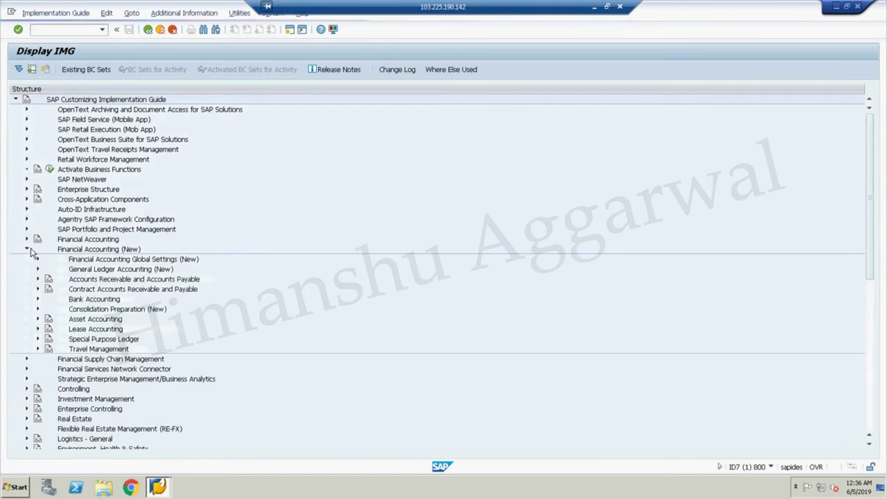
left_click(39, 262)
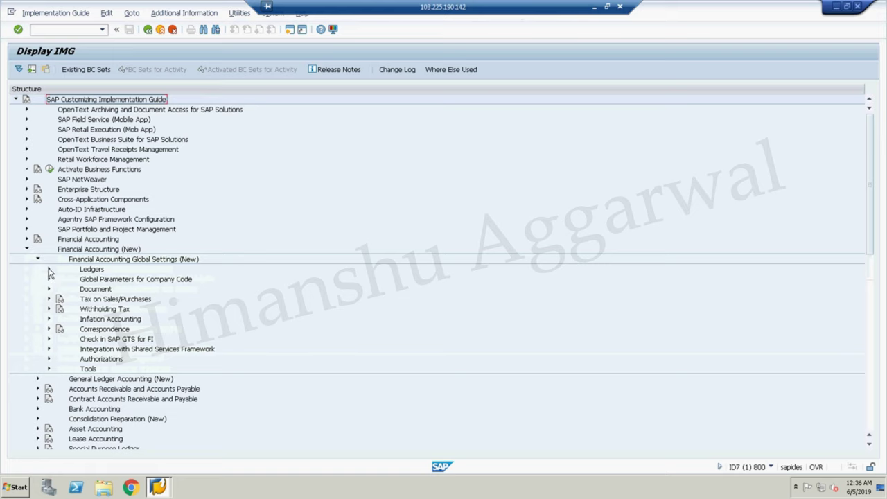
left_click(48, 270)
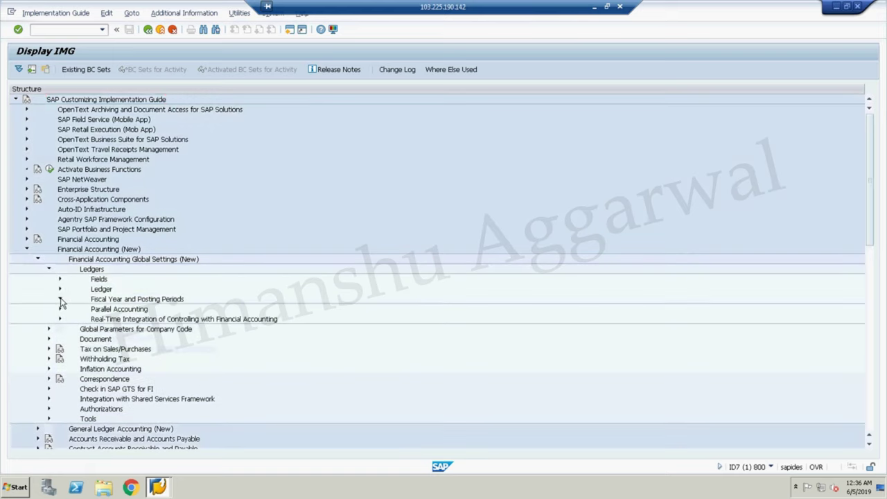
left_click(60, 300)
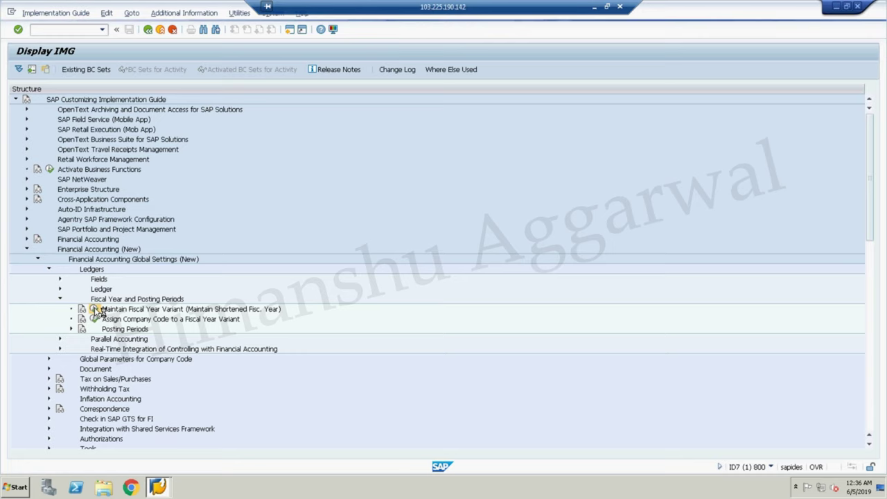
left_click(94, 309)
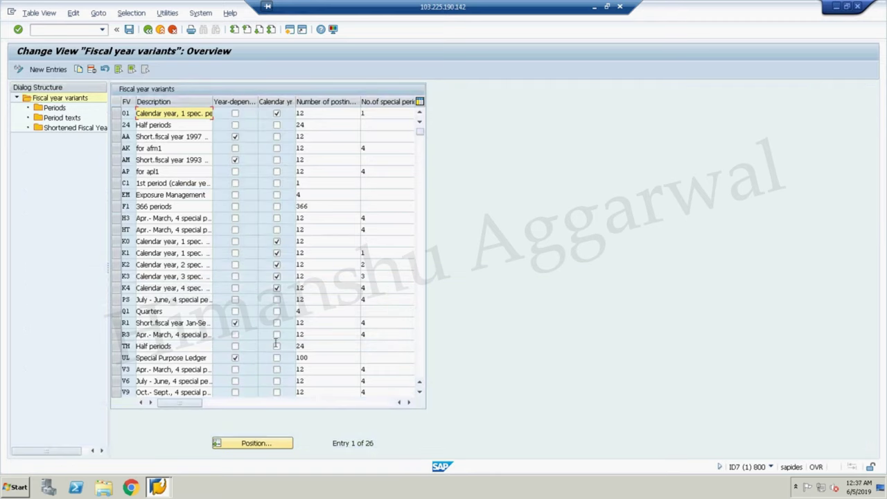
- Select the V3 row, briefly enter New Entries, then go back and reselect V3
left_click(116, 370)
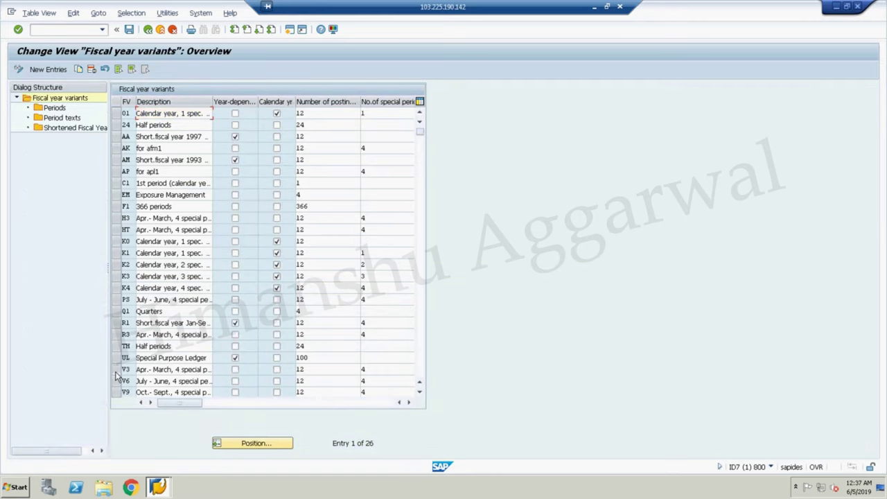
left_click(419, 393)
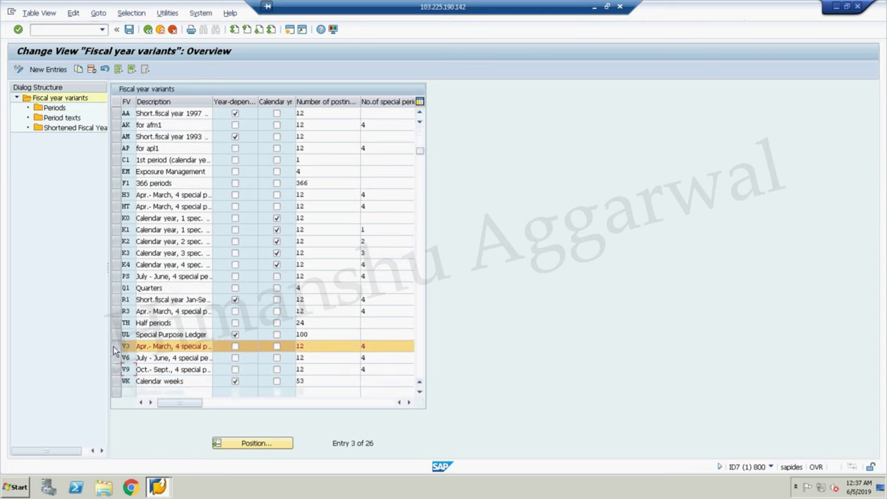
left_click(117, 350)
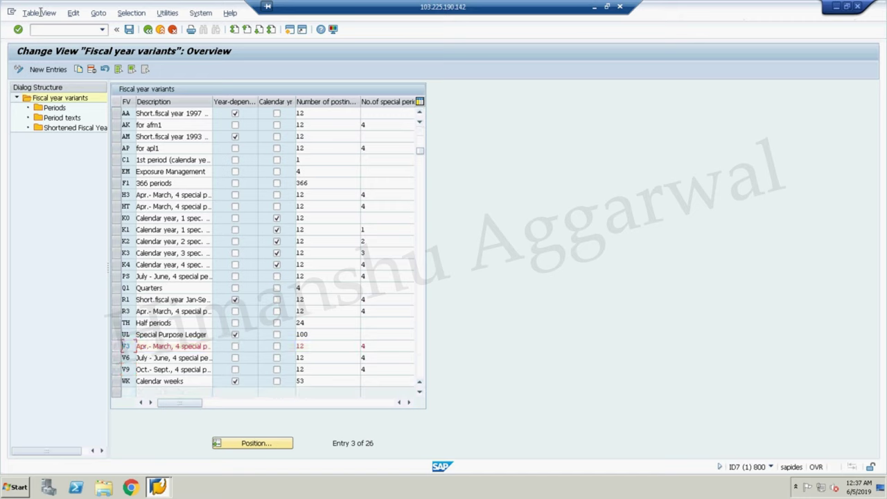
left_click(44, 71)
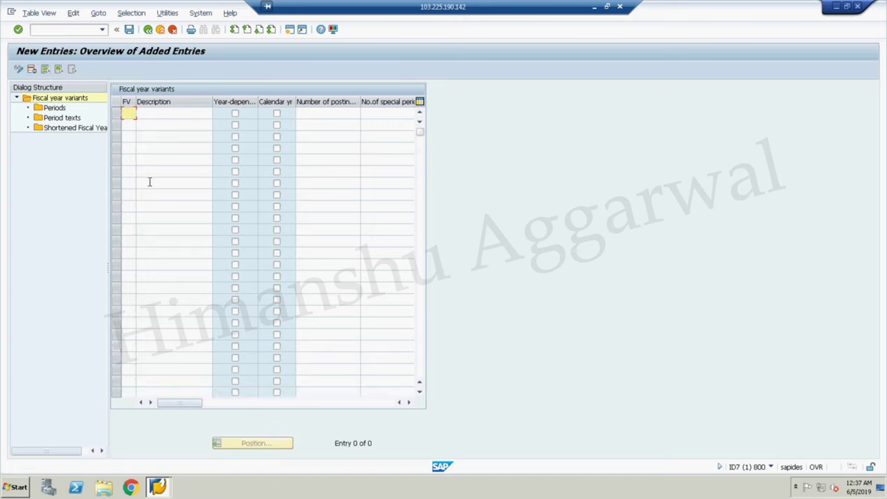
left_click(148, 30)
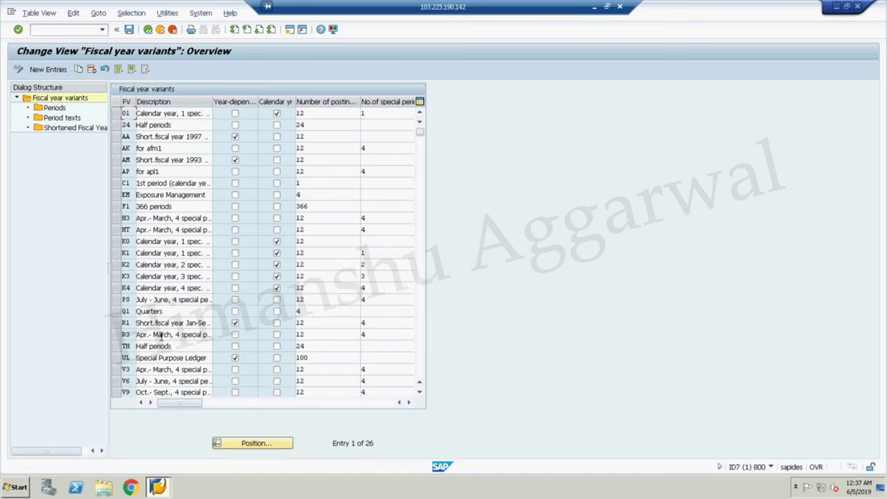
left_click(116, 370)
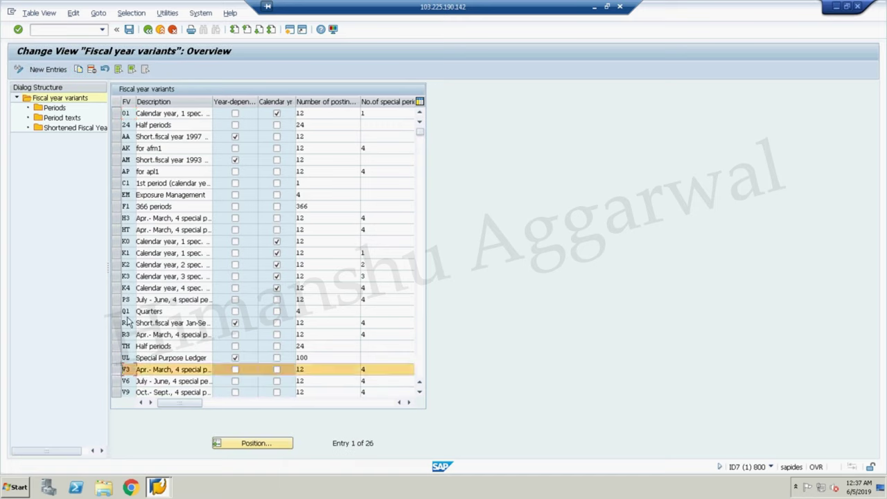
- Open V3's Periods and check months 4–12 as periods 1–9, months 1–3 as periods 10–12
left_click(55, 108)
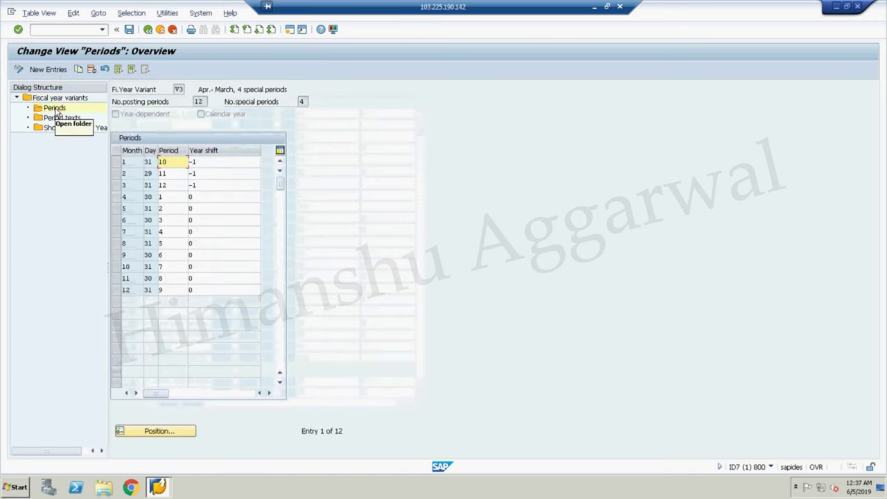
left_click(130, 162)
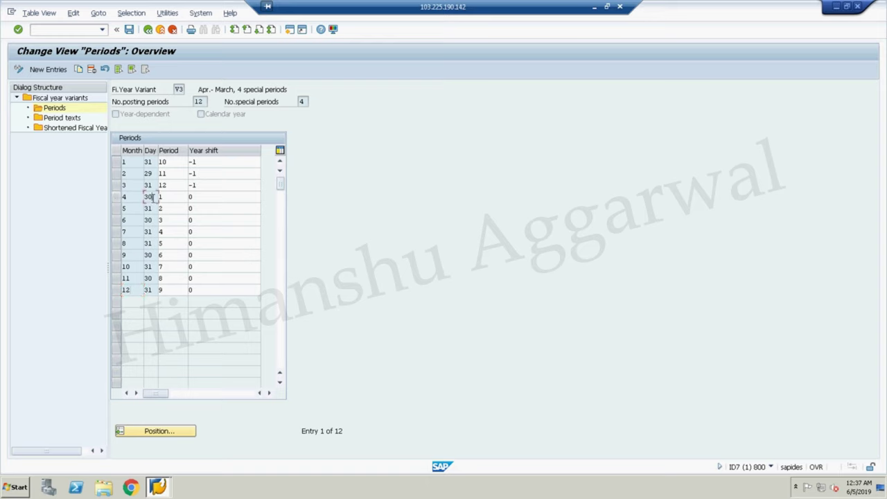
left_click(166, 196)
left_click(153, 209)
left_click(166, 210)
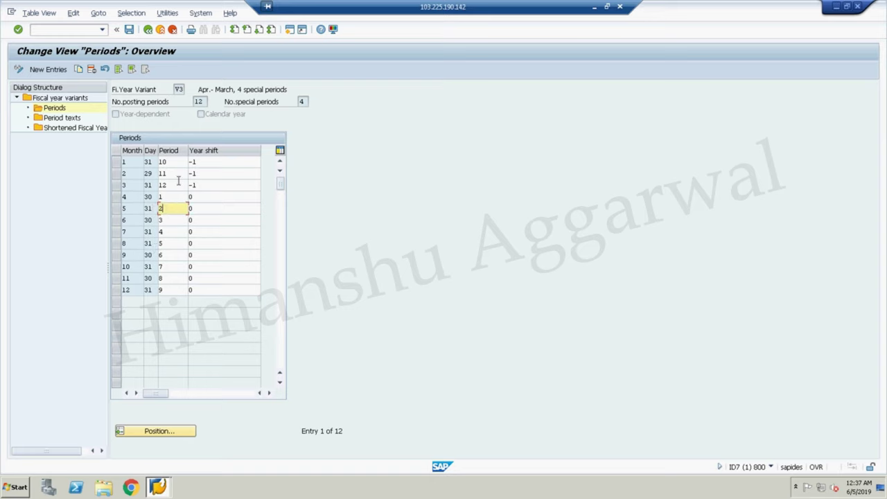
left_click(150, 161)
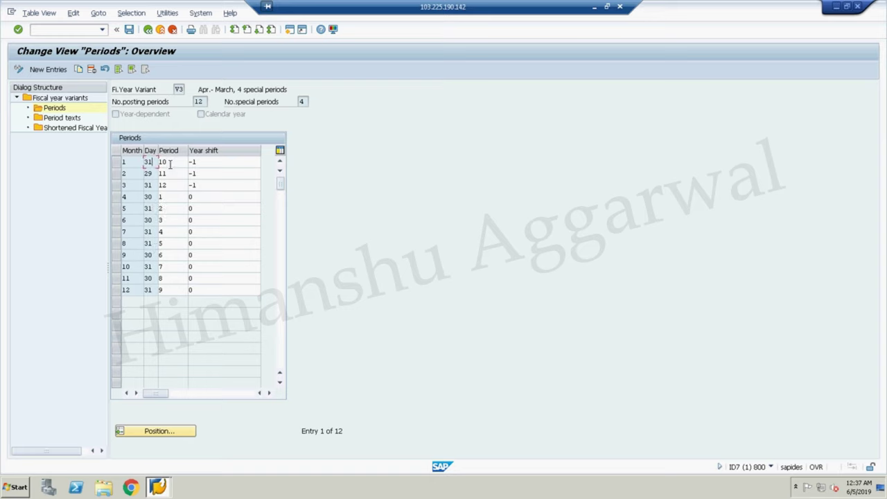